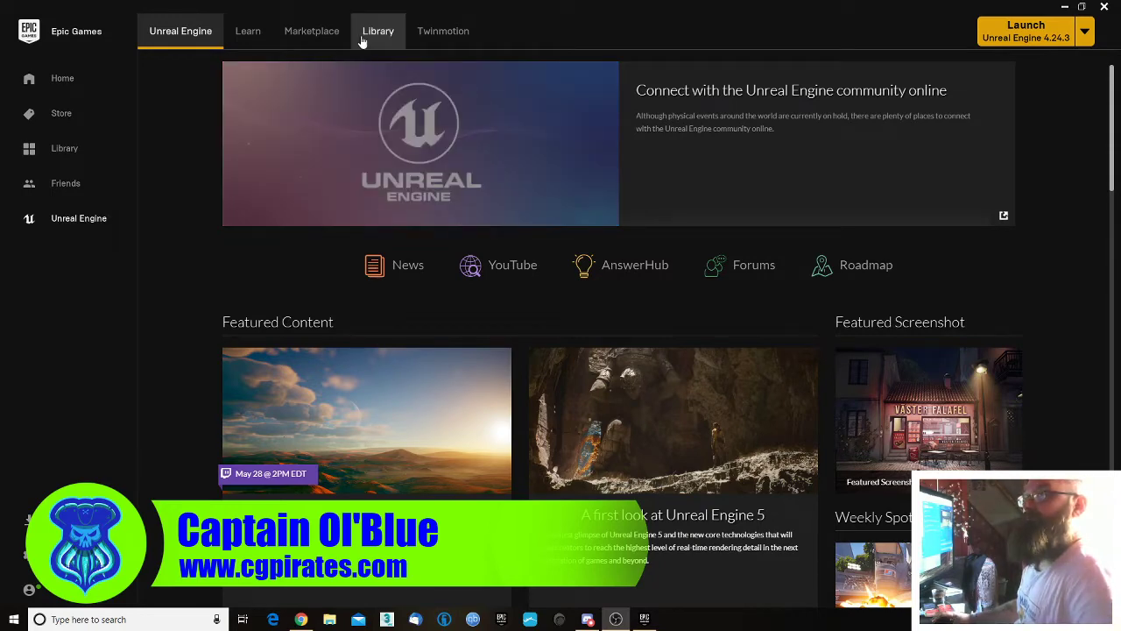
Open The_Wickie project from the Unreal Engine library and dismiss the message log once the editor has loaded.
click(380, 37)
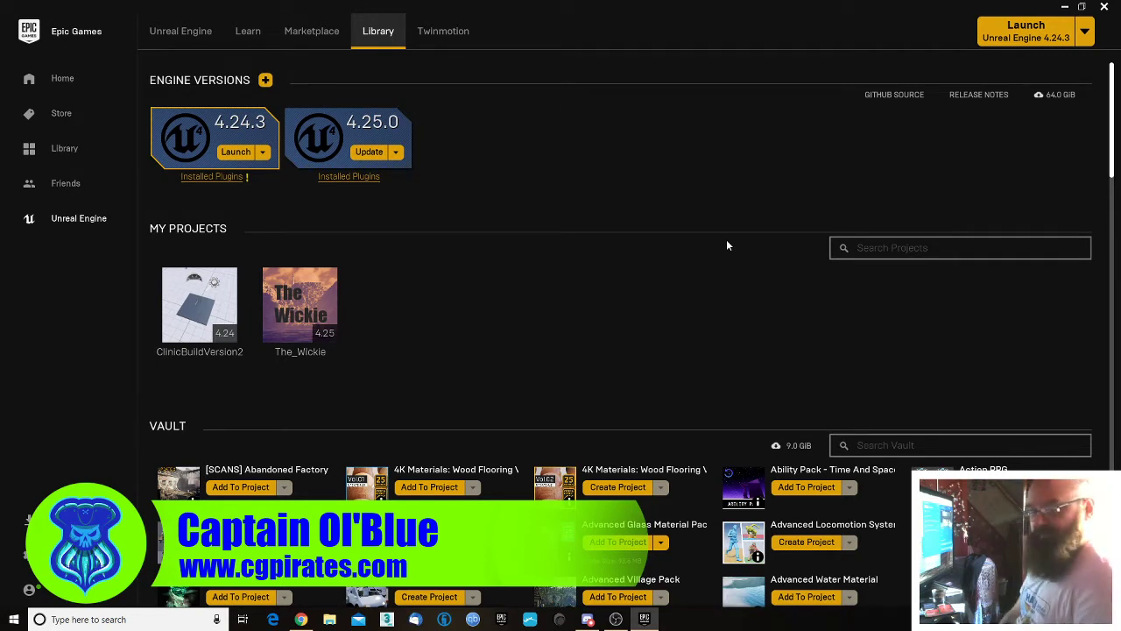
click(303, 314)
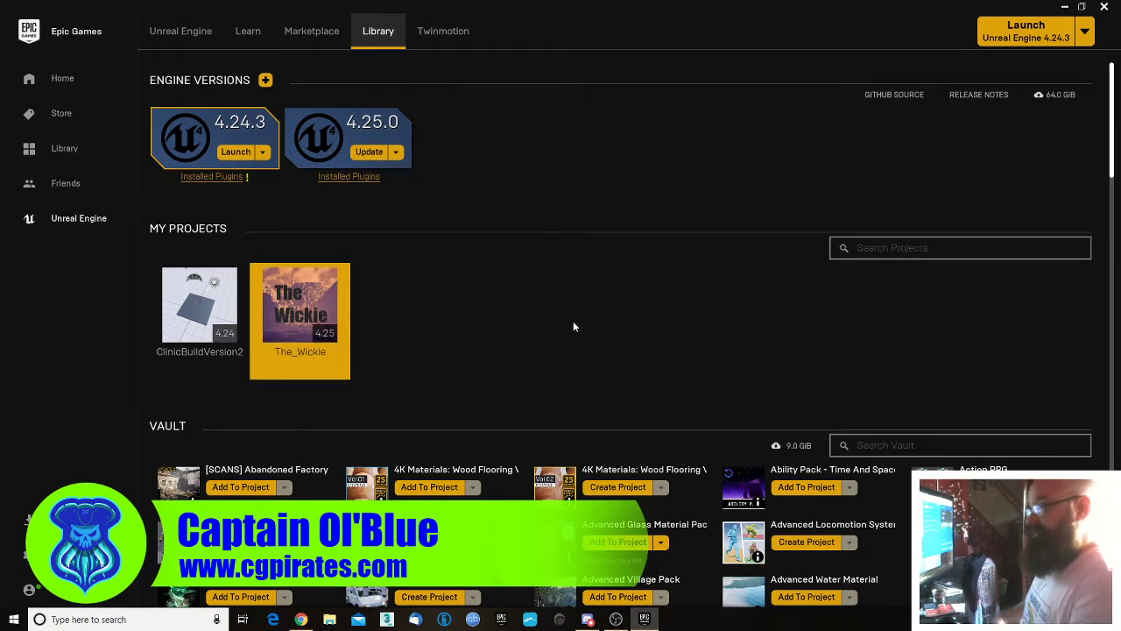
double_click(300, 293)
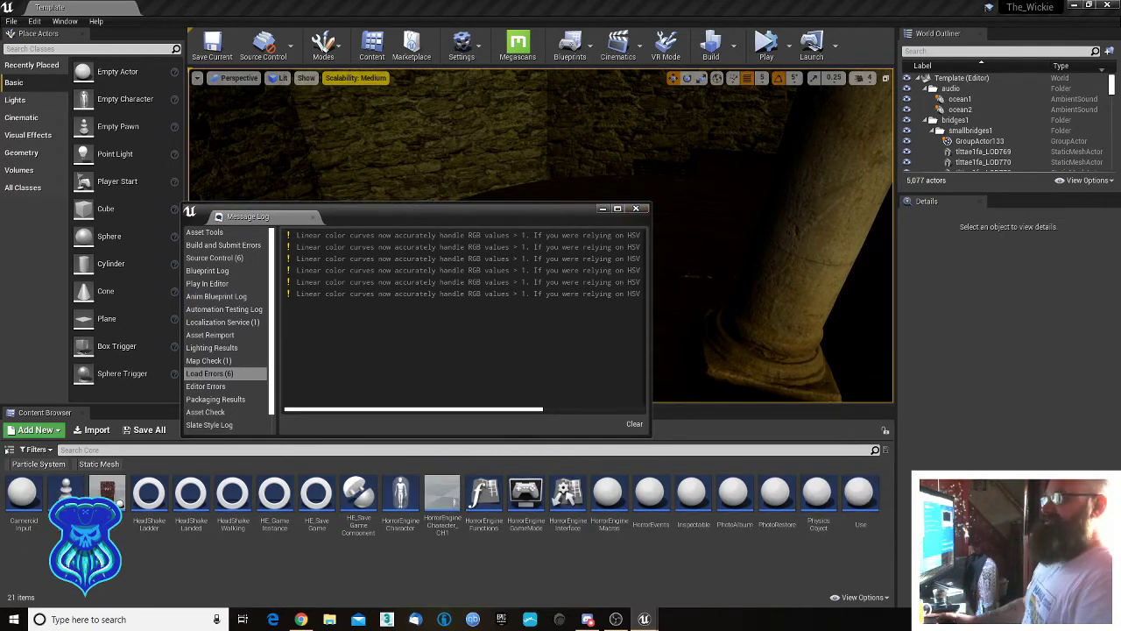
click(637, 211)
Reset the Skydome_BP sky's Sun Hardness to 0.5 and Sun Light Intensity to 10.0.
right_drag(637, 211, 534, 235)
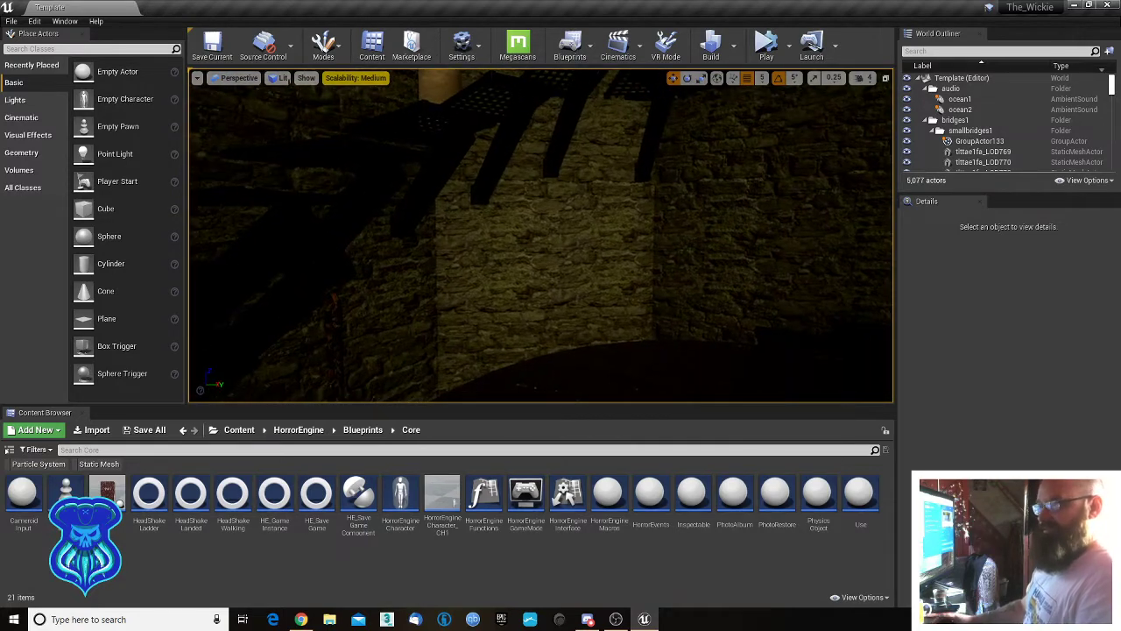
right_drag(280, 105, 351, 116)
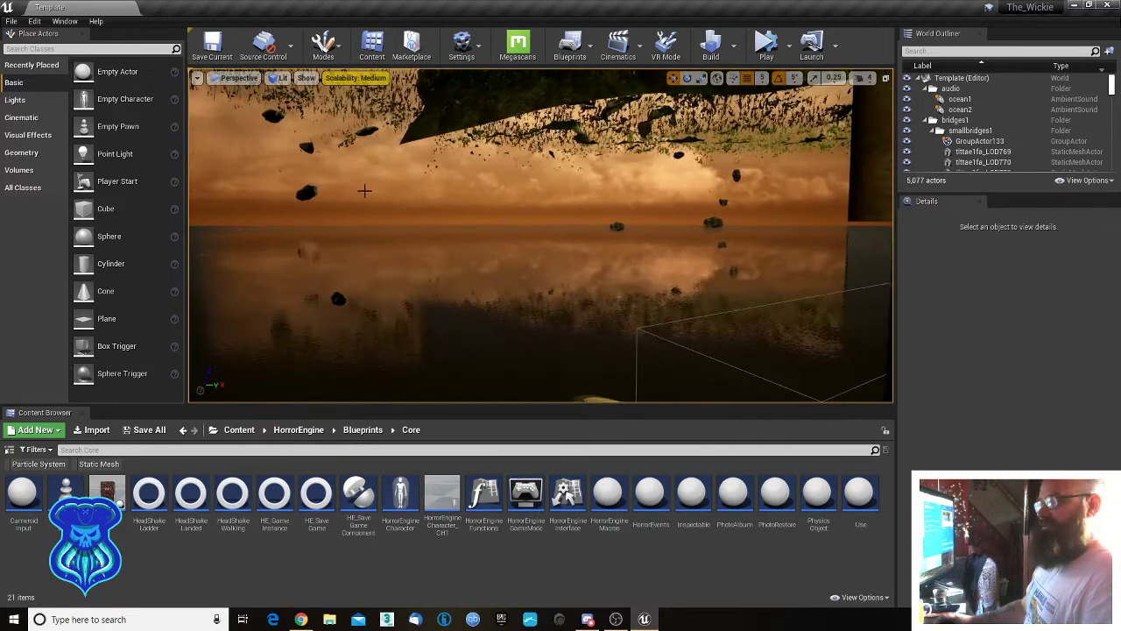
click(886, 235)
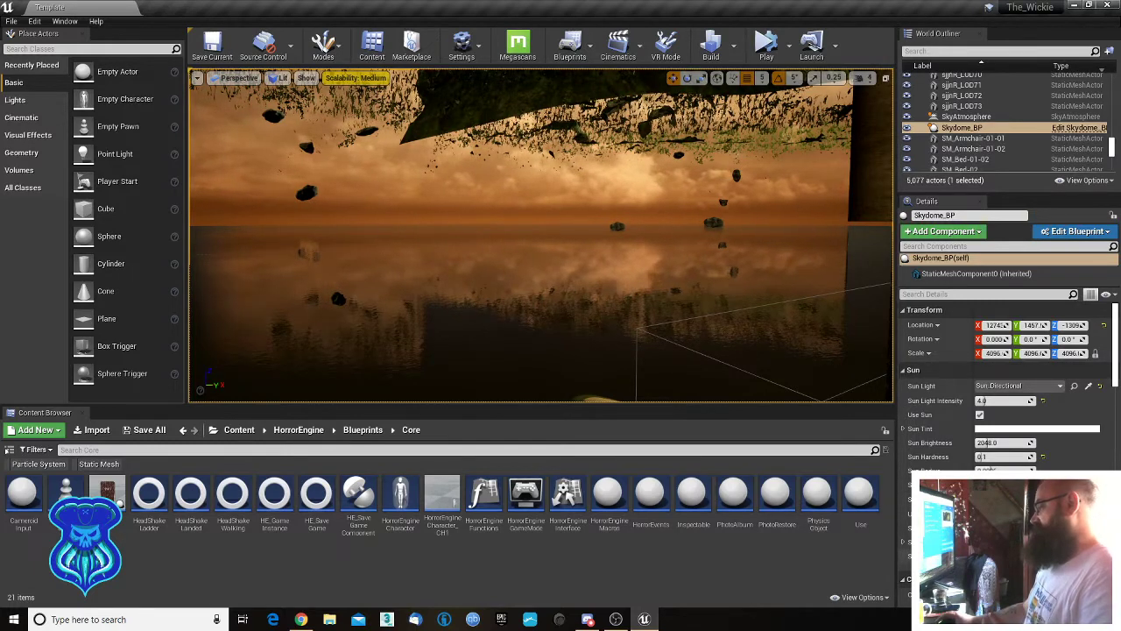
scroll(986, 442, down, 2)
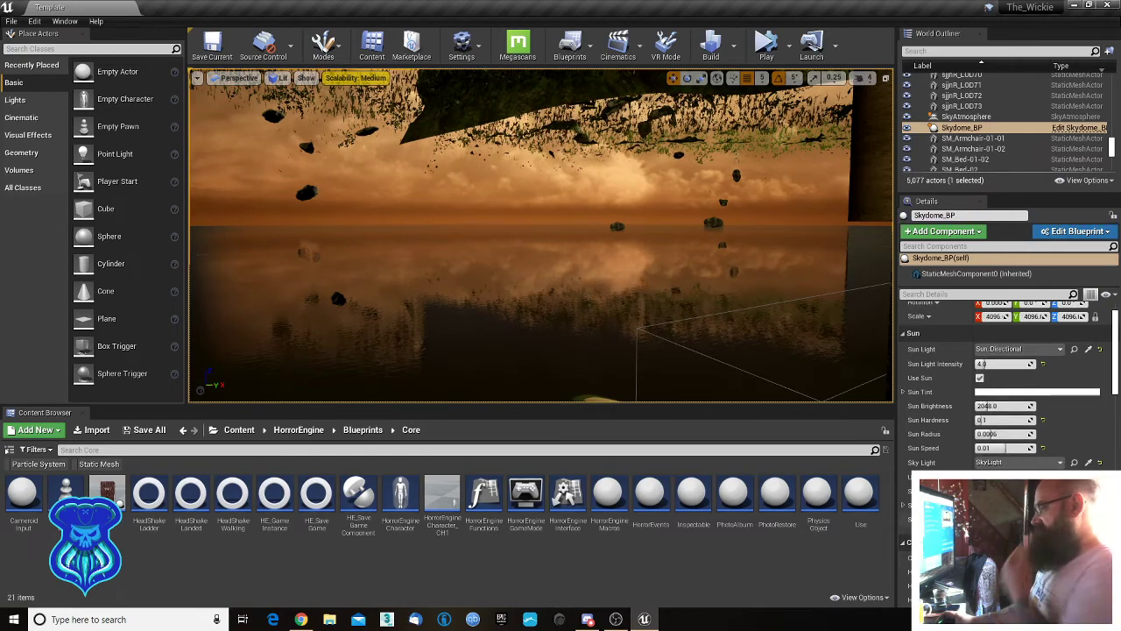
right_drag(540, 234, 692, 249)
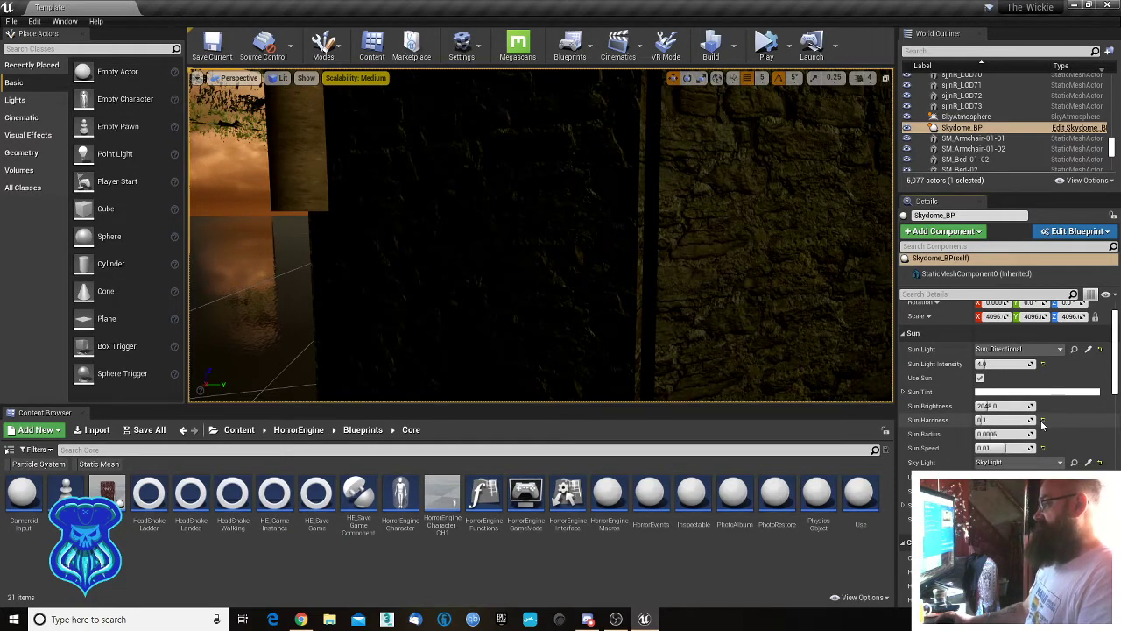
right_drag(683, 272, 788, 306)
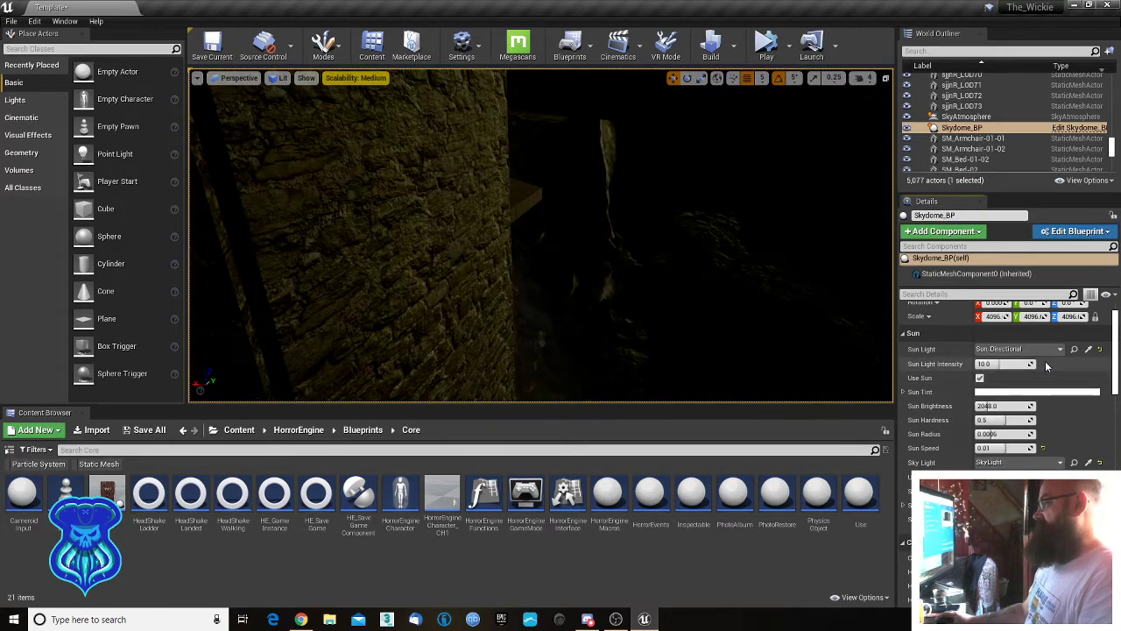
Select the spiral staircase inside the lighthouse and locate its Spiral_Stair_Brush_StaticMesh asset among the project content.
right_drag(876, 332, 823, 337)
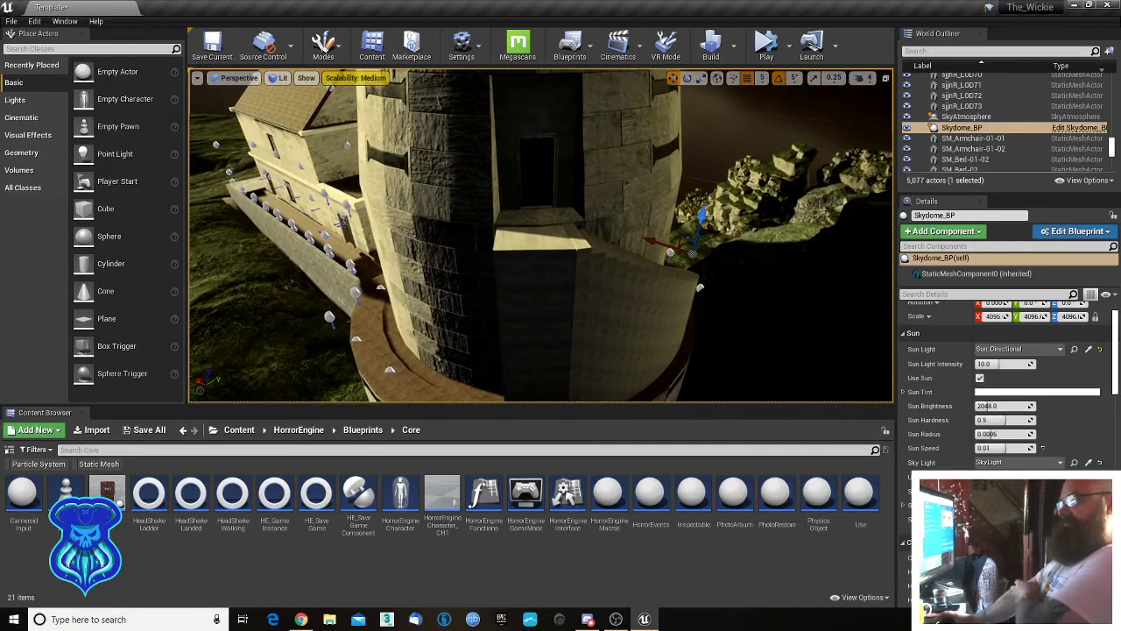
click(615, 323)
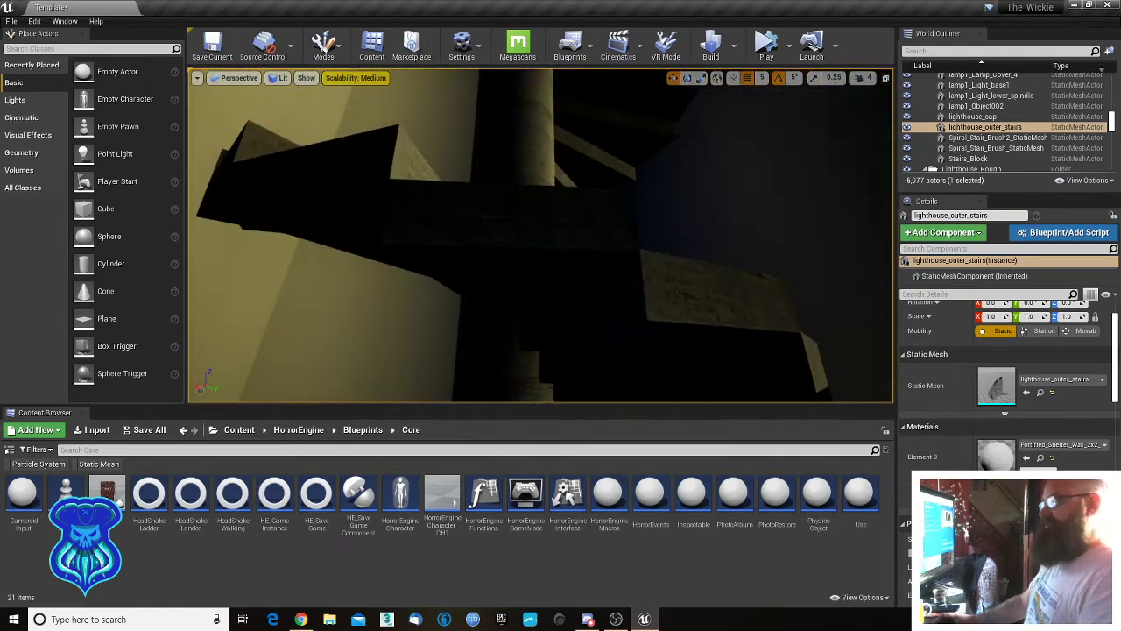
right_drag(540, 235, 503, 306)
right_drag(541, 234, 665, 226)
click(492, 278)
right_drag(468, 272, 466, 244)
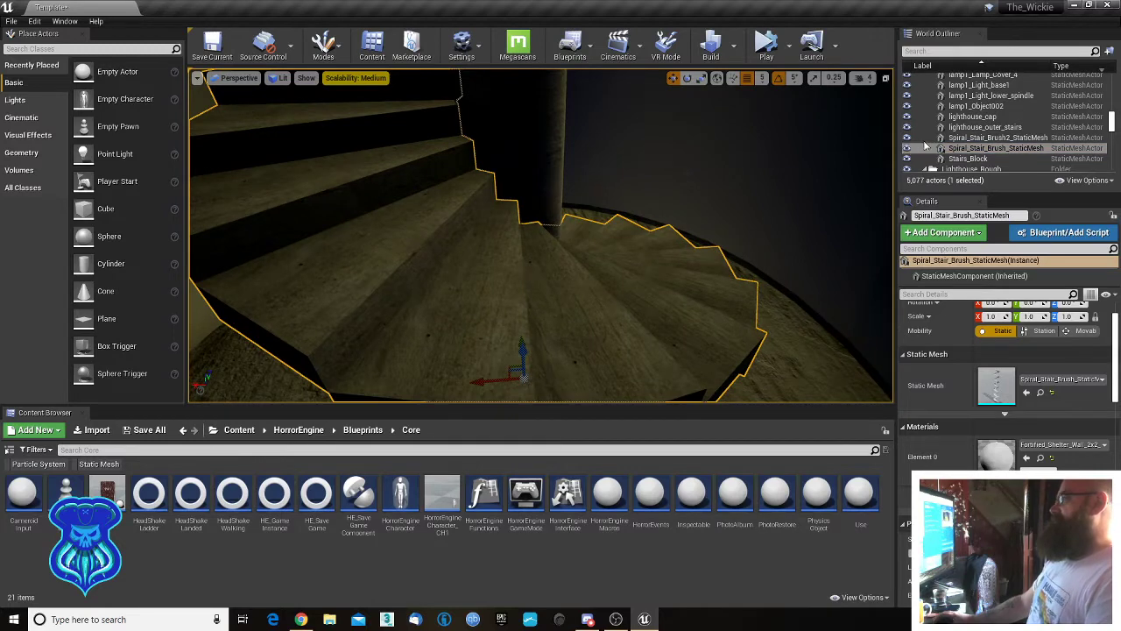
click(1040, 392)
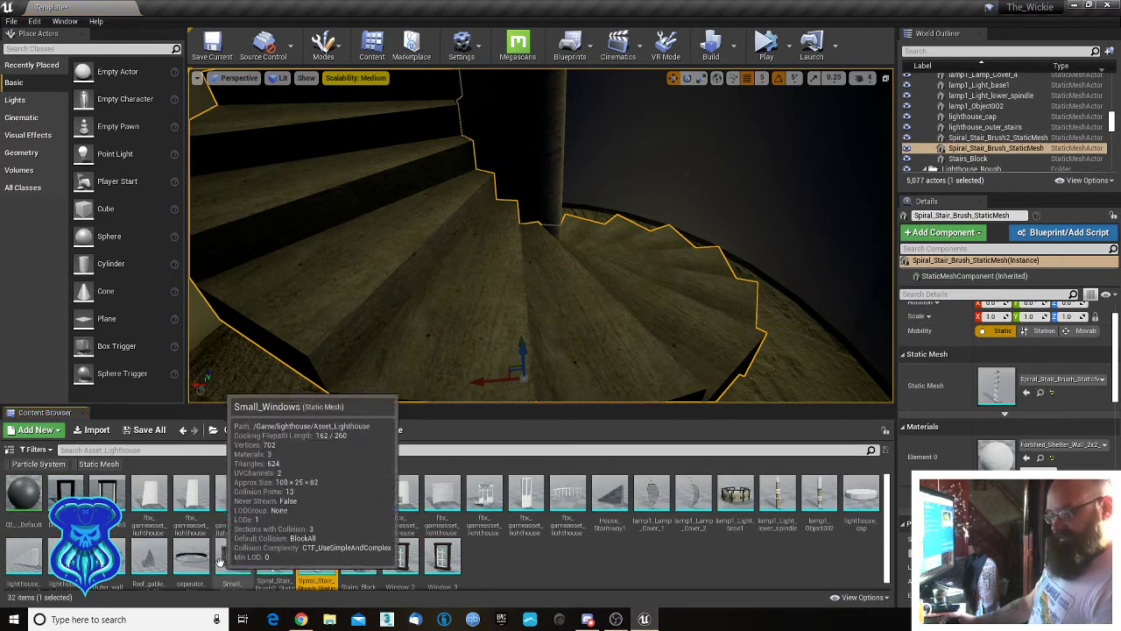
ctrl+click(274, 558)
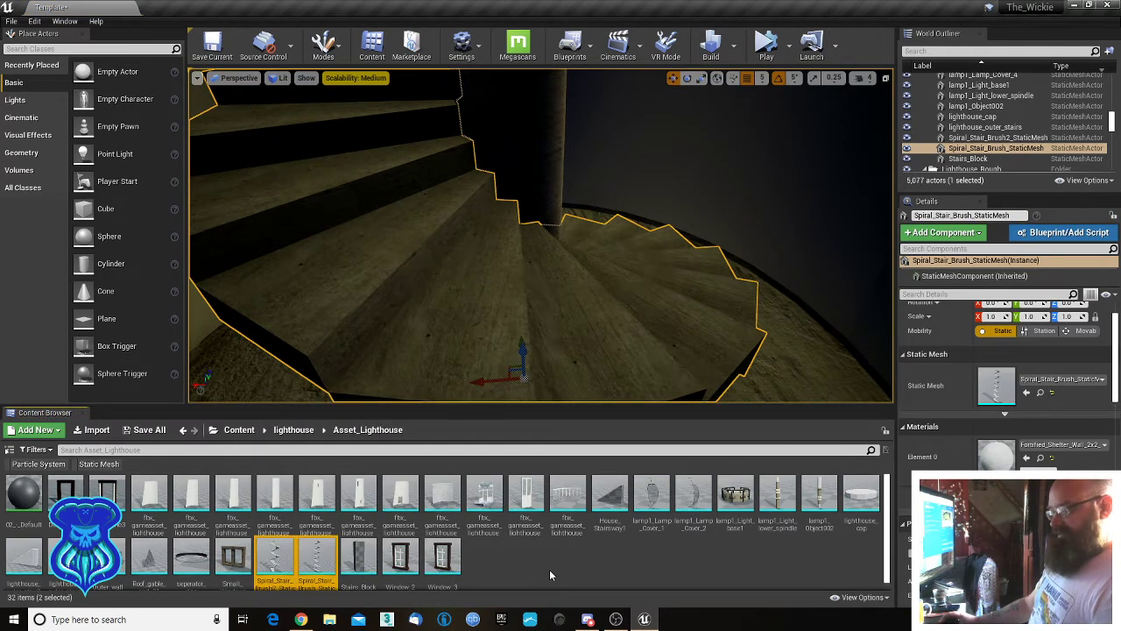
ctrl+click(276, 558)
click(277, 558)
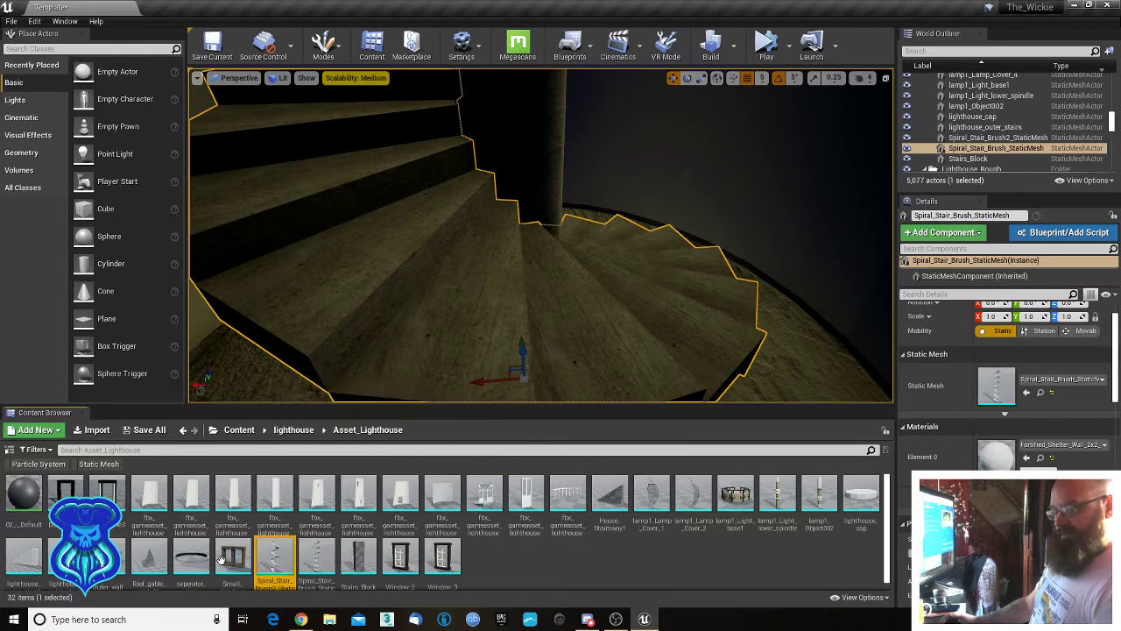
click(64, 558)
Start exporting the Spiral_Stair_Brush_StaticMesh asset and go to the ASSETS folder as the save location.
click(317, 558)
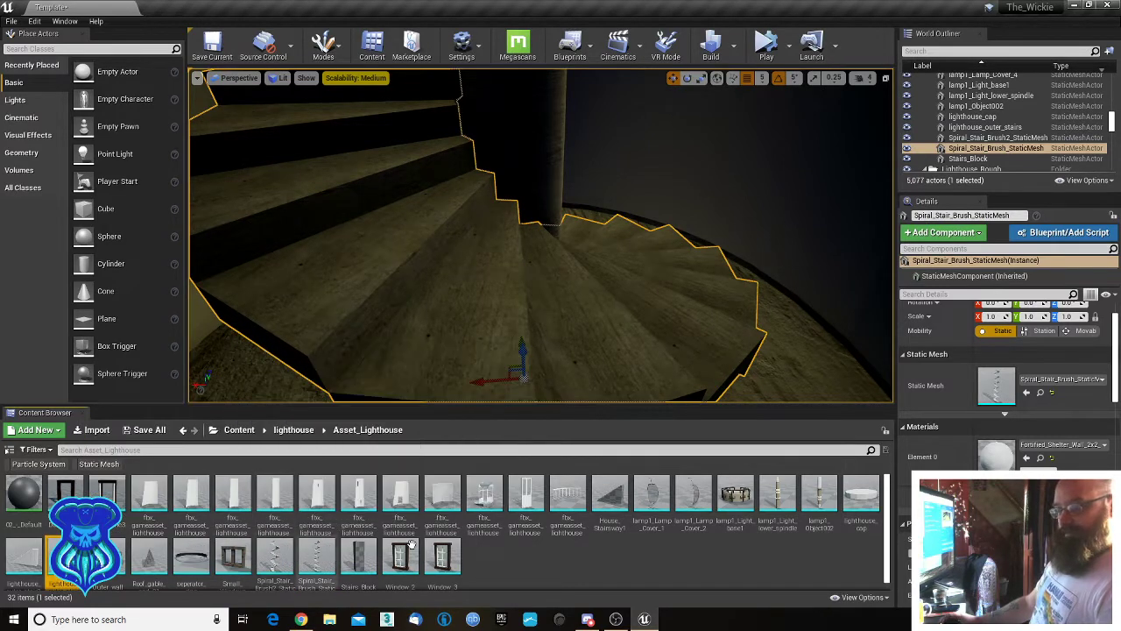
right_click(314, 561)
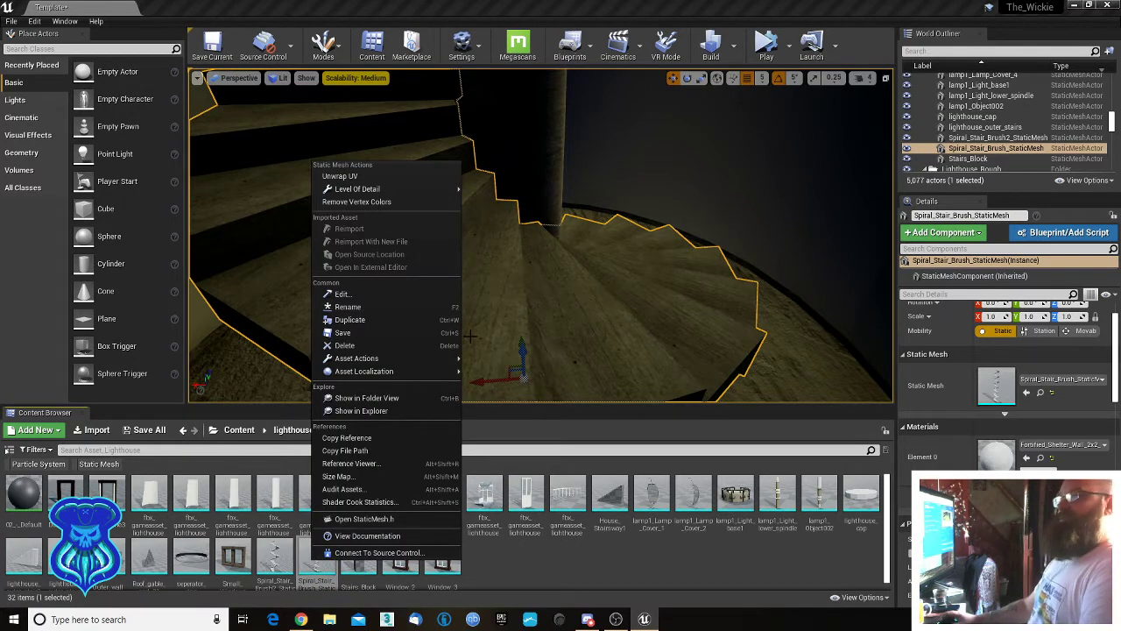
mouse_move(359, 359)
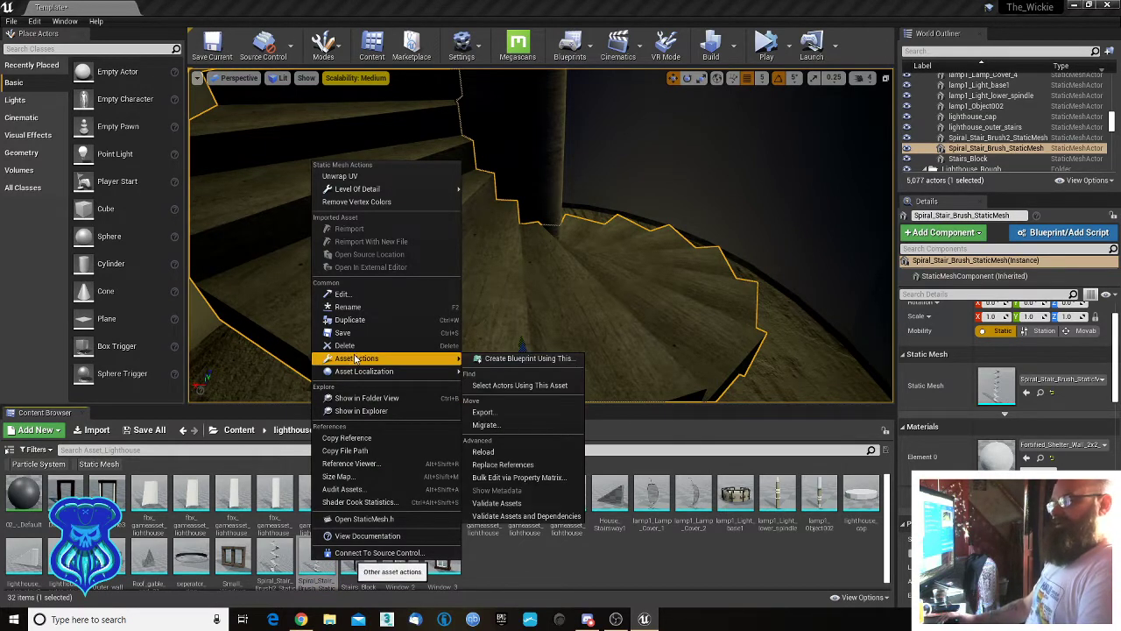
click(492, 413)
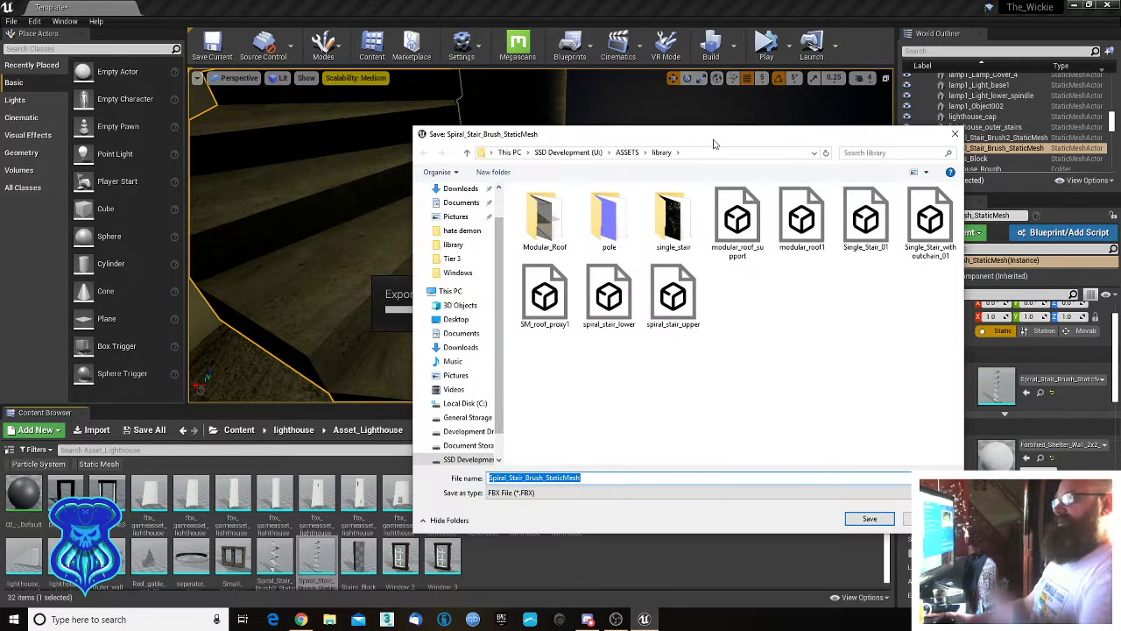
click(626, 152)
scroll(561, 350, down, 3)
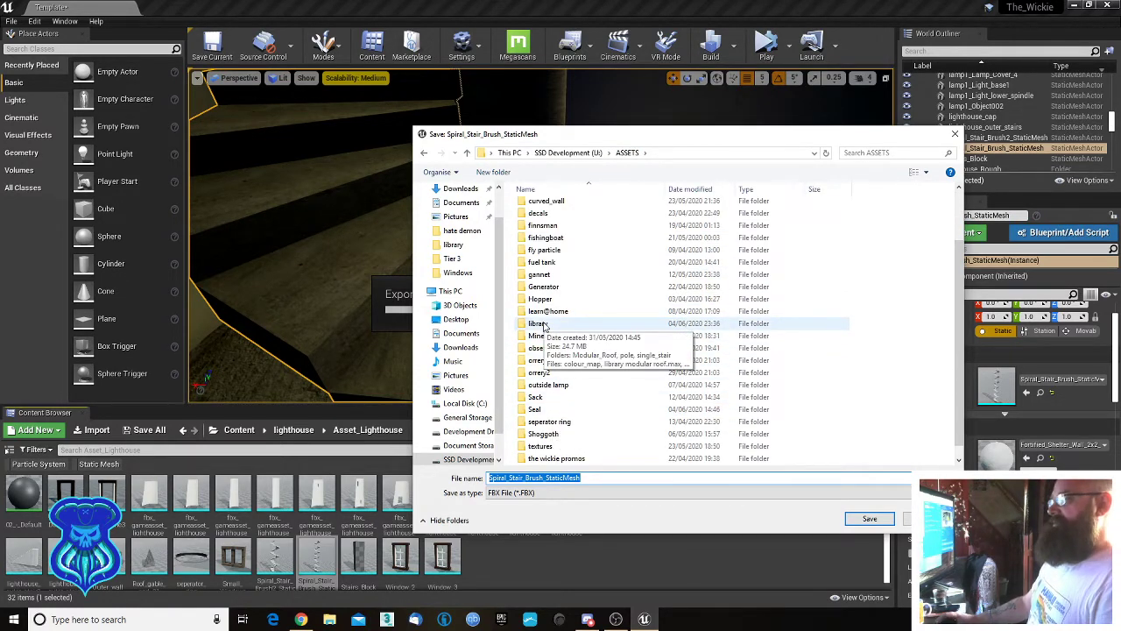
scroll(778, 354, down, 1)
scroll(786, 347, up, 1)
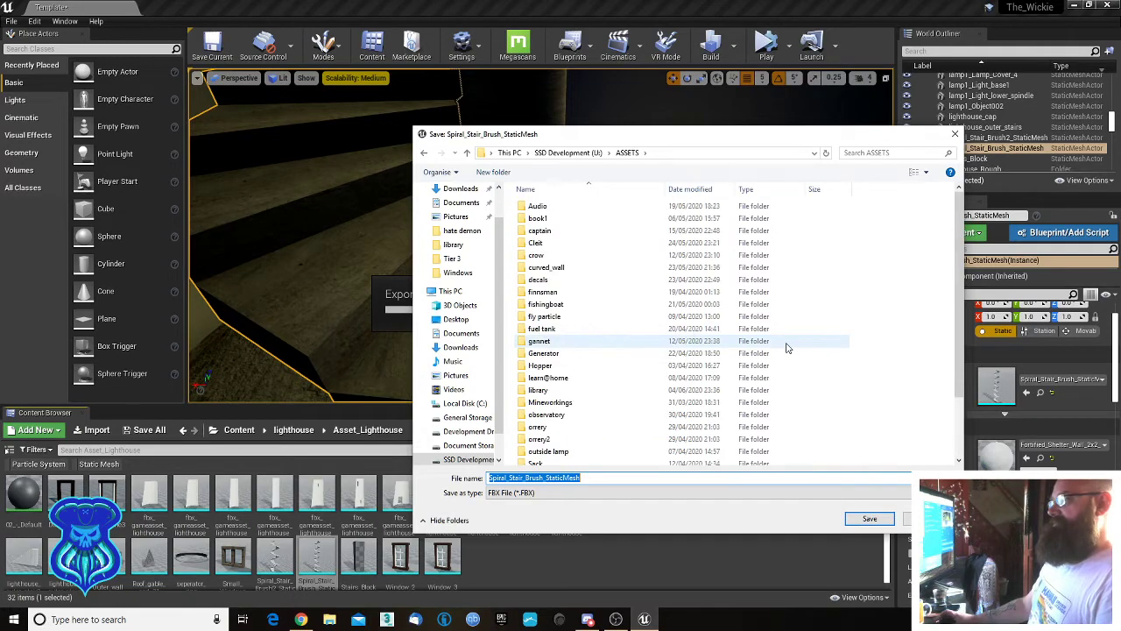
scroll(787, 348, down, 1)
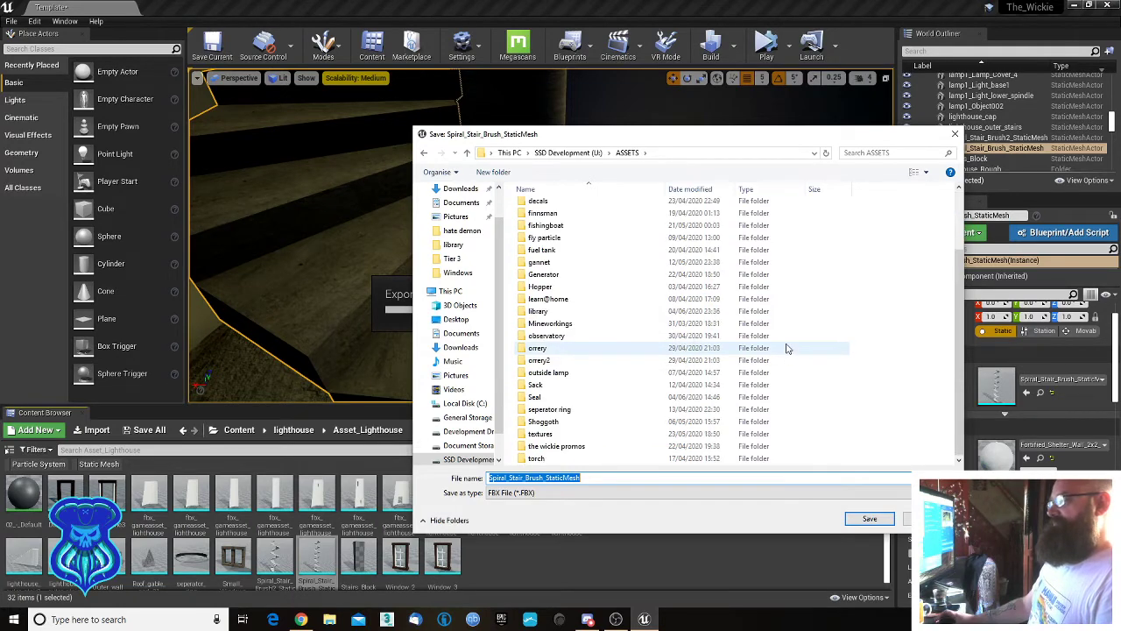
Create a folder named lighthouse inside the ASSETS folder.
right_click(815, 411)
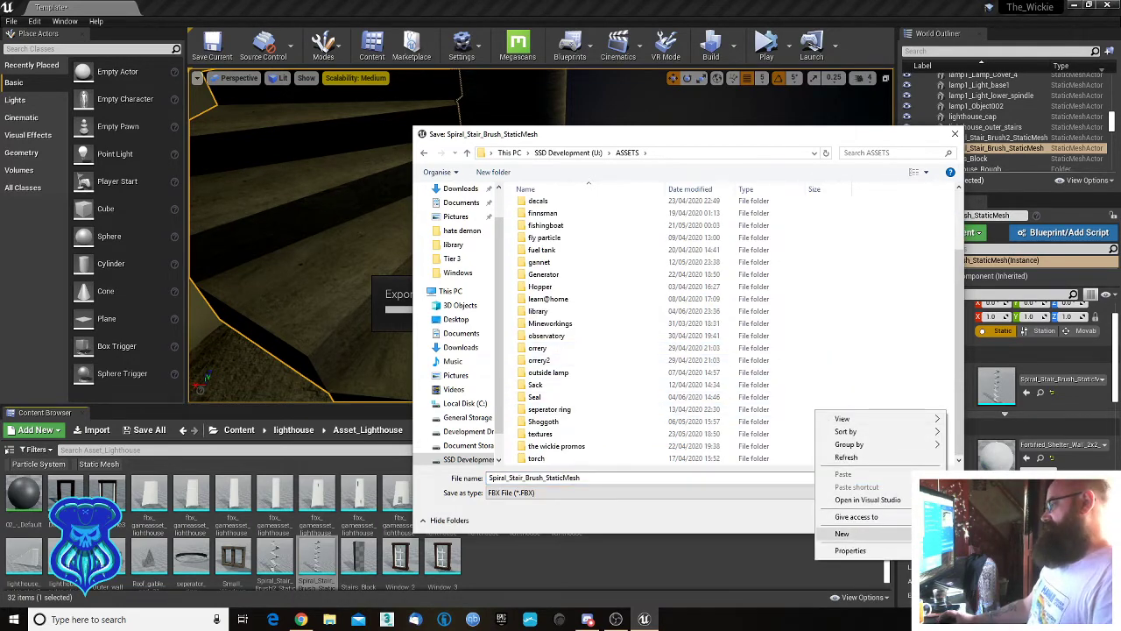
click(974, 534)
text(lighthous)
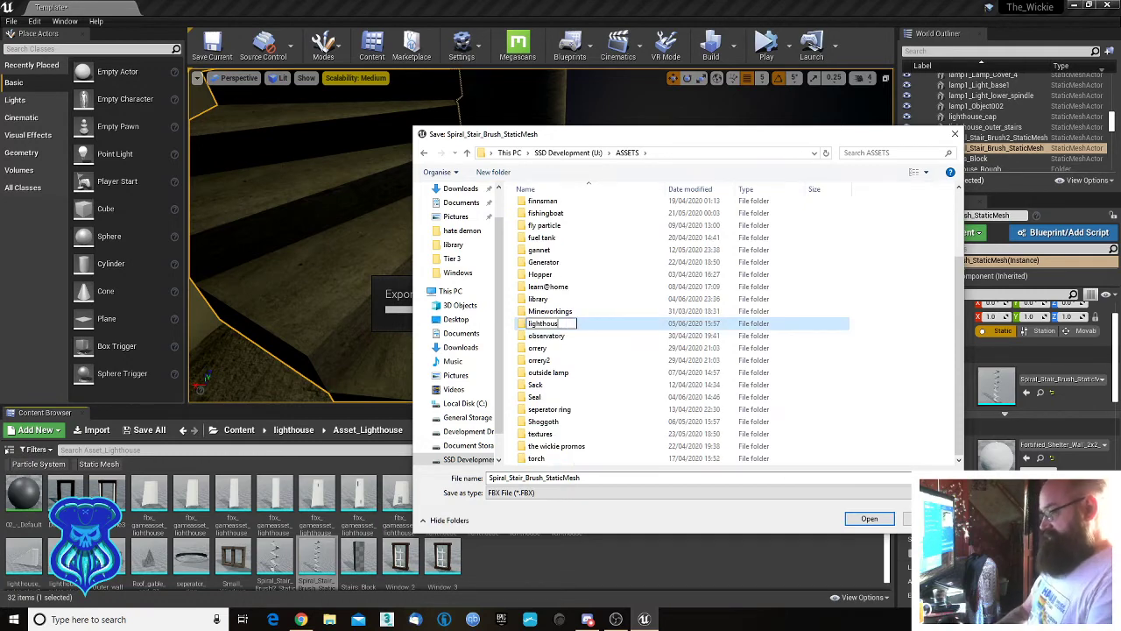
text(e)
key(Return)
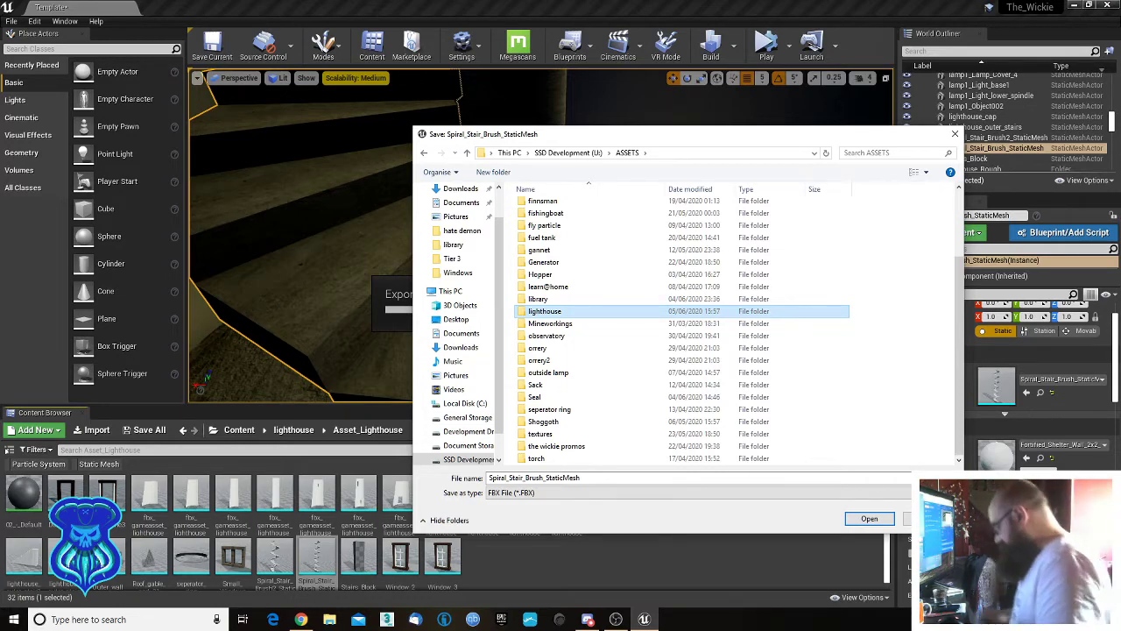
Save Spiral_Stair_Brush_StaticMesh as an FBX file in the lighthouse folder, keeping the default export options.
key(Return)
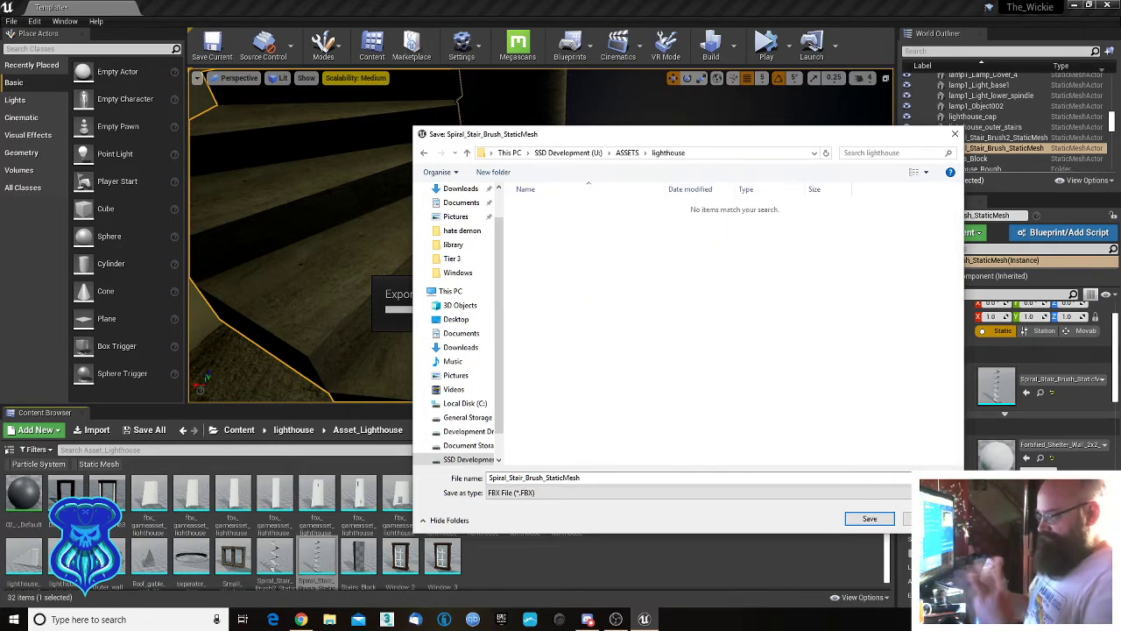
click(863, 518)
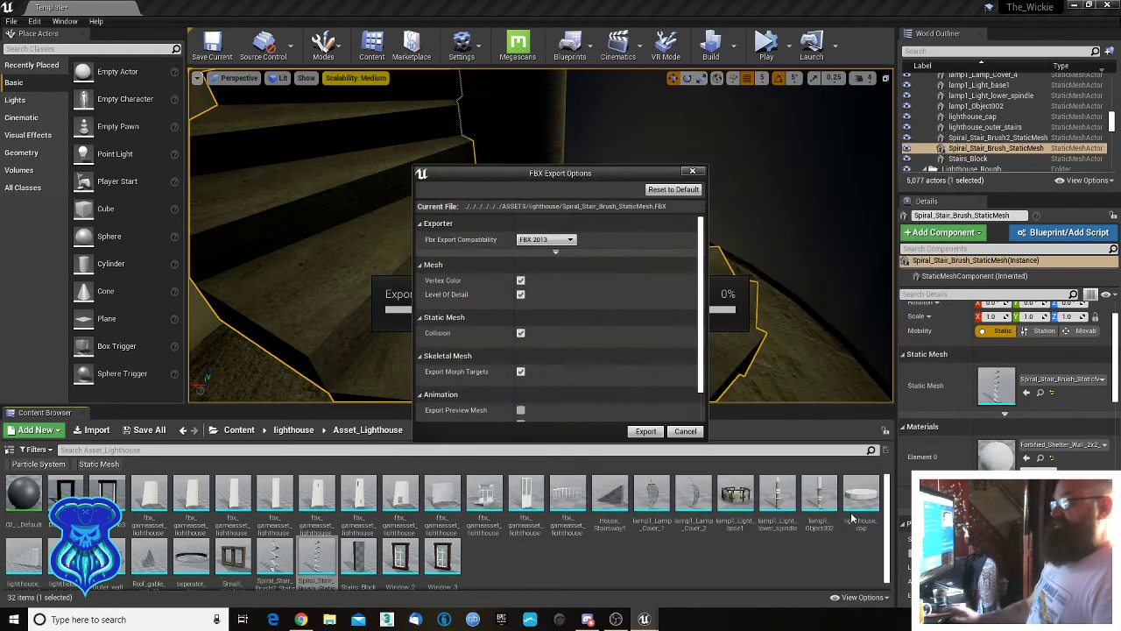
click(647, 433)
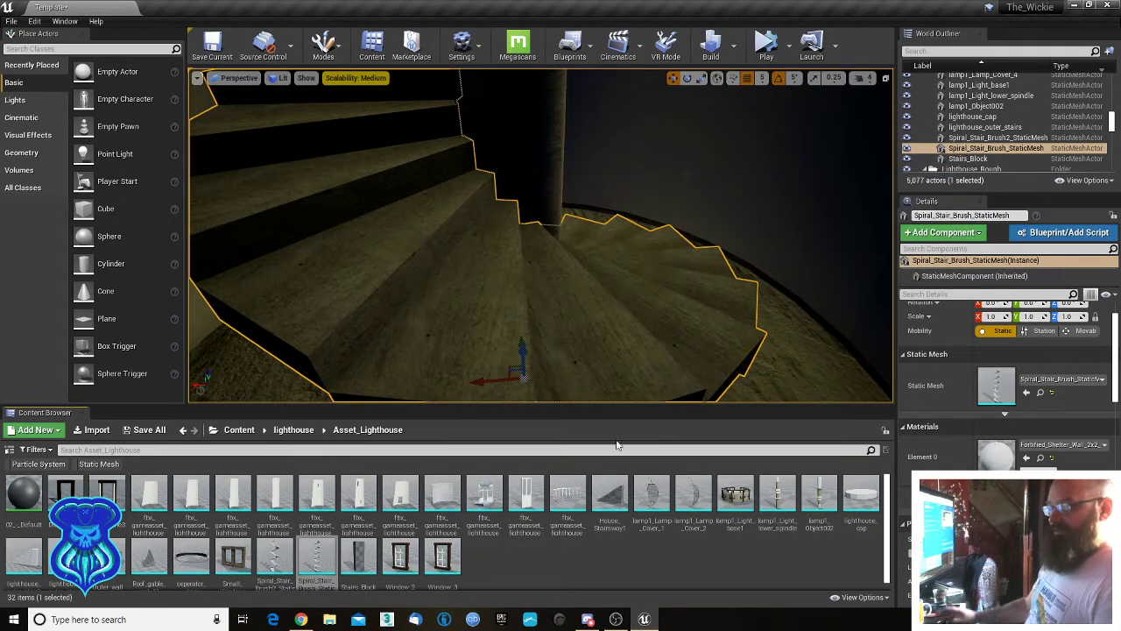
Export the Spiral_Stair_Brush2_StaticMesh asset as an FBX file to the lighthouse folder with the default export options.
right_click(274, 560)
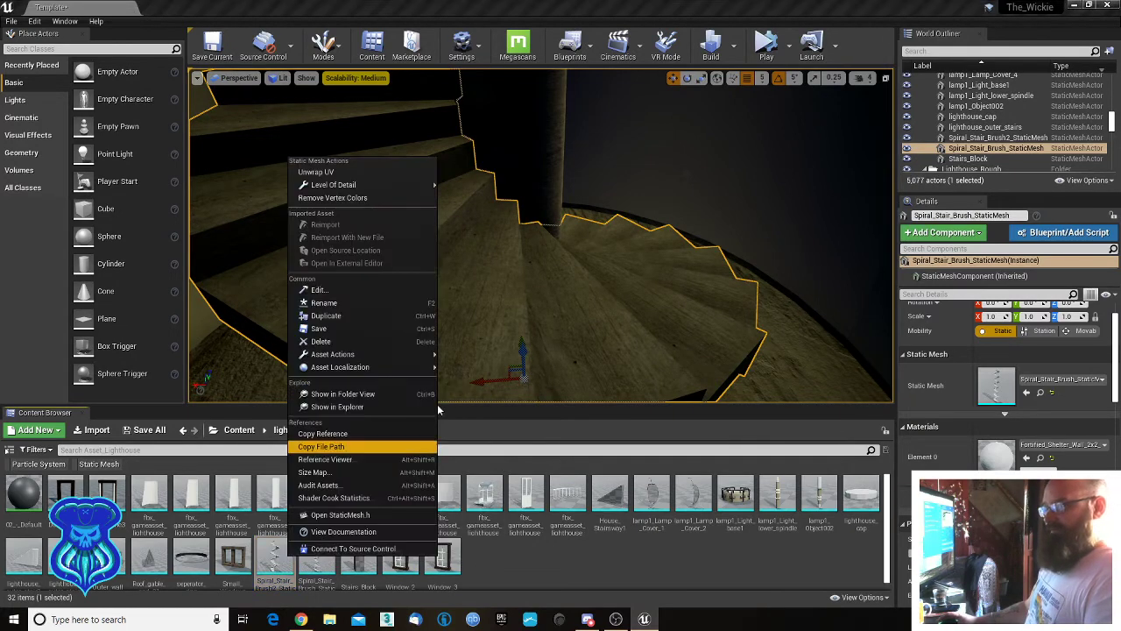
mouse_move(411, 371)
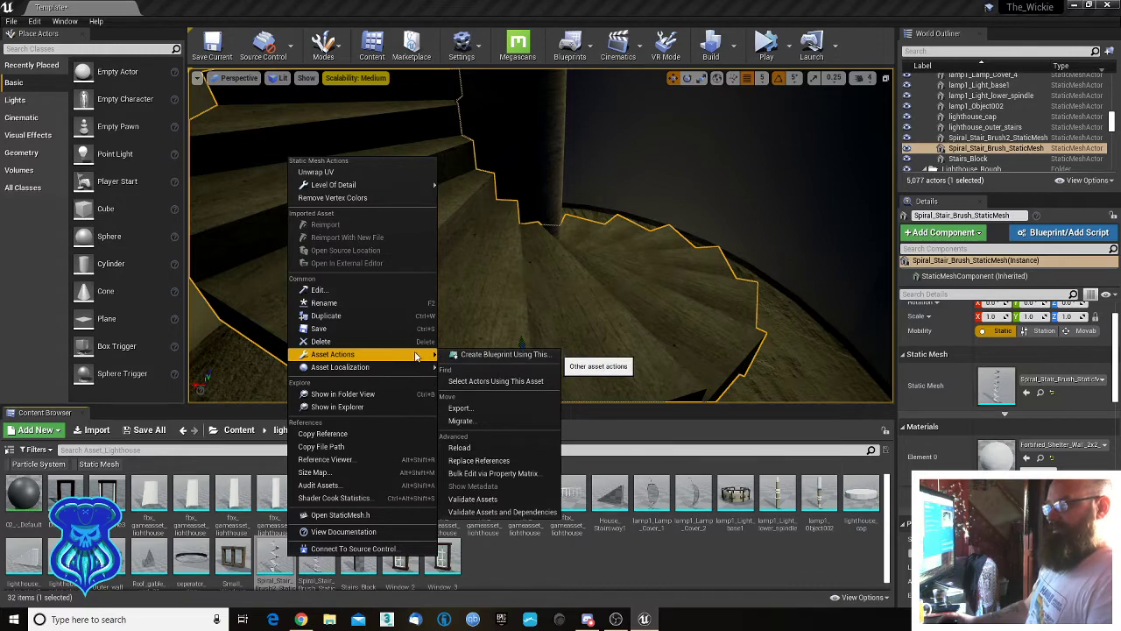
click(464, 409)
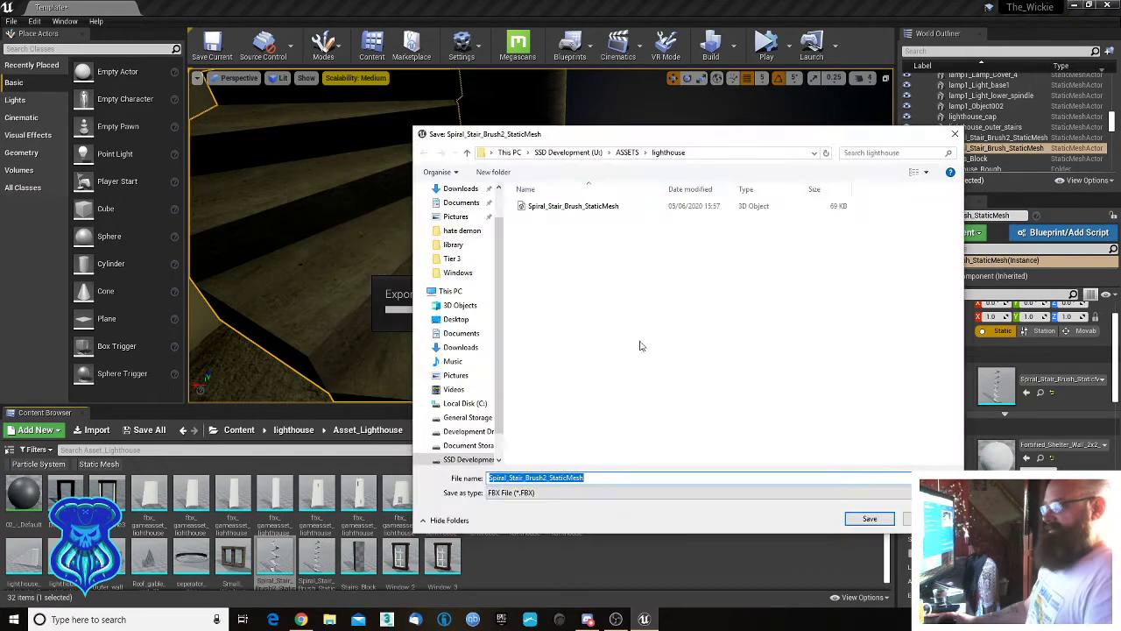
key(Return)
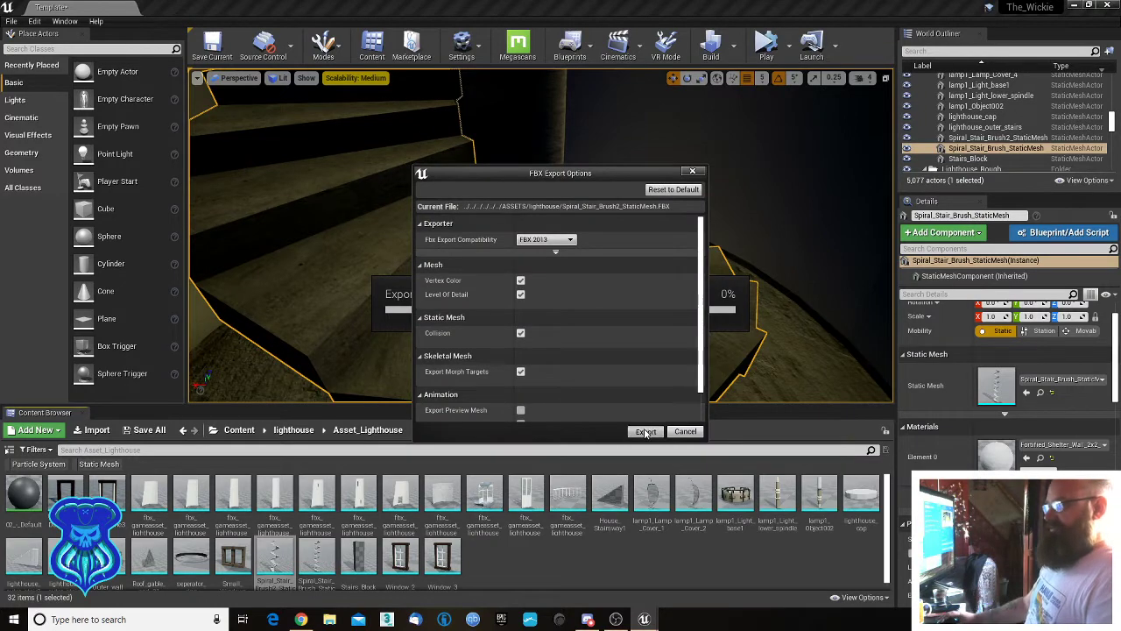
click(645, 430)
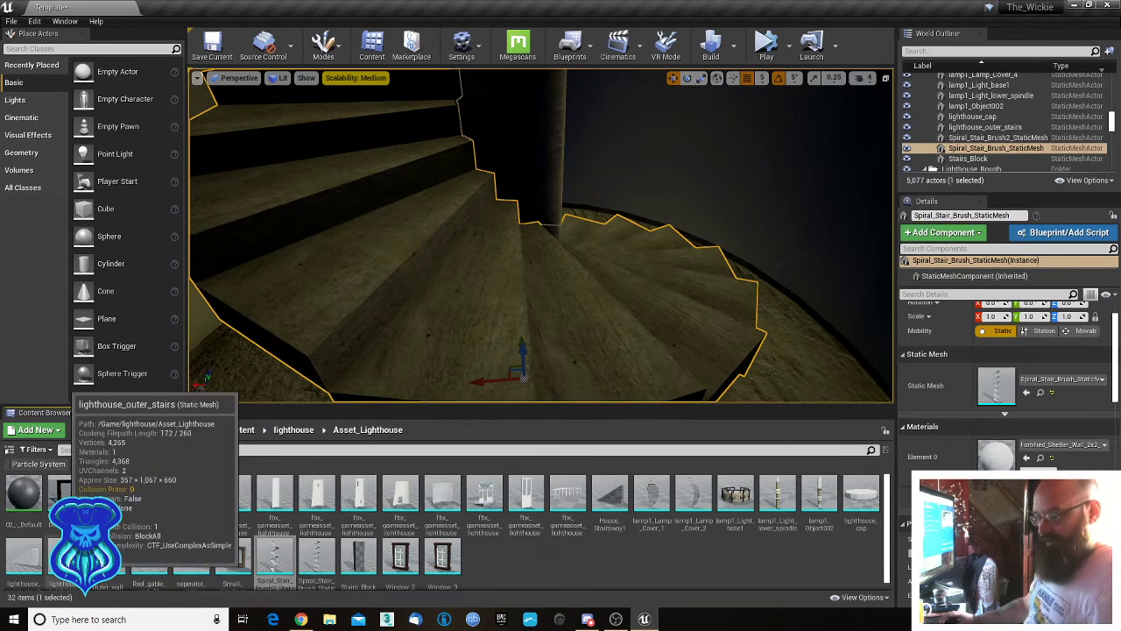
click(61, 568)
scroll(182, 563, down, 1)
right_click(66, 560)
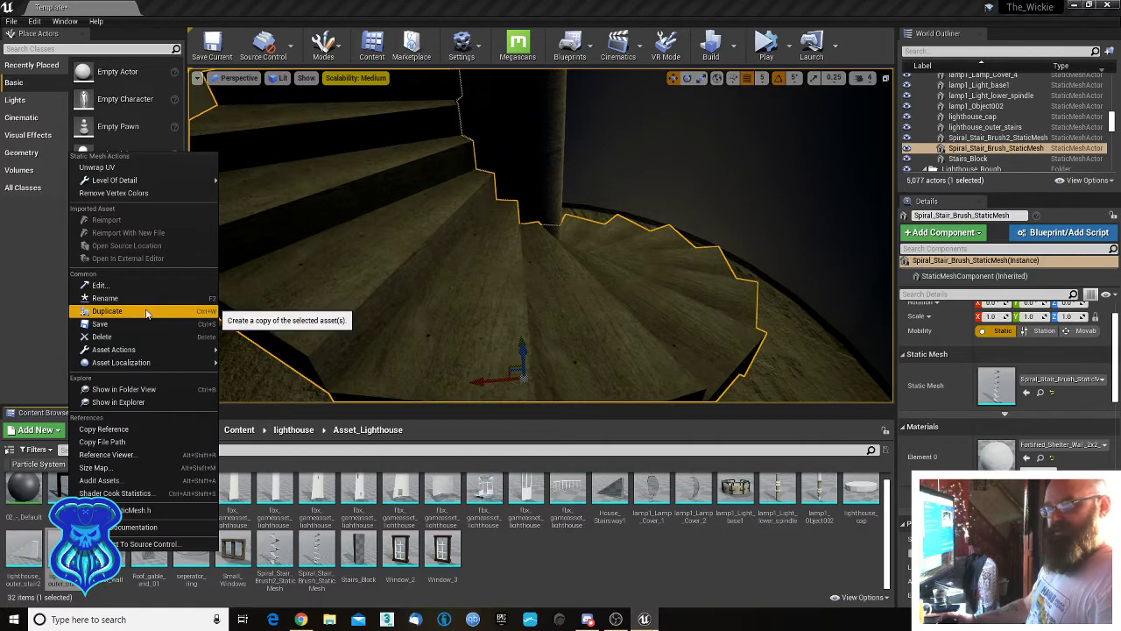
mouse_move(152, 357)
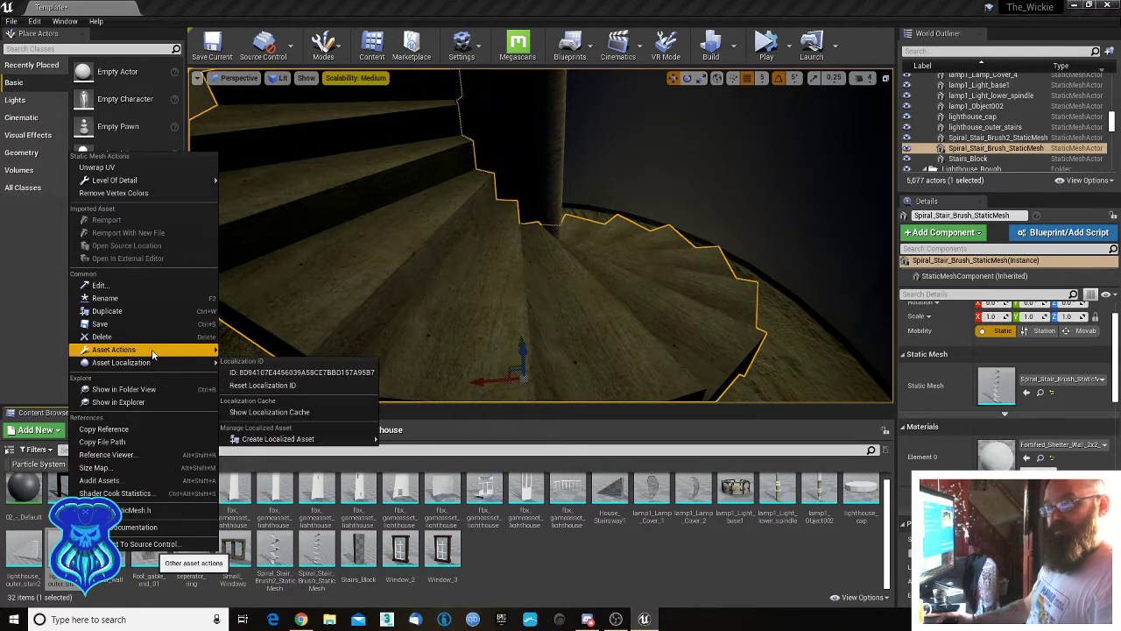
click(243, 416)
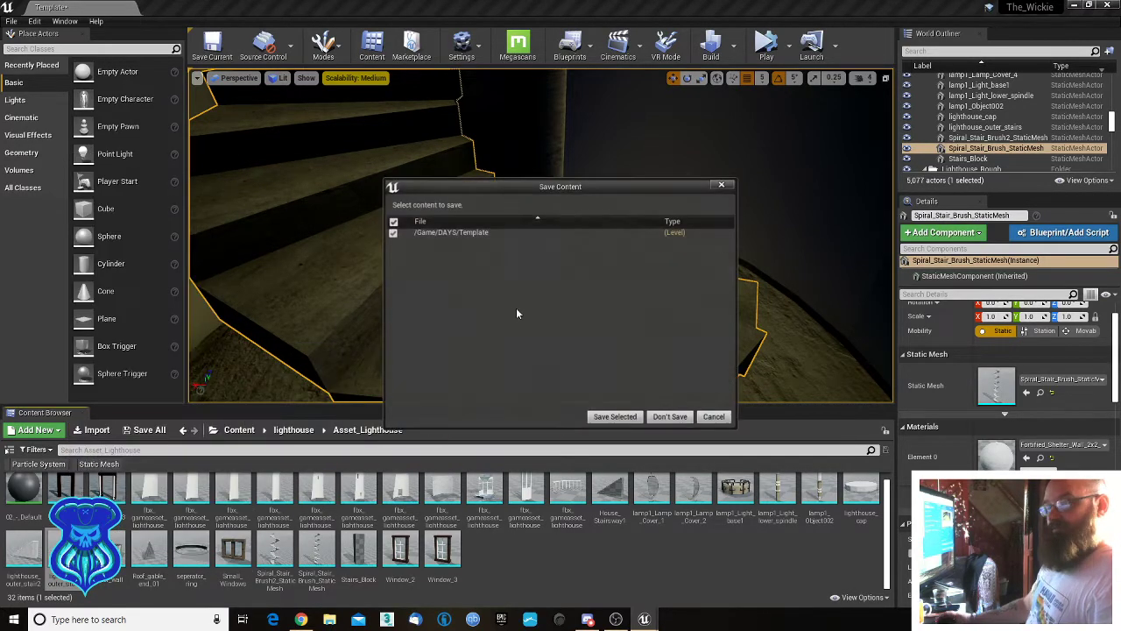
click(615, 417)
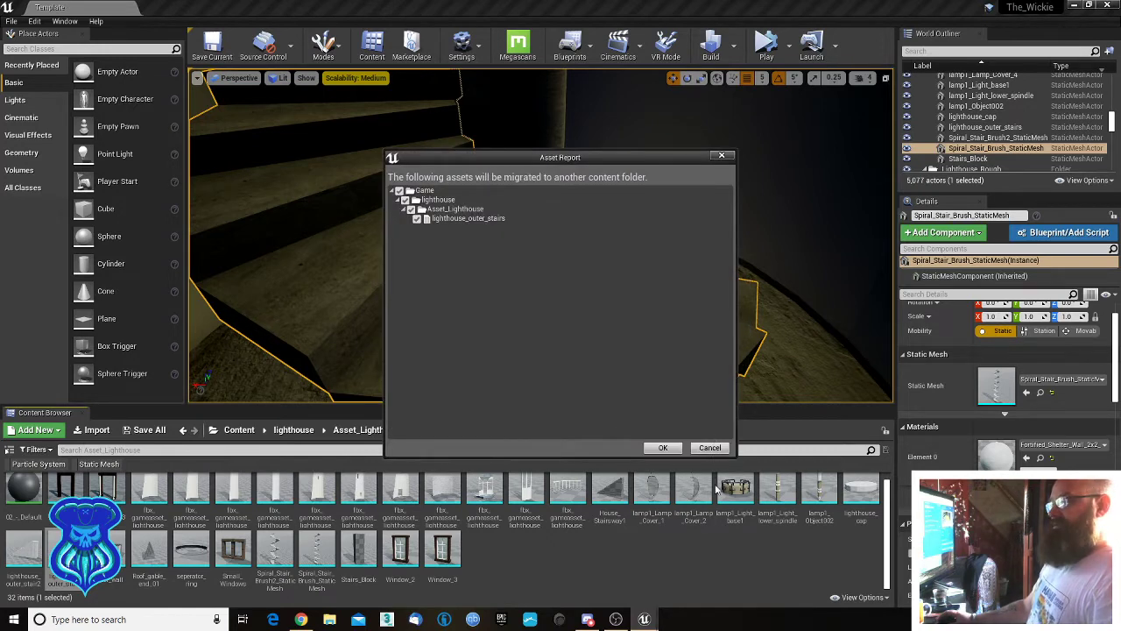
click(709, 447)
Export the lighthouse_outer_stairs asset as an FBX file to the lighthouse folder with the default export options.
right_click(77, 550)
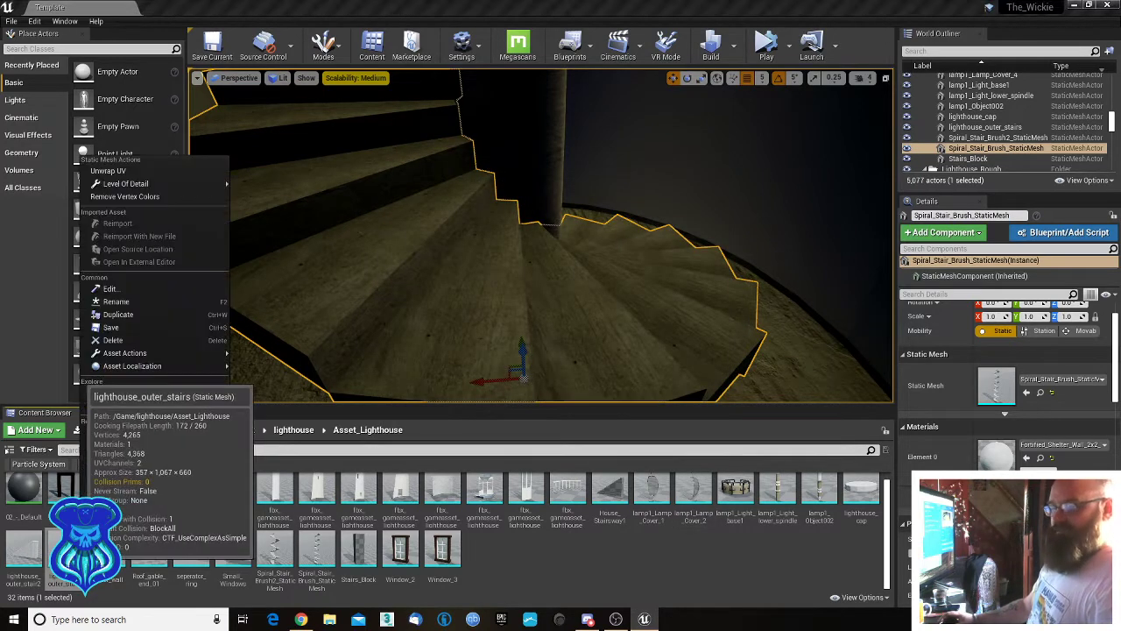
mouse_move(175, 353)
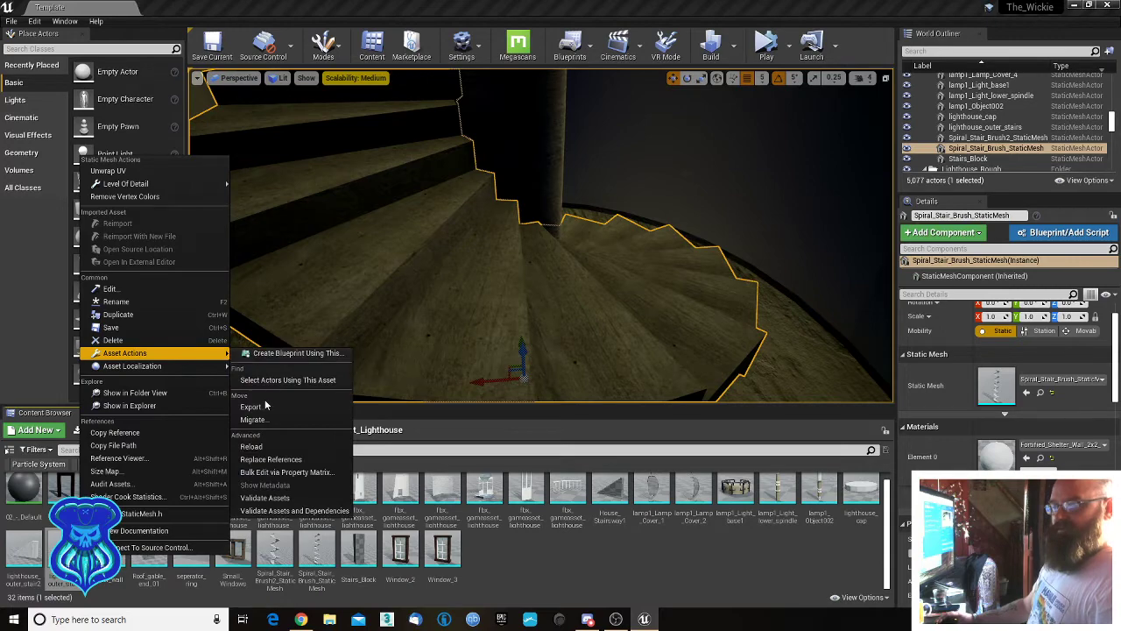
click(264, 408)
key(Return)
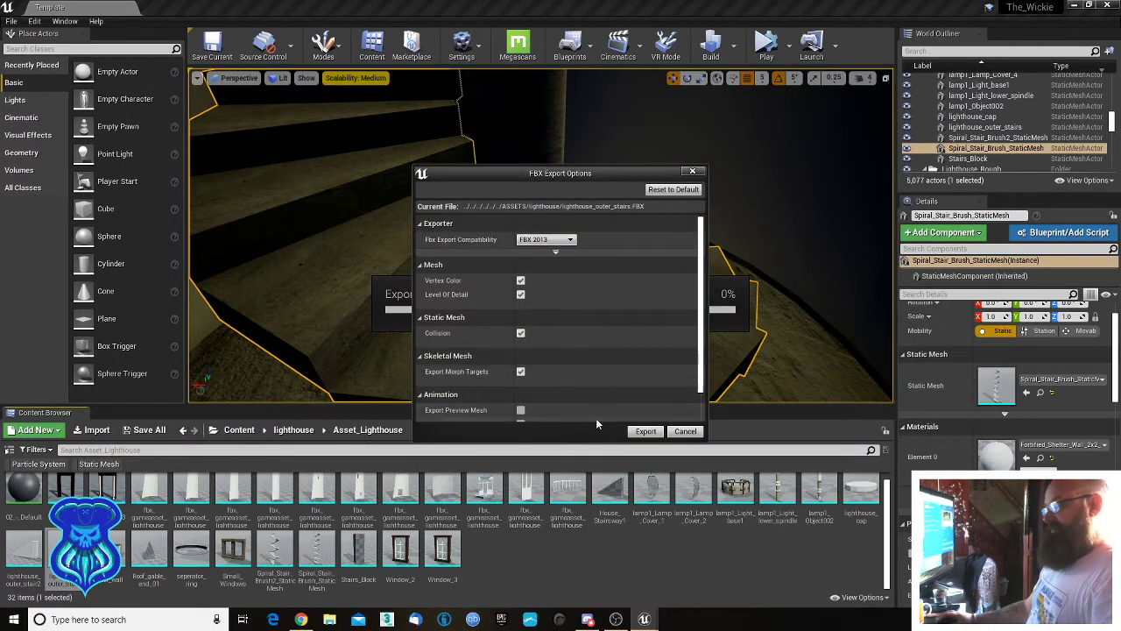
click(646, 432)
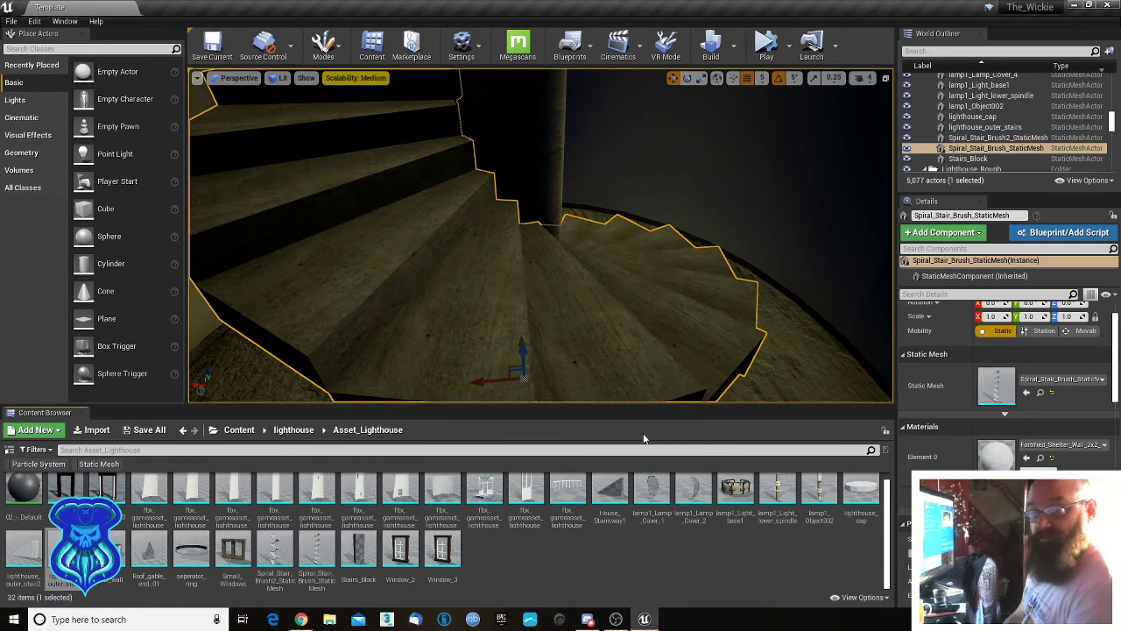
Launch 3ds Max 2020.
key(super)
text(3ds)
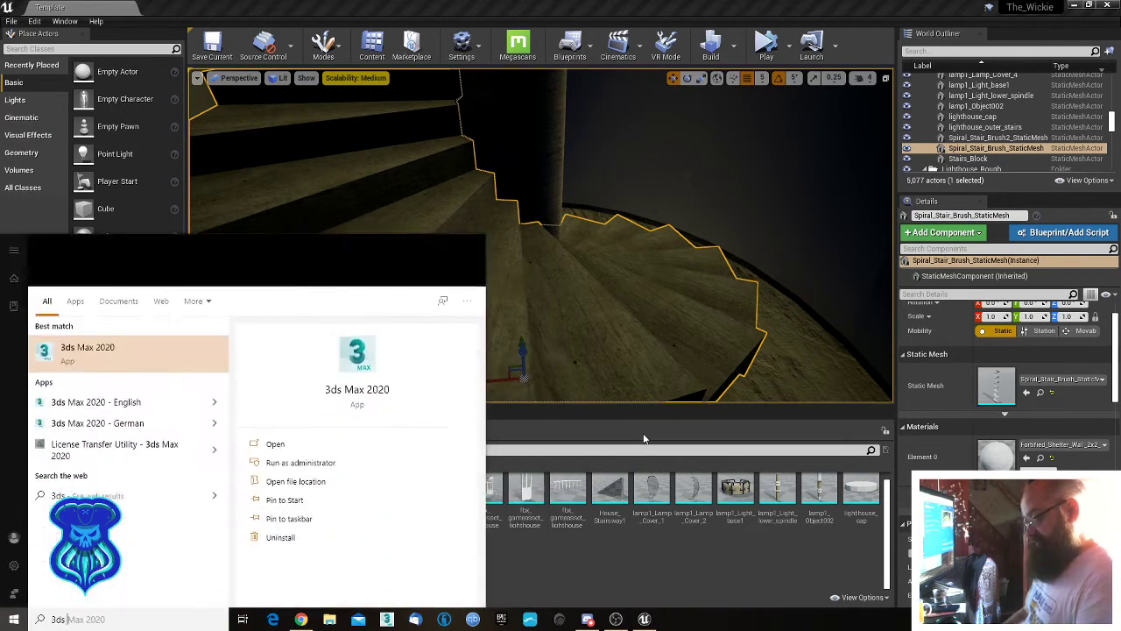
key(Return)
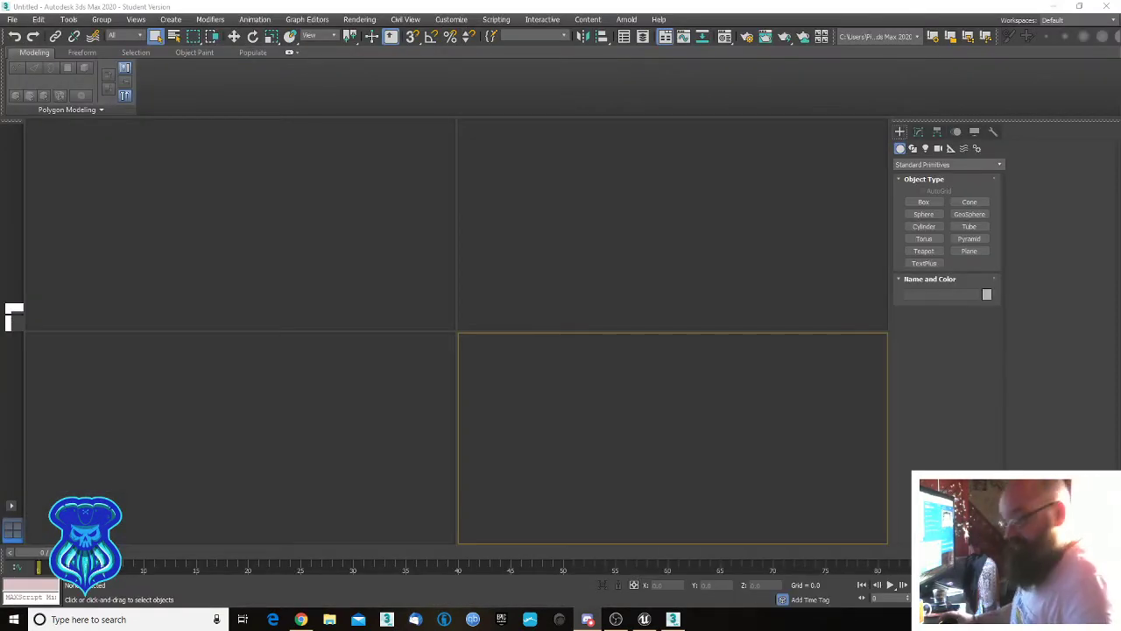
Close the Unreal Editor and return to 3ds Max, maximizing its Perspective viewport.
right_click(635, 615)
click(627, 594)
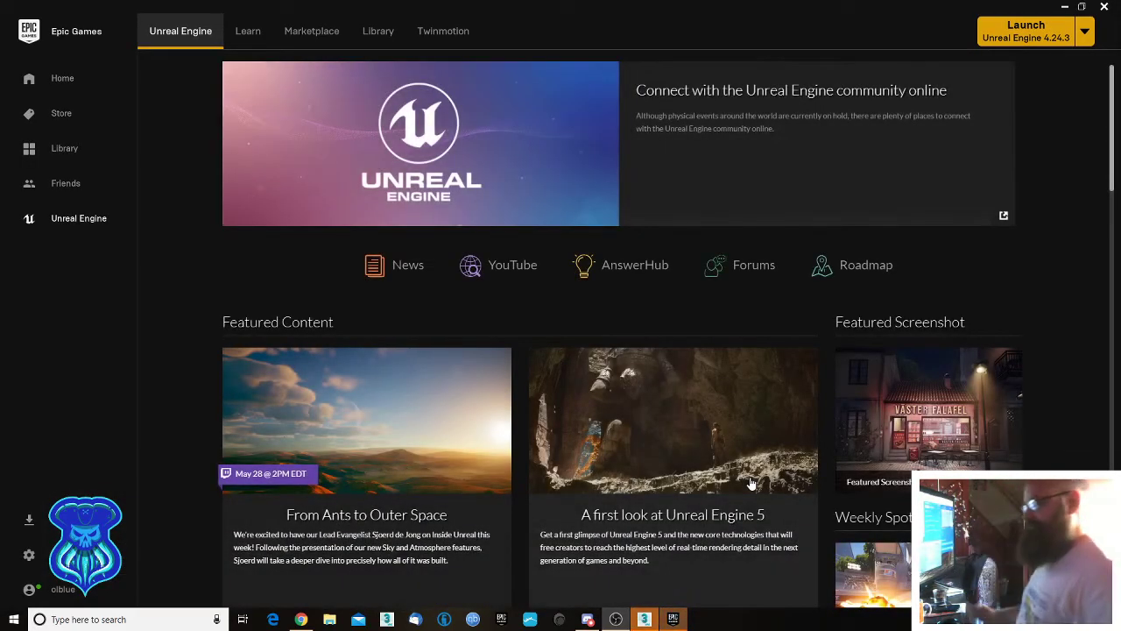
click(644, 619)
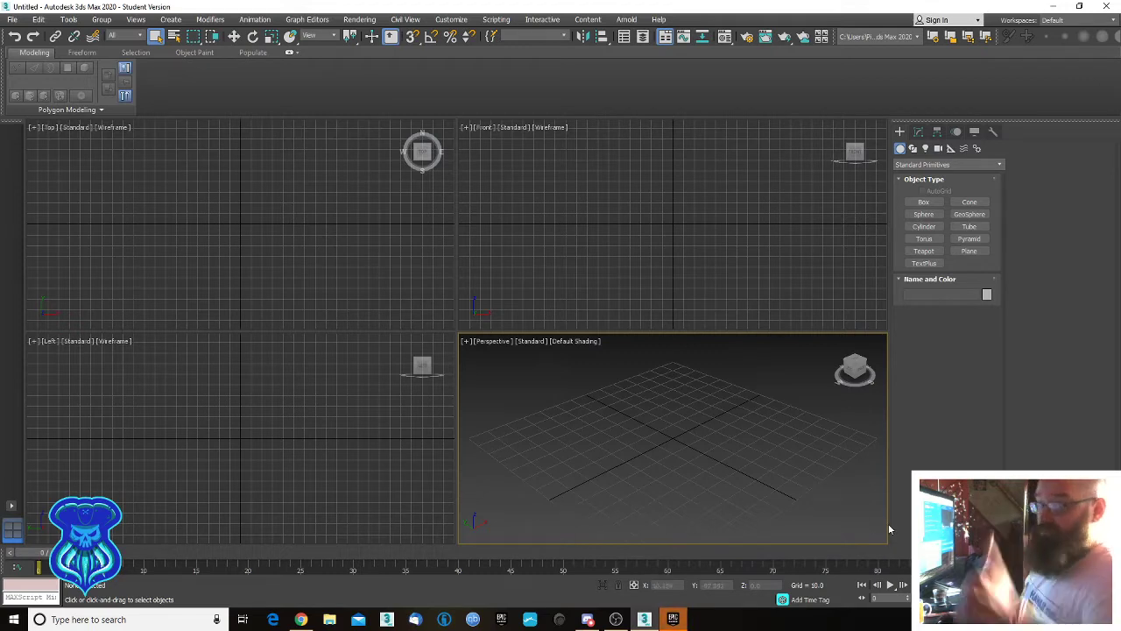
key(alt+w)
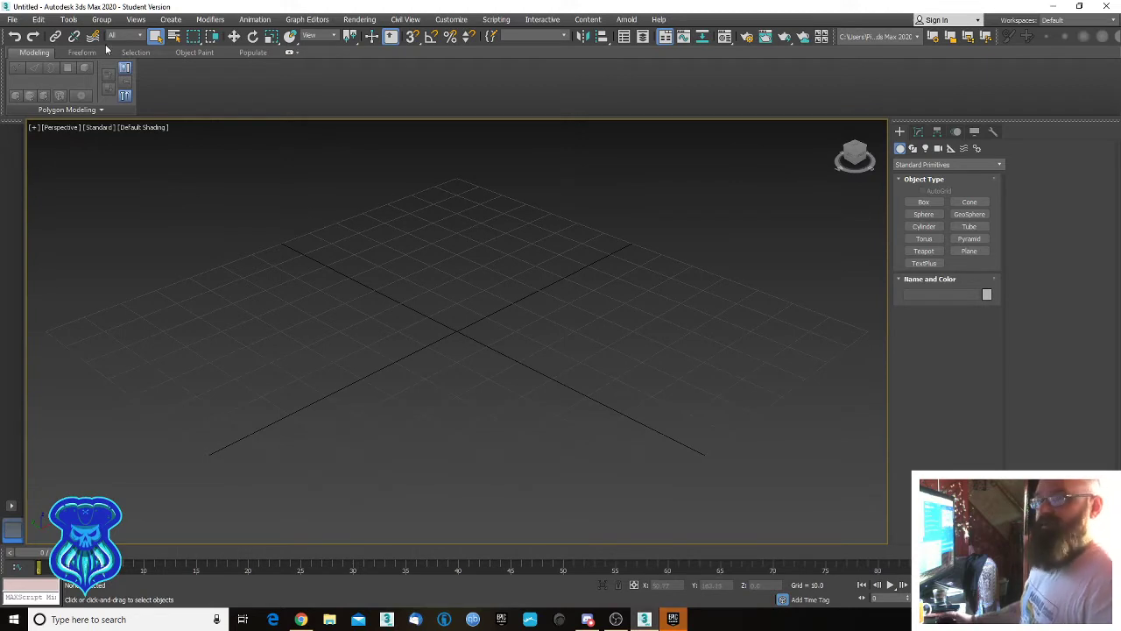
click(12, 20)
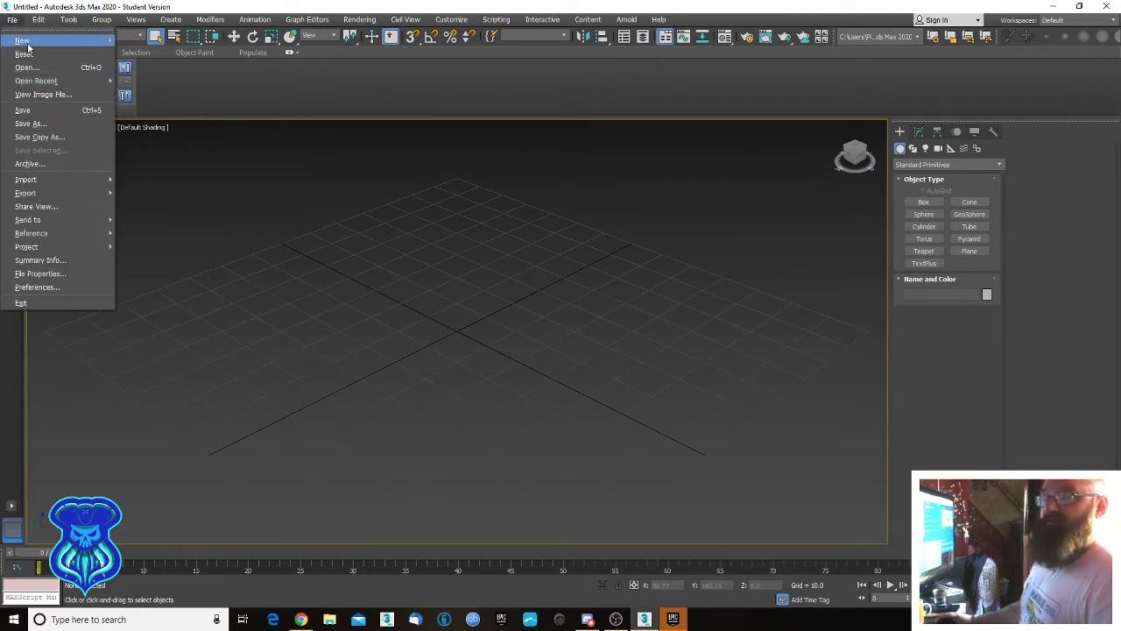
mouse_move(27, 44)
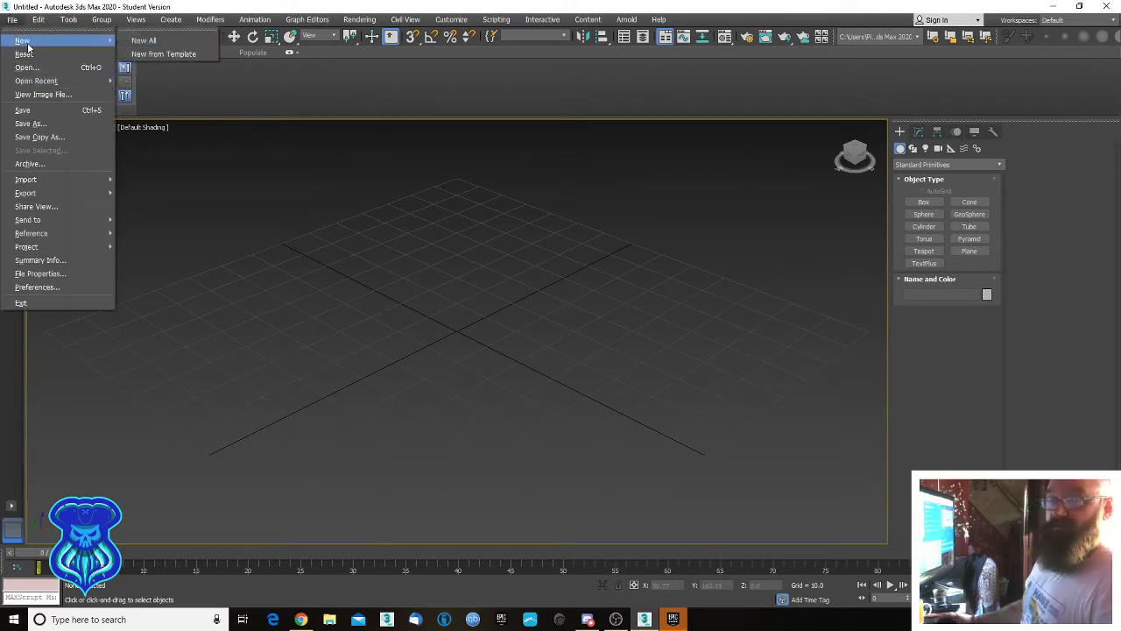
click(355, 262)
Launch Quixel Mixer and keep working in 3ds Max while it loads.
key(super)
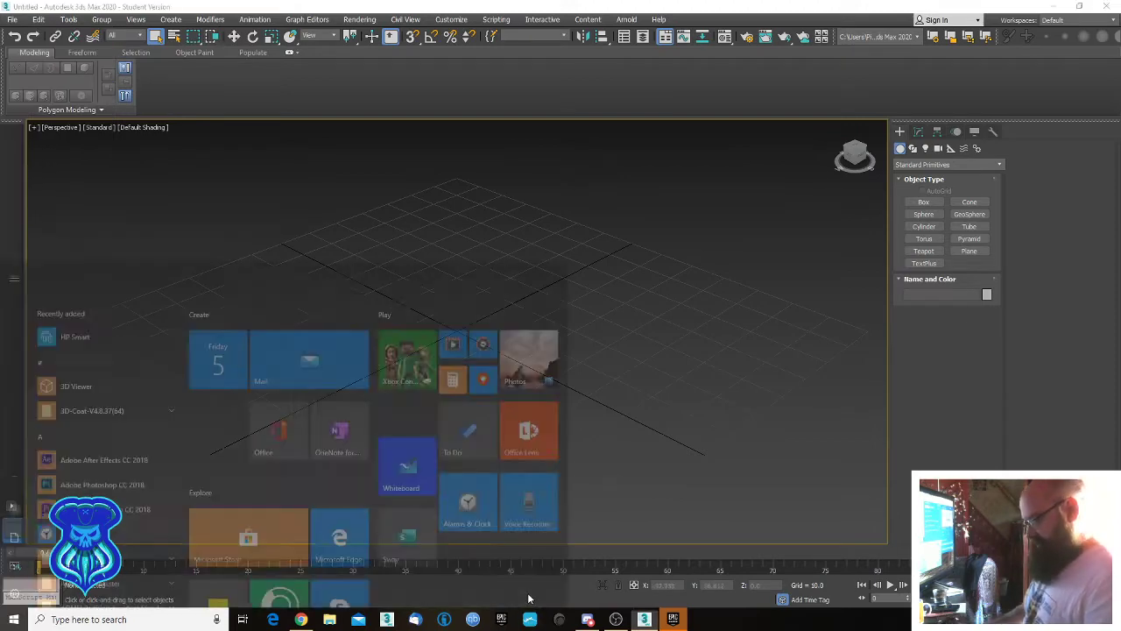
text(mixer)
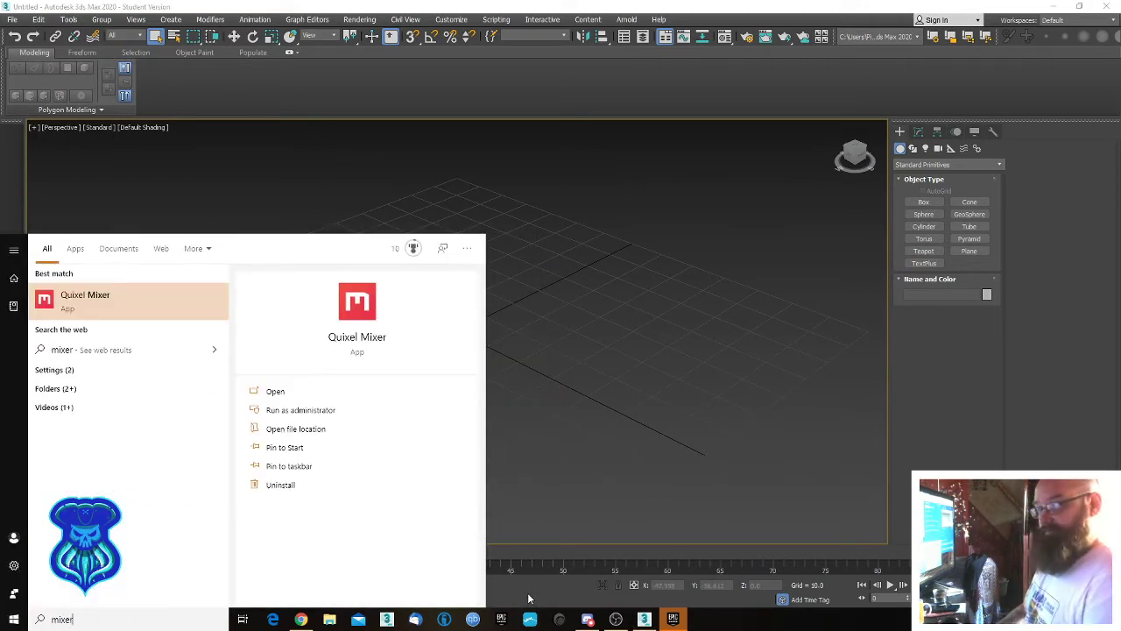
key(Return)
click(368, 414)
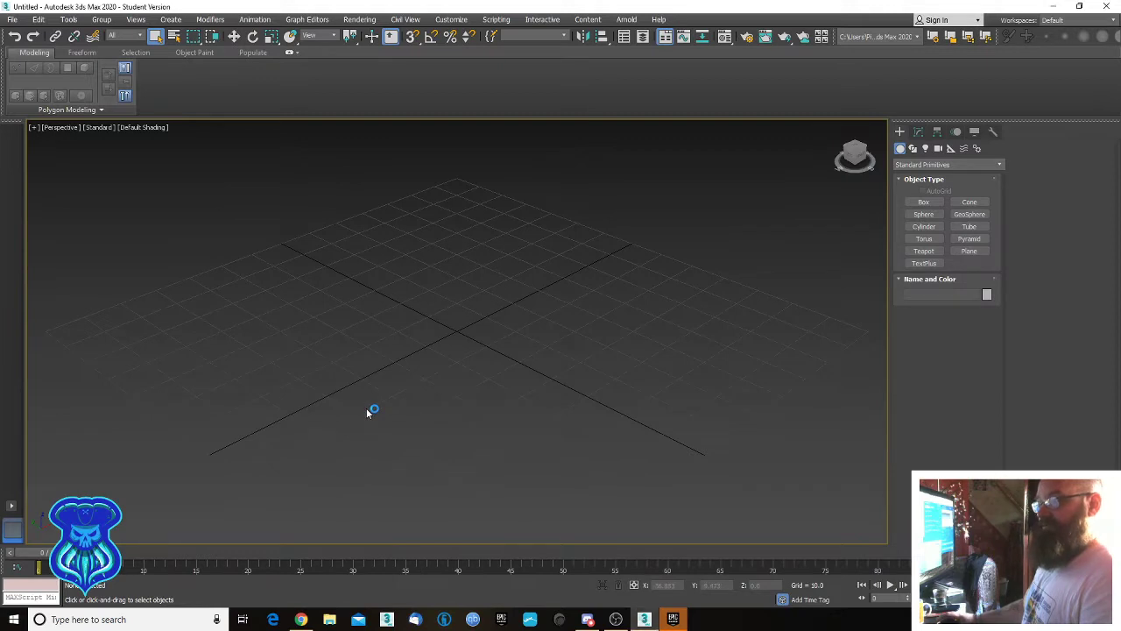
Start a file import in 3ds Max and go to the lighthouse folder inside ASSETS.
click(12, 20)
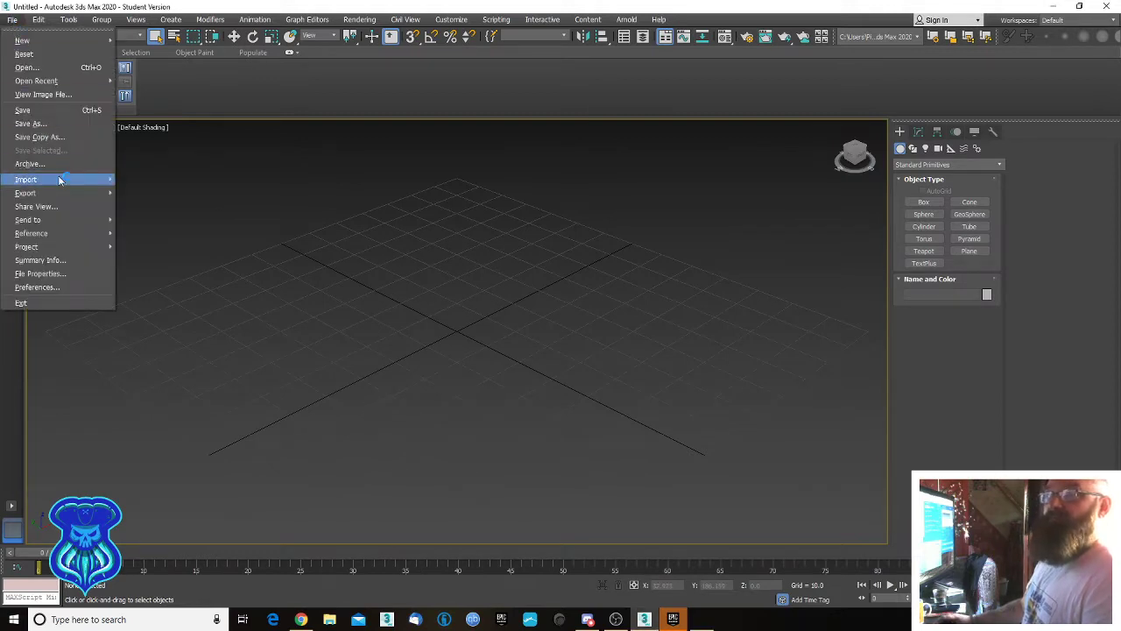
mouse_move(55, 180)
click(156, 180)
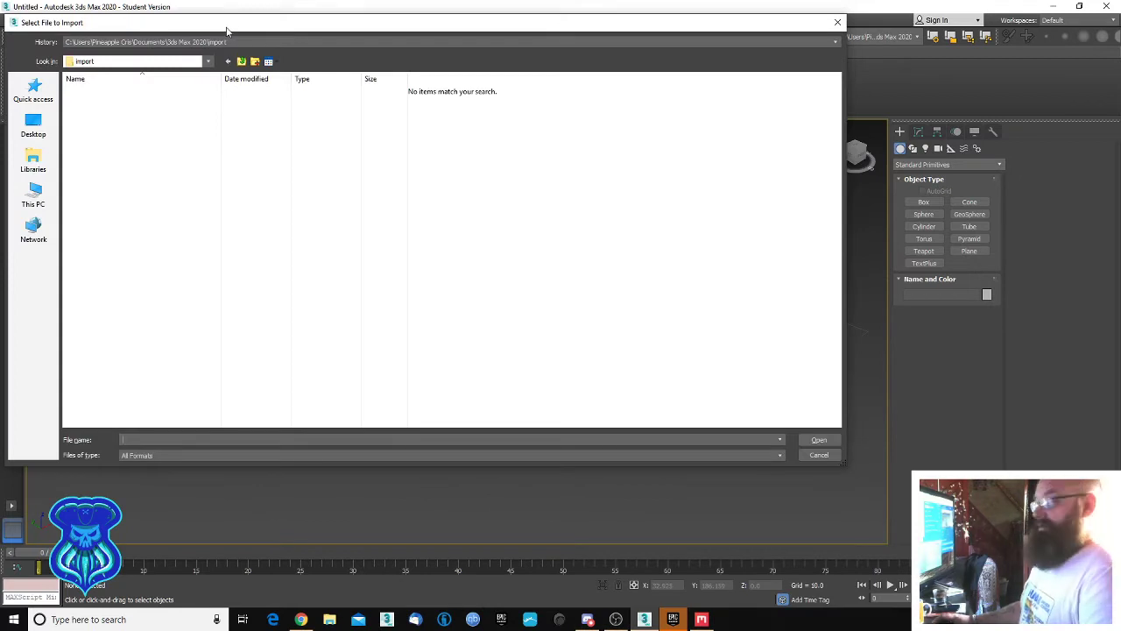
drag(226, 30, 333, 55)
click(288, 67)
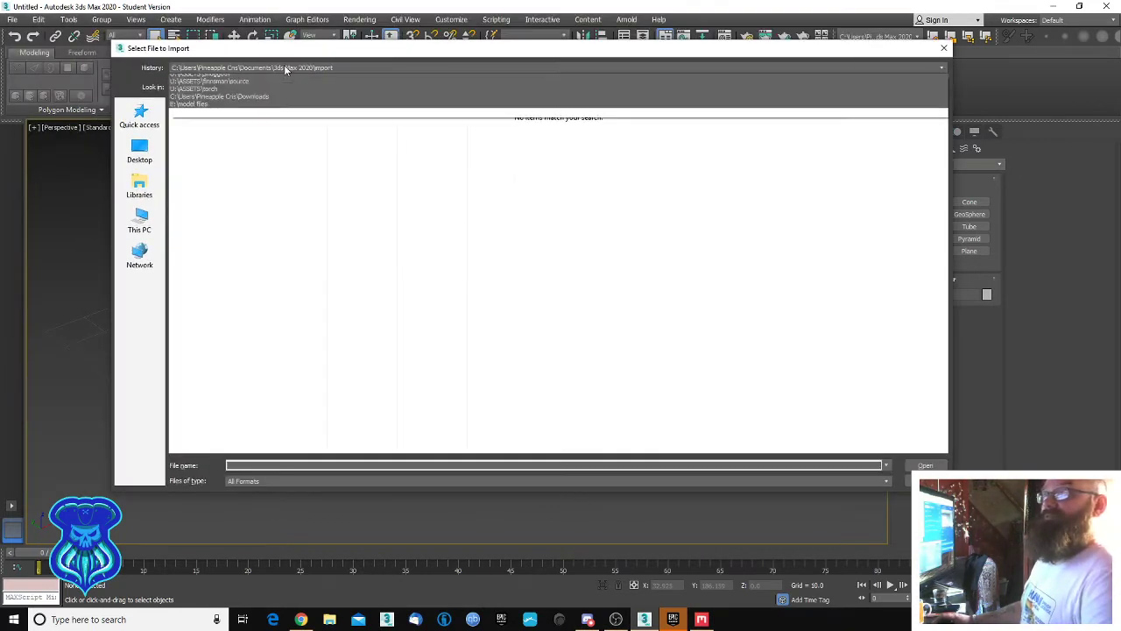
click(262, 86)
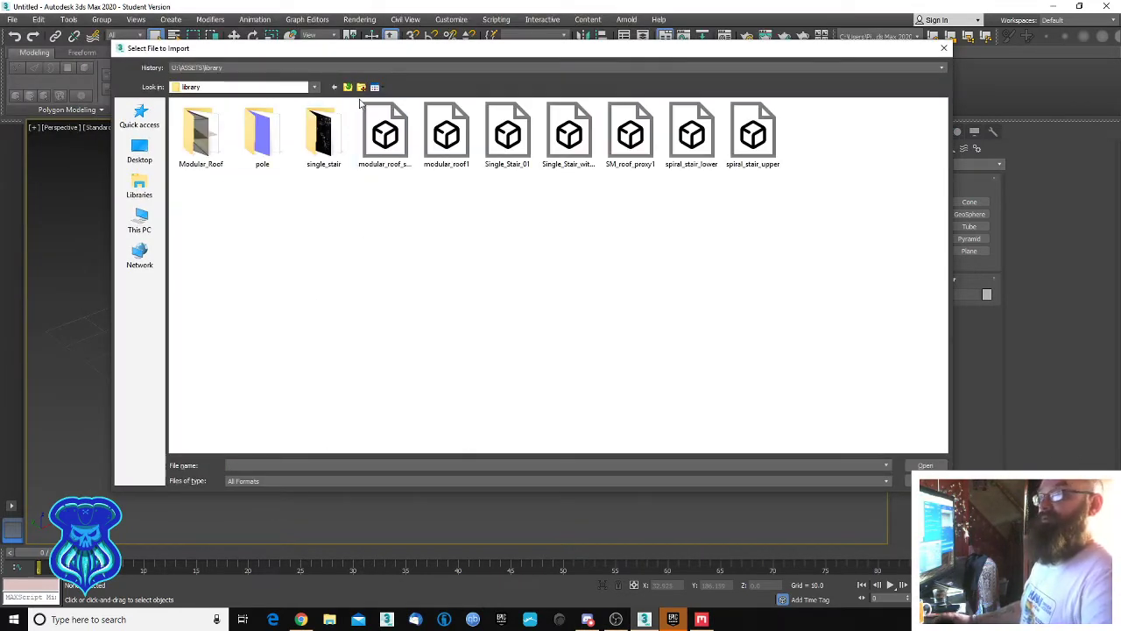
click(348, 87)
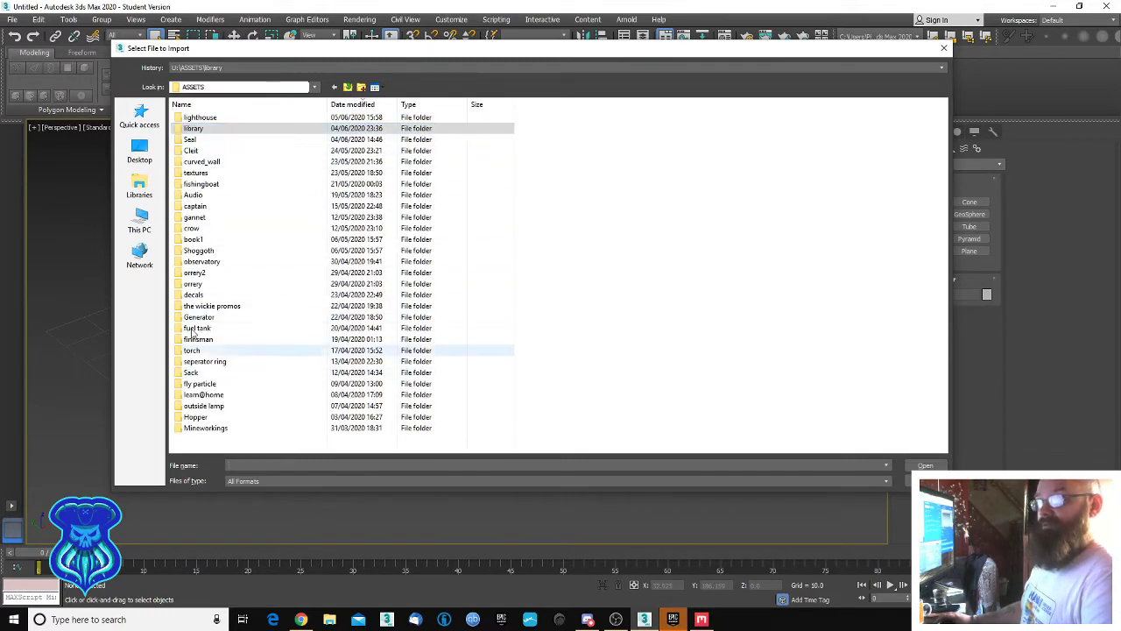
click(204, 103)
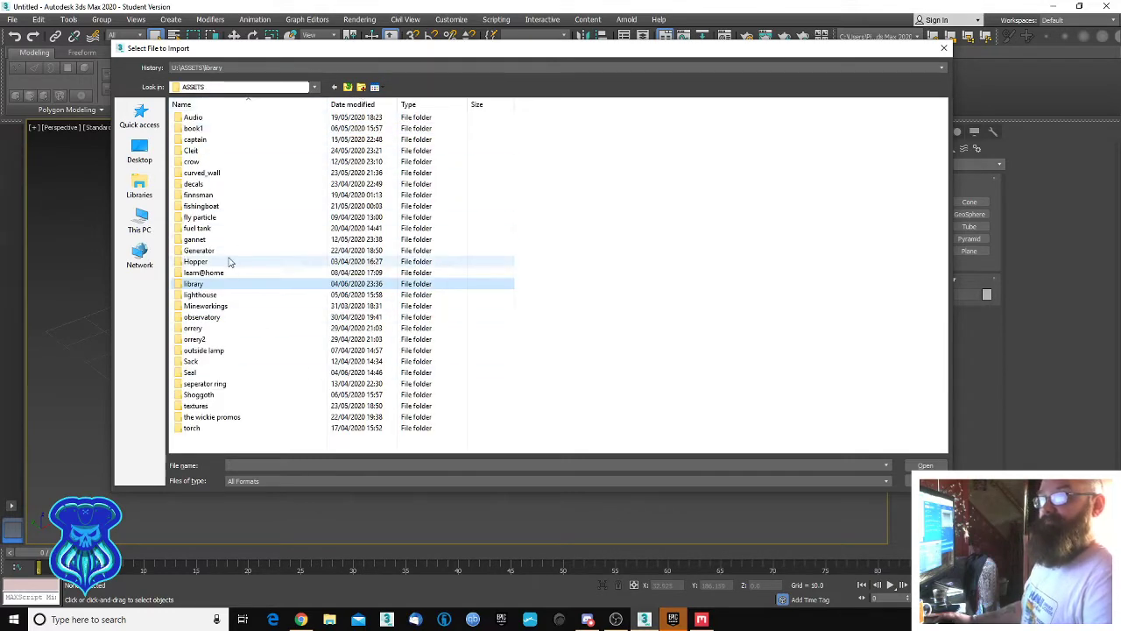
double_click(198, 296)
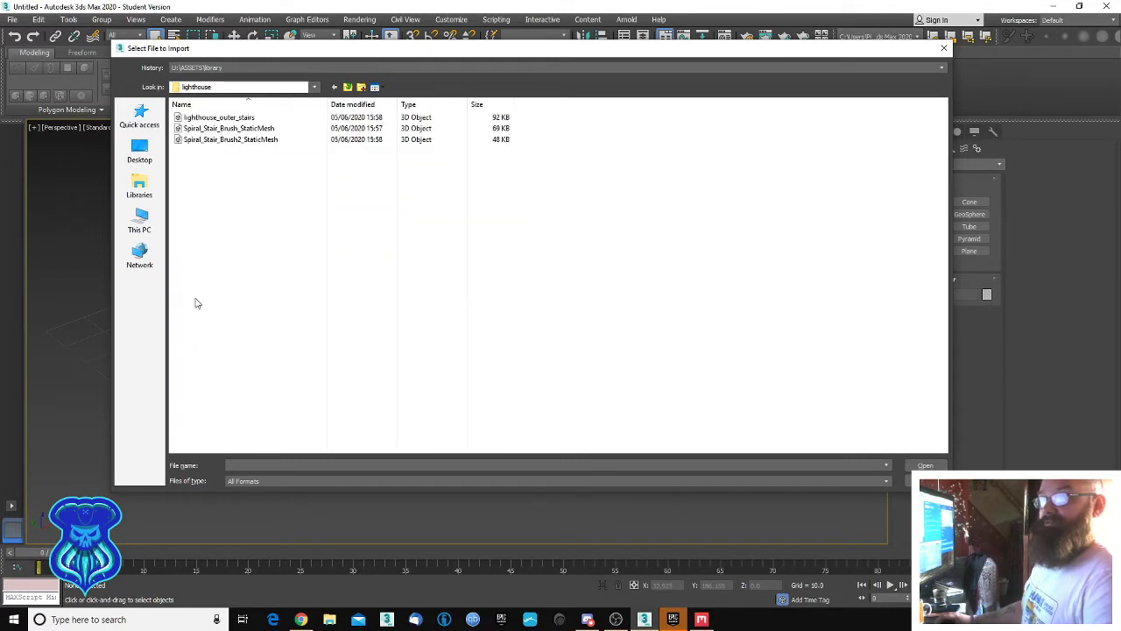
Import Spiral_Stair_Brush_StaticMesh into the scene with the current FBX import settings and deselect it.
click(229, 129)
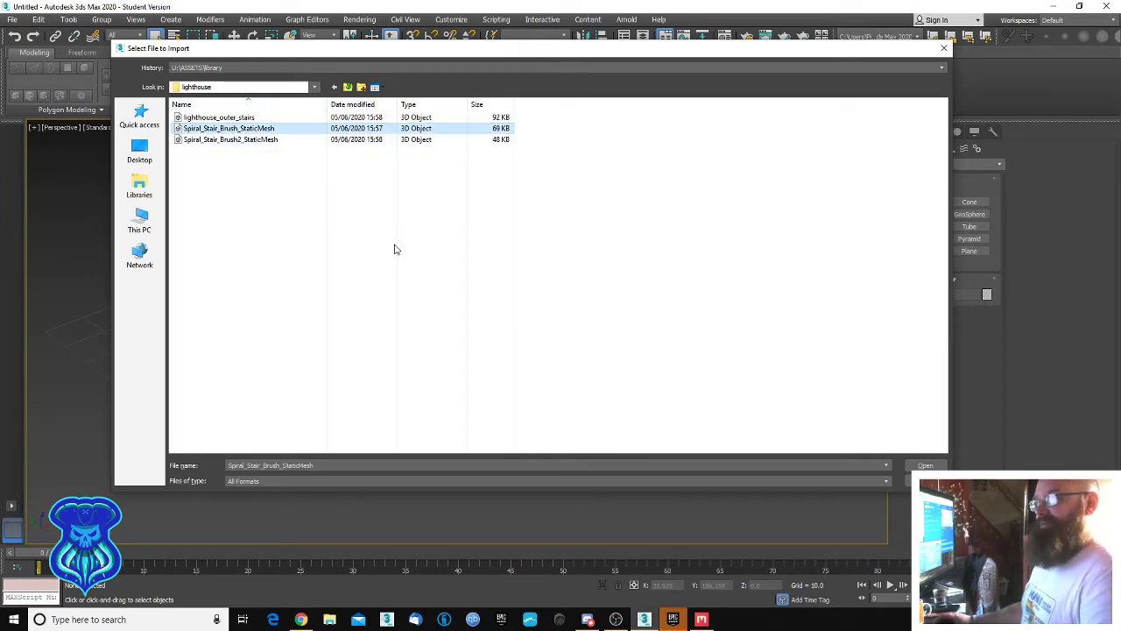
key(Return)
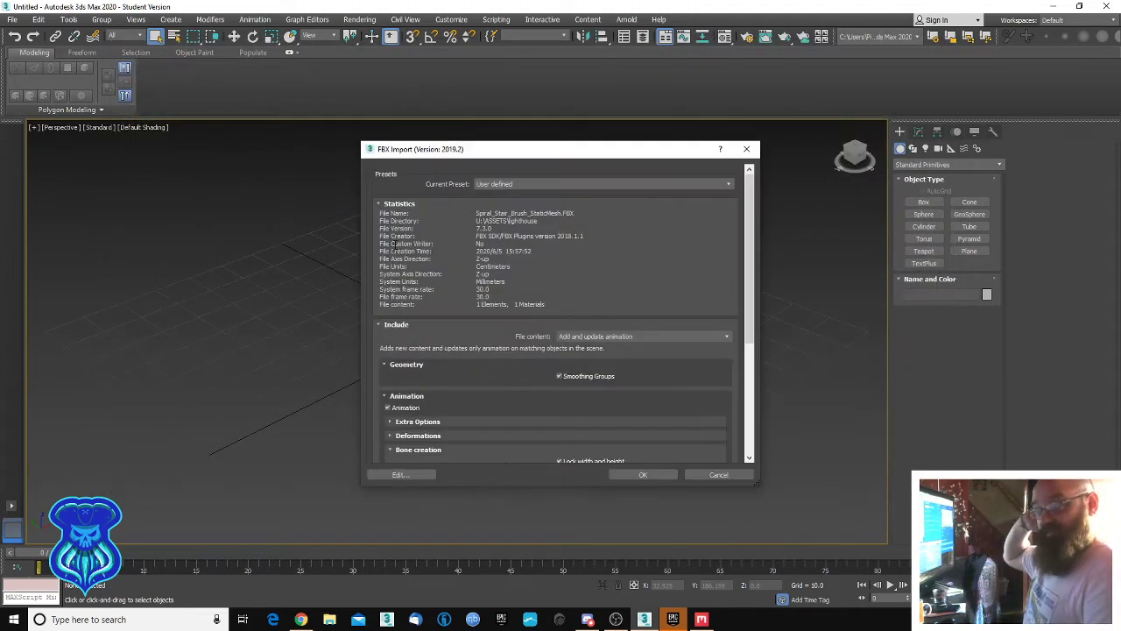
click(646, 474)
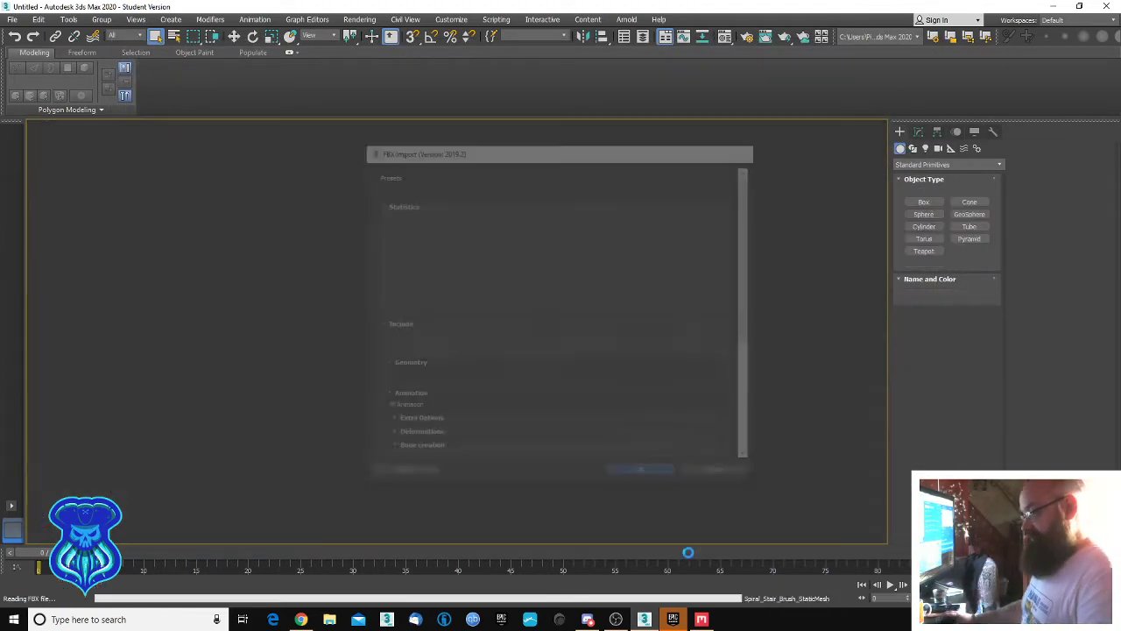
click(604, 450)
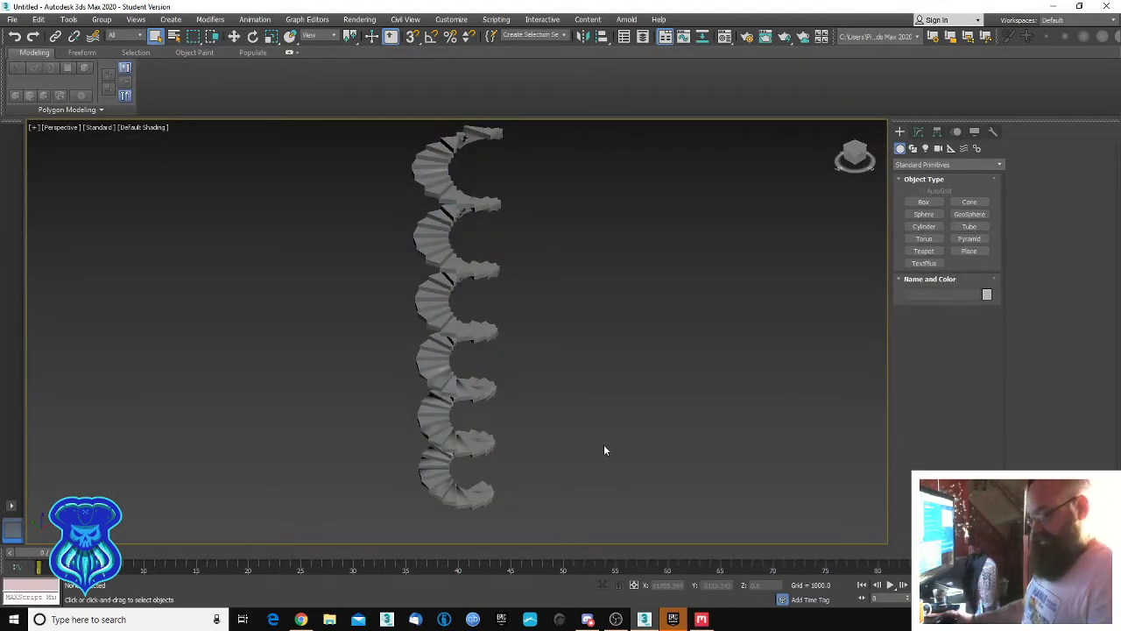
Inspect the imported spiral staircase from several angles and turn on edged faces display in the Perspective viewport.
alt+middle_drag(603, 450, 718, 489)
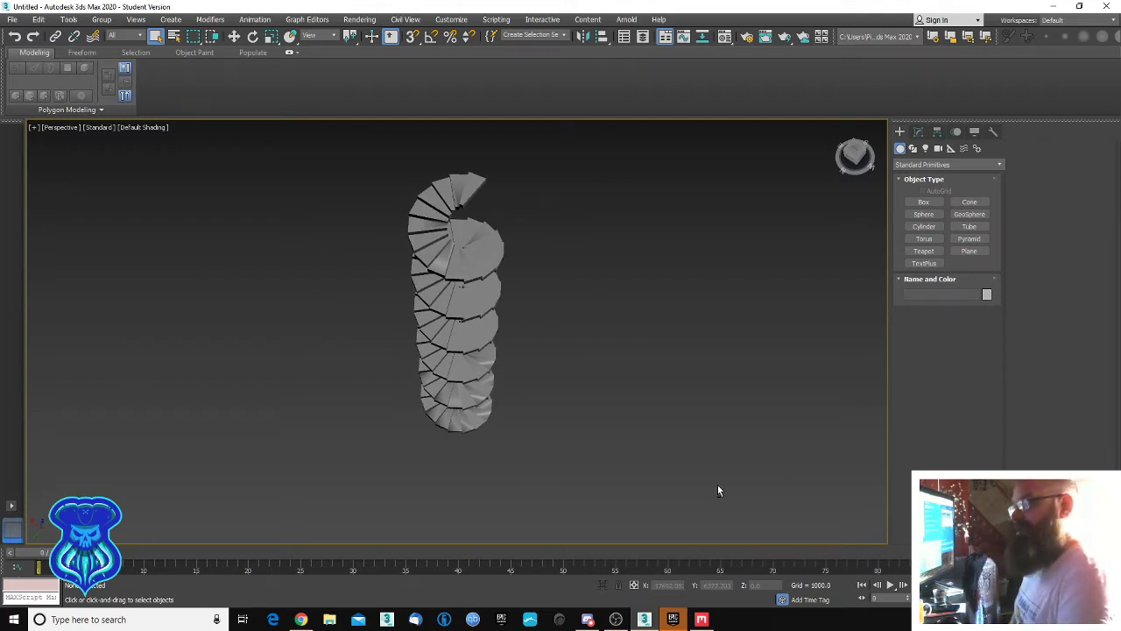
alt+middle_drag(666, 449, 657, 424)
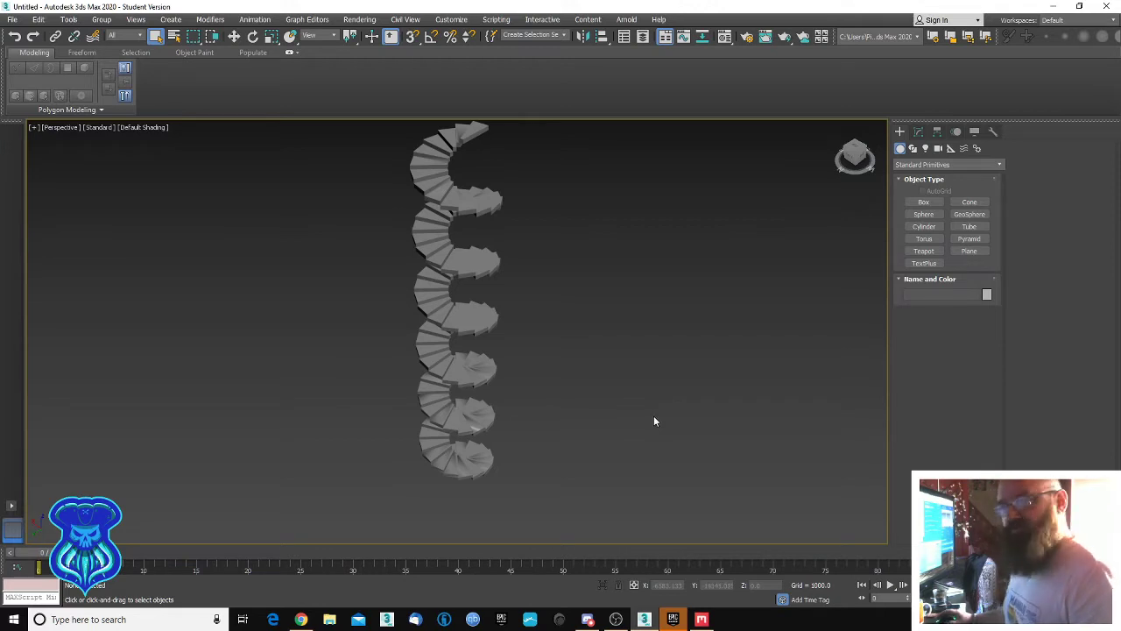
middle_drag(671, 416, 668, 428)
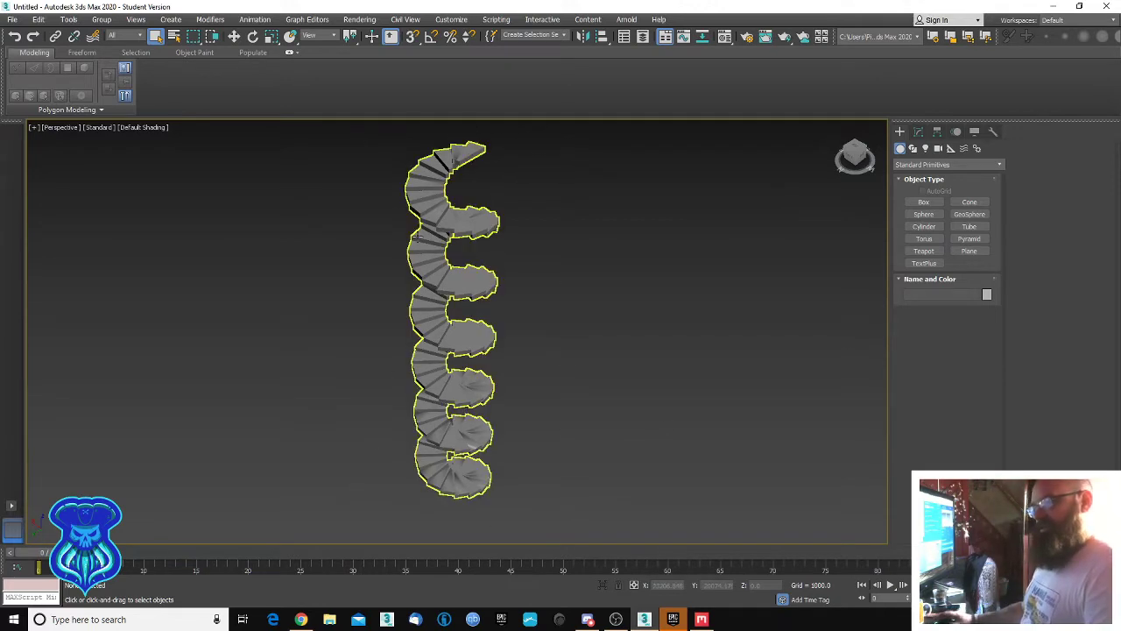
click(419, 233)
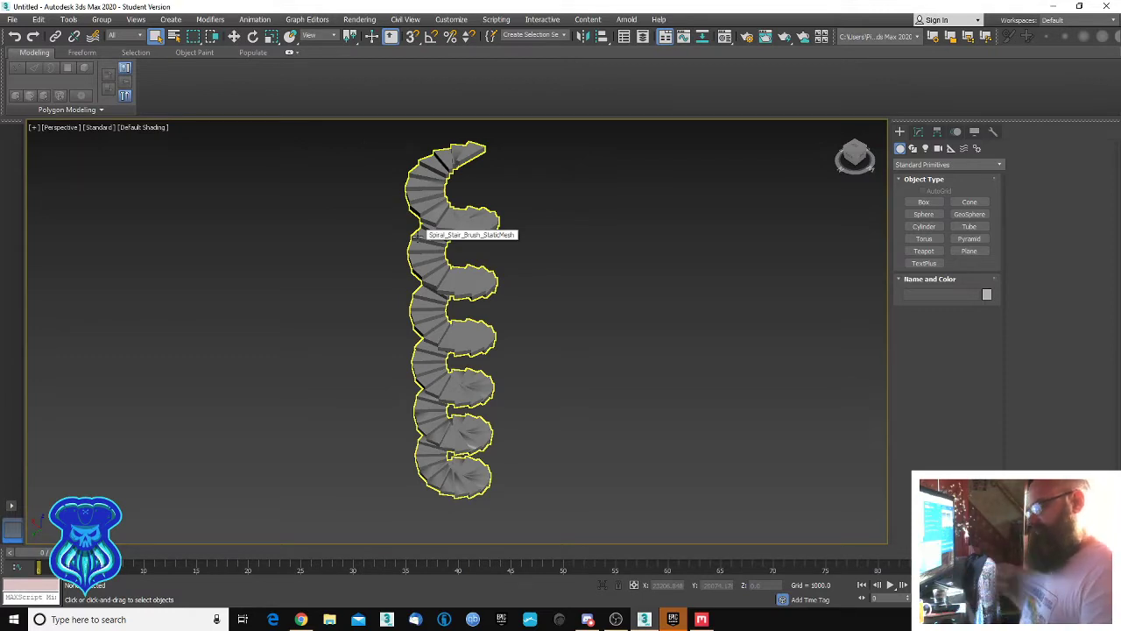
key(F4)
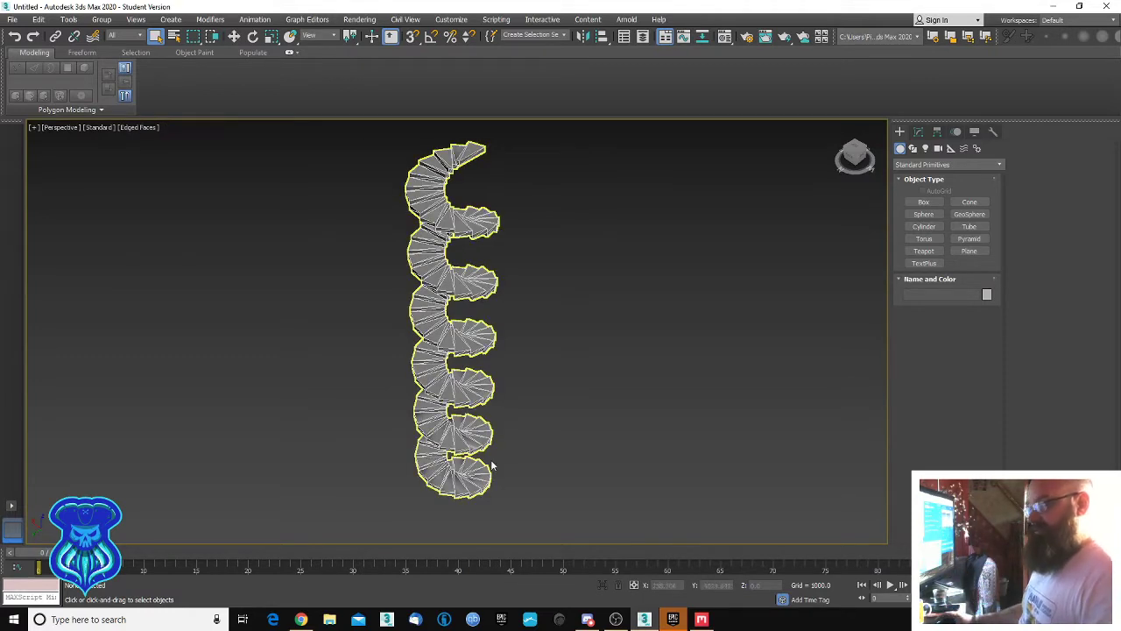
Switch to Quixel Mixer and open the single_stair mix from the library and chapel project.
click(702, 619)
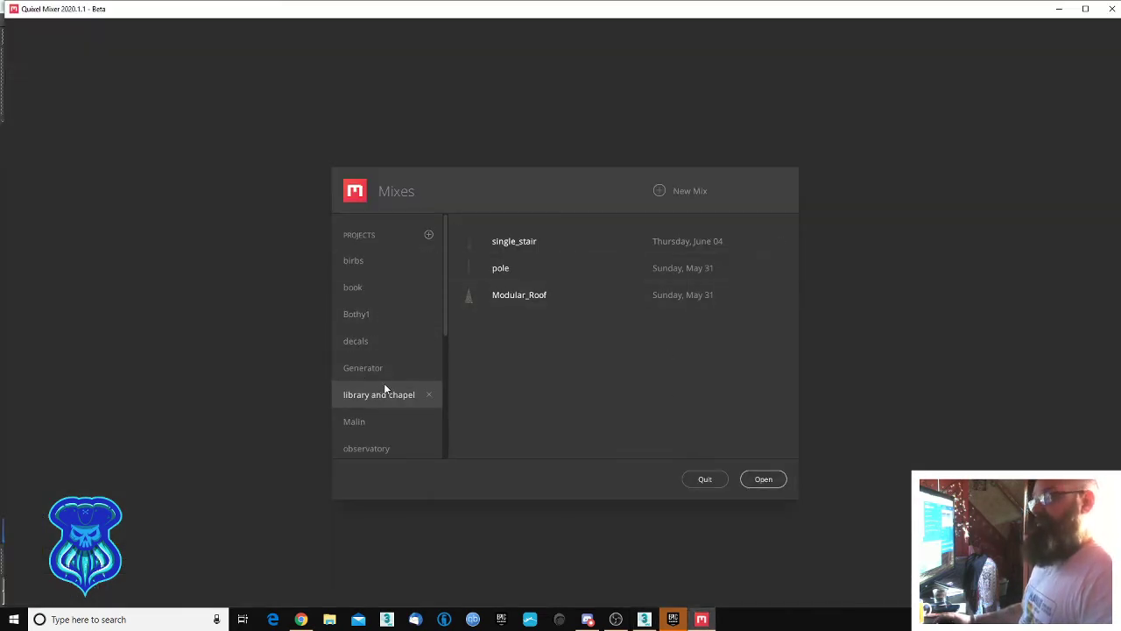
click(510, 240)
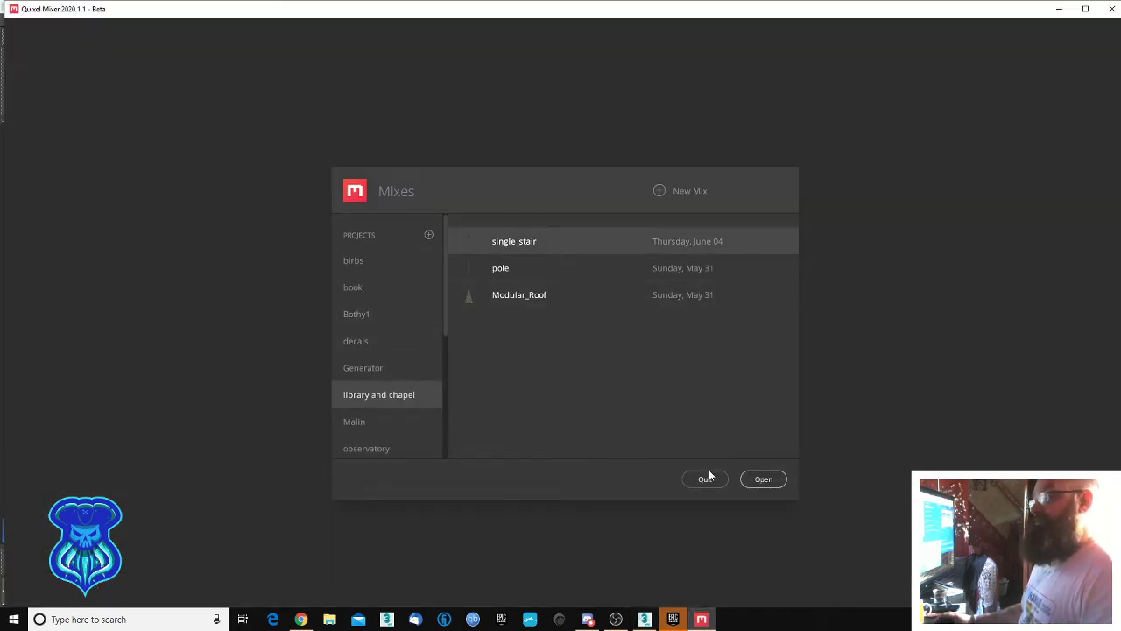
click(741, 479)
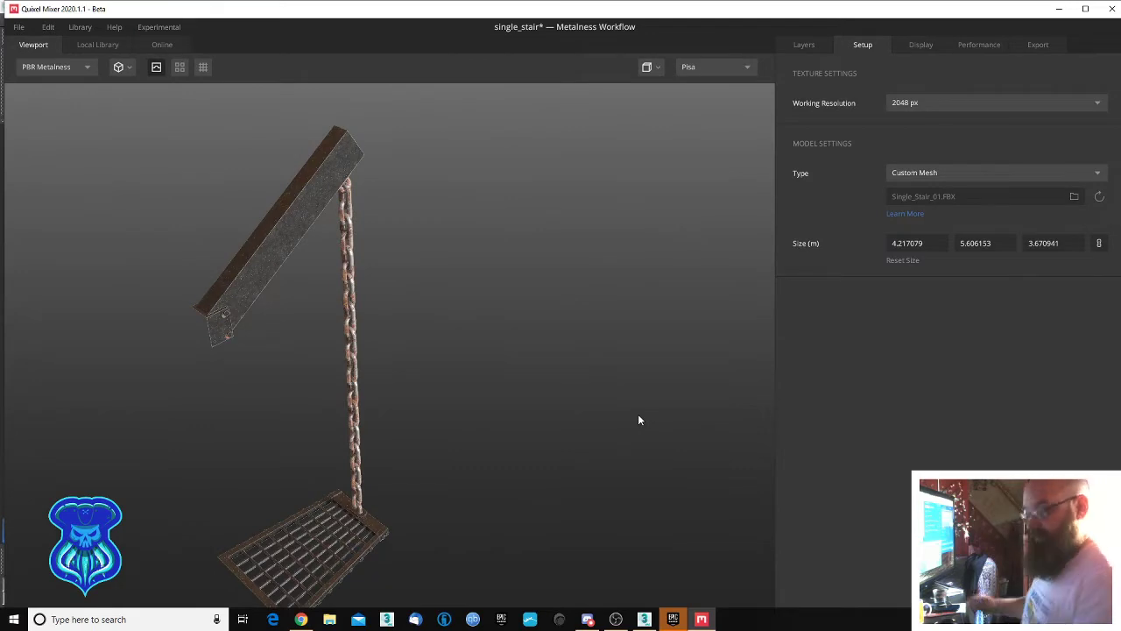
Inspect the hanging stair model with its chain from several angles and close Quixel Mixer.
middle_drag(616, 439, 639, 391)
scroll(637, 392, down, 5)
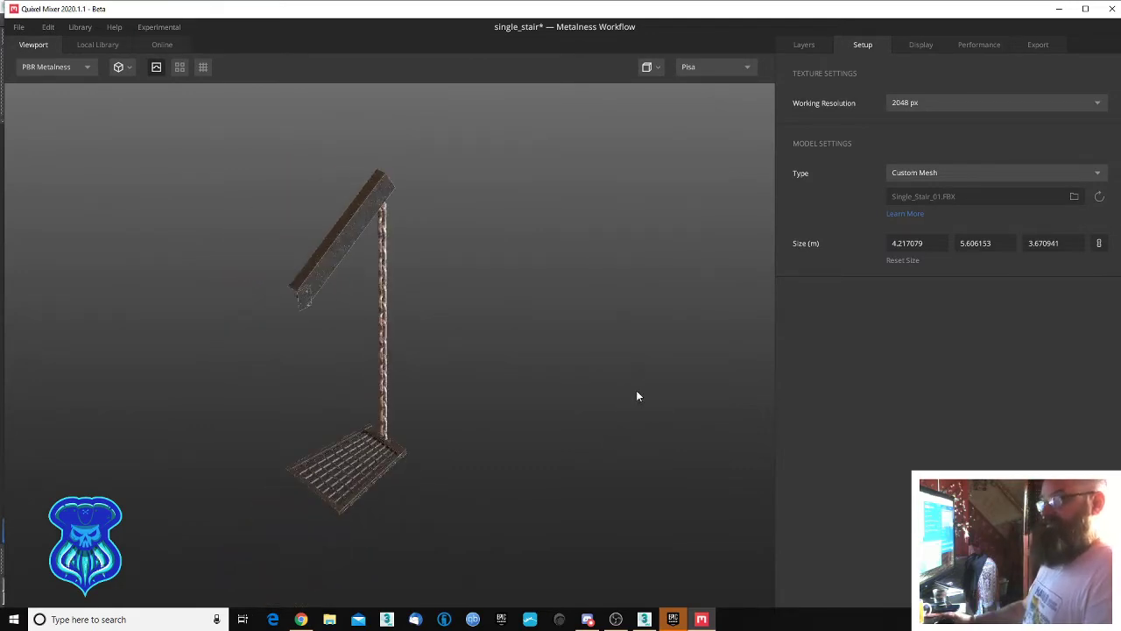
drag(638, 393, 503, 453)
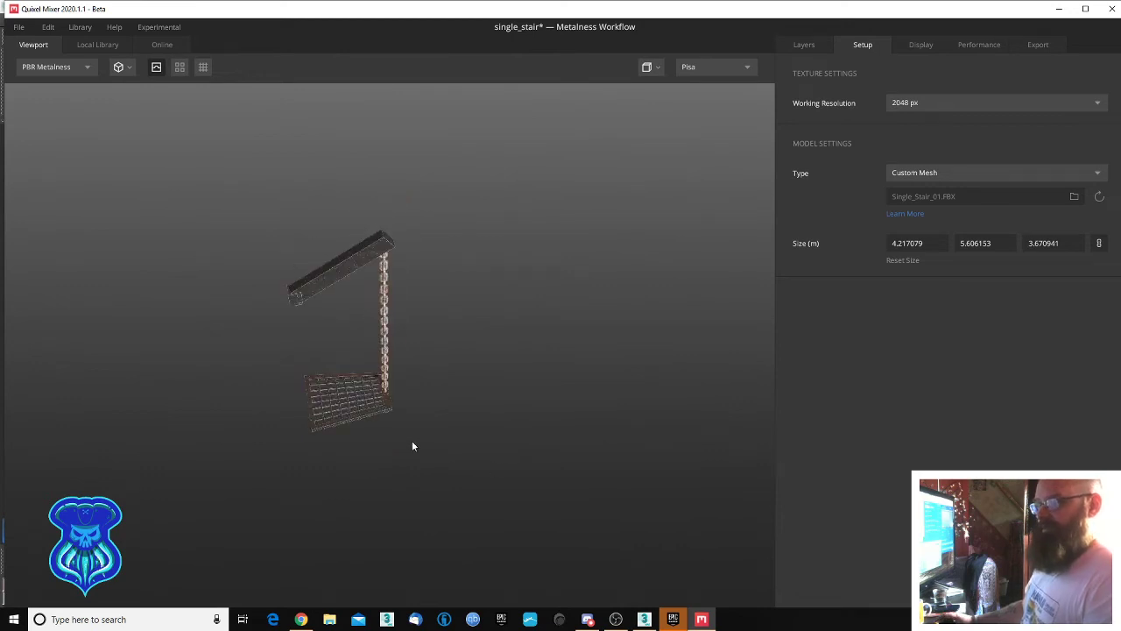
scroll(380, 433, up, 5)
scroll(380, 438, down, 7)
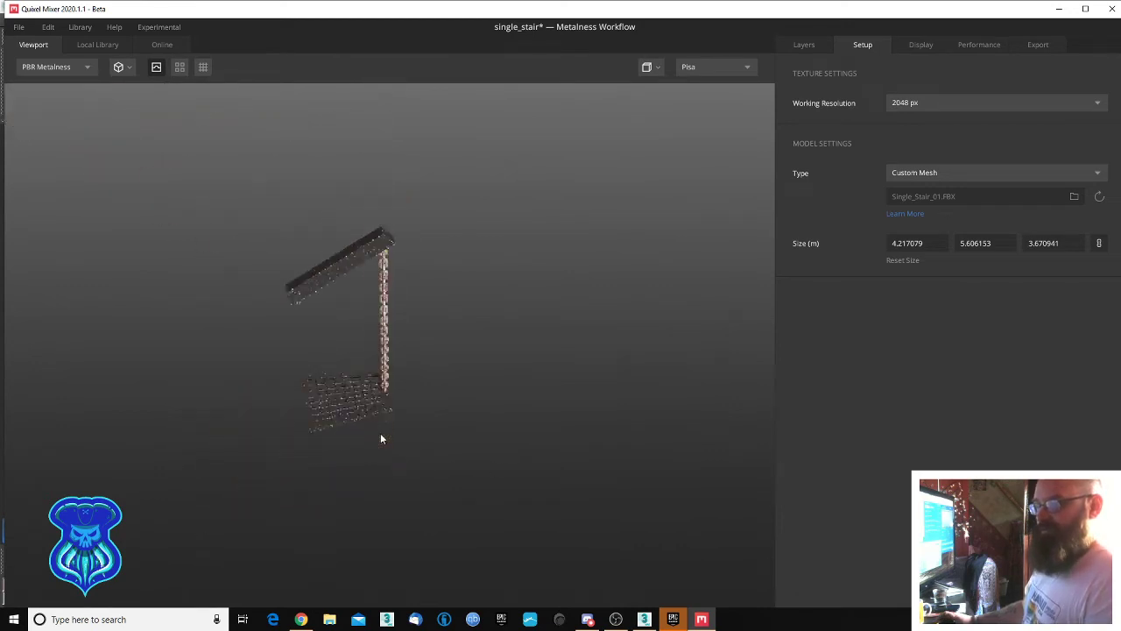
drag(406, 438, 432, 302)
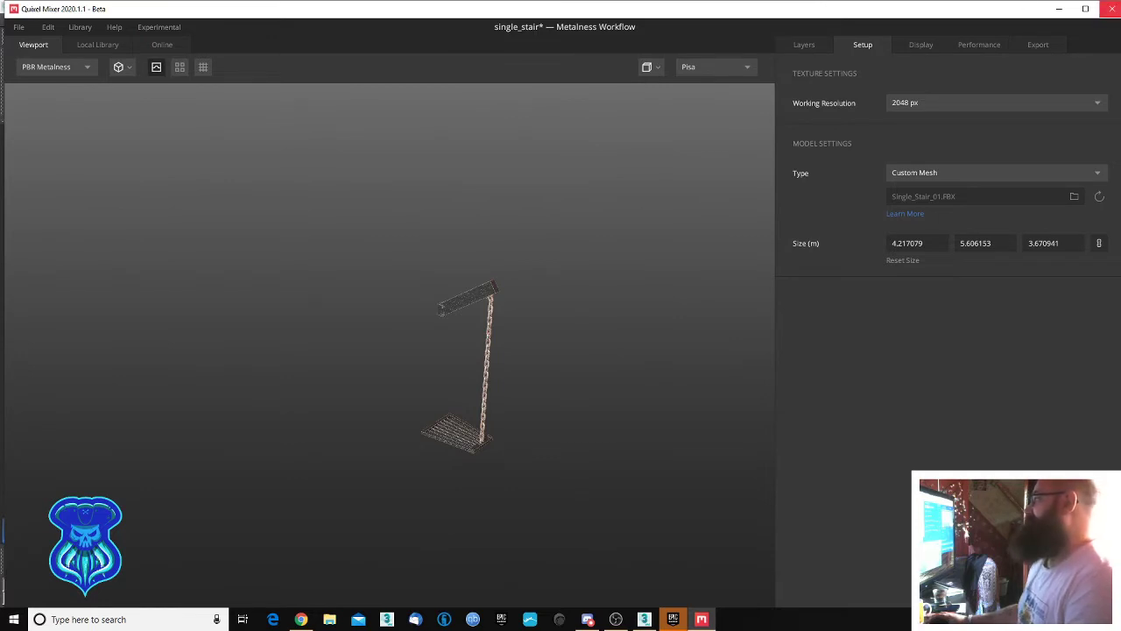
click(1112, 10)
click(649, 401)
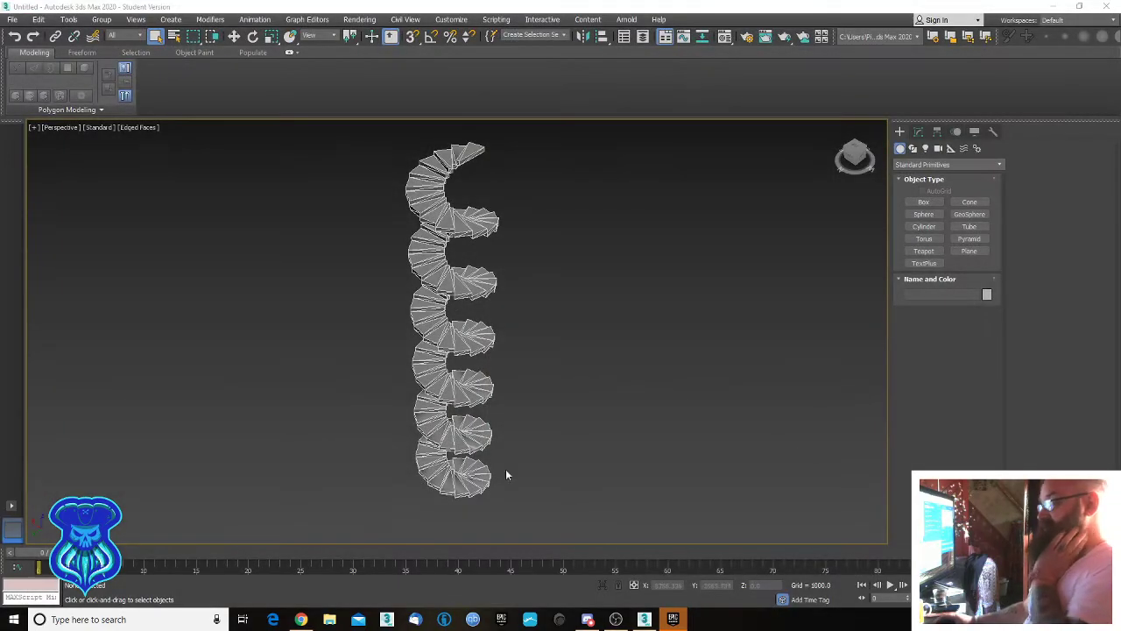
Examine the lowest steps of the spiral staircase up close in 3ds Max.
middle_drag(464, 448, 477, 407)
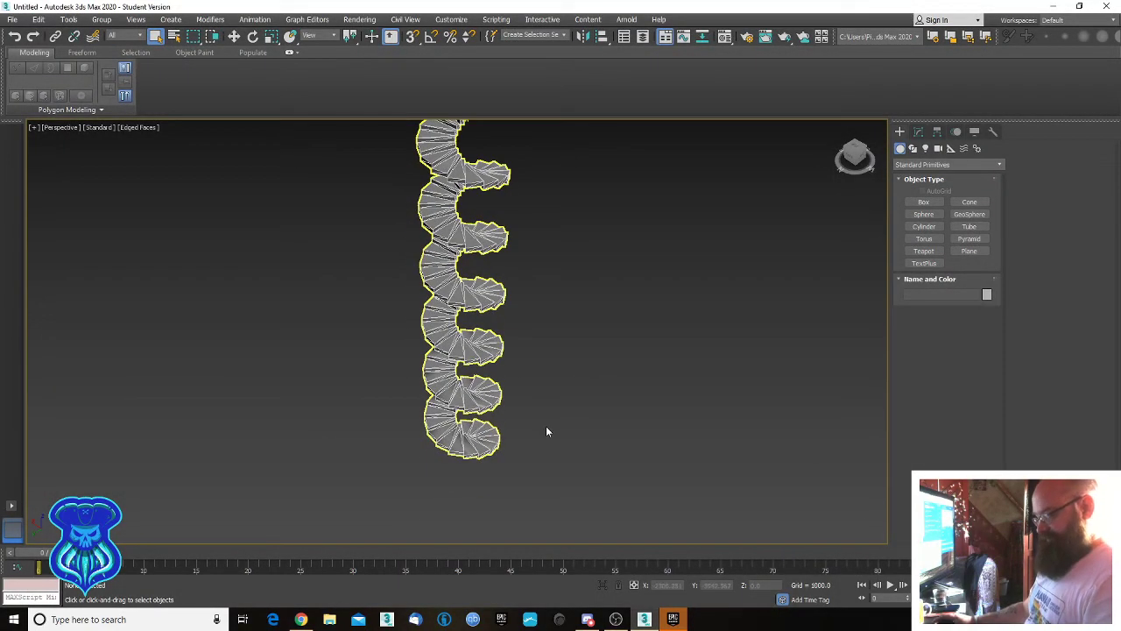
alt+middle_drag(545, 426, 269, 409)
scroll(459, 398, up, 5)
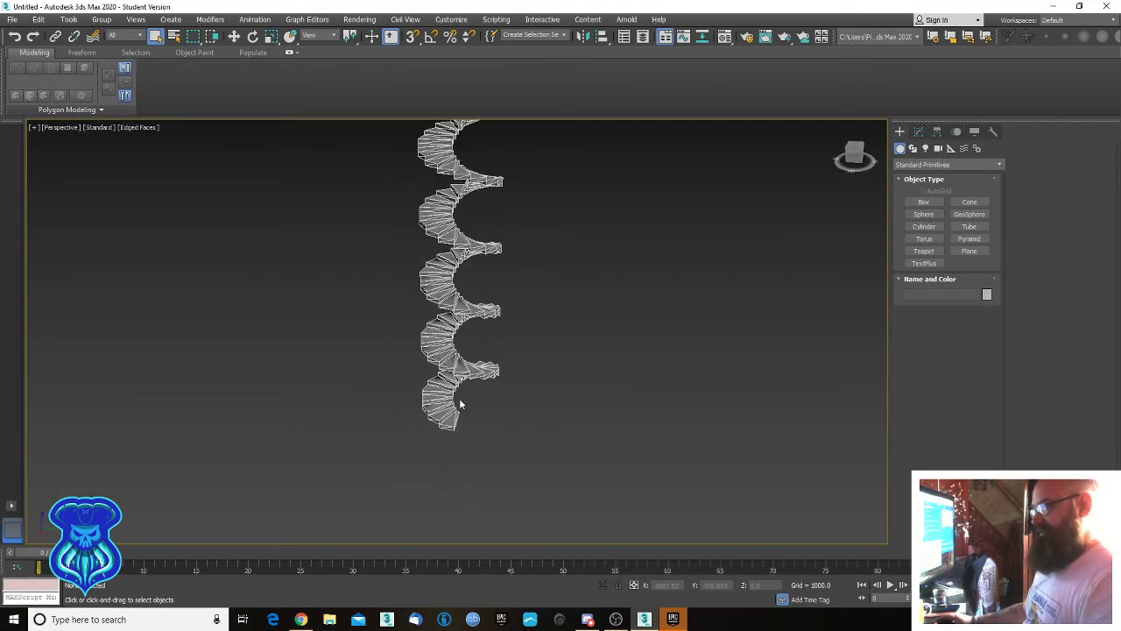
scroll(462, 434, up, 3)
alt+middle_drag(463, 434, 409, 445)
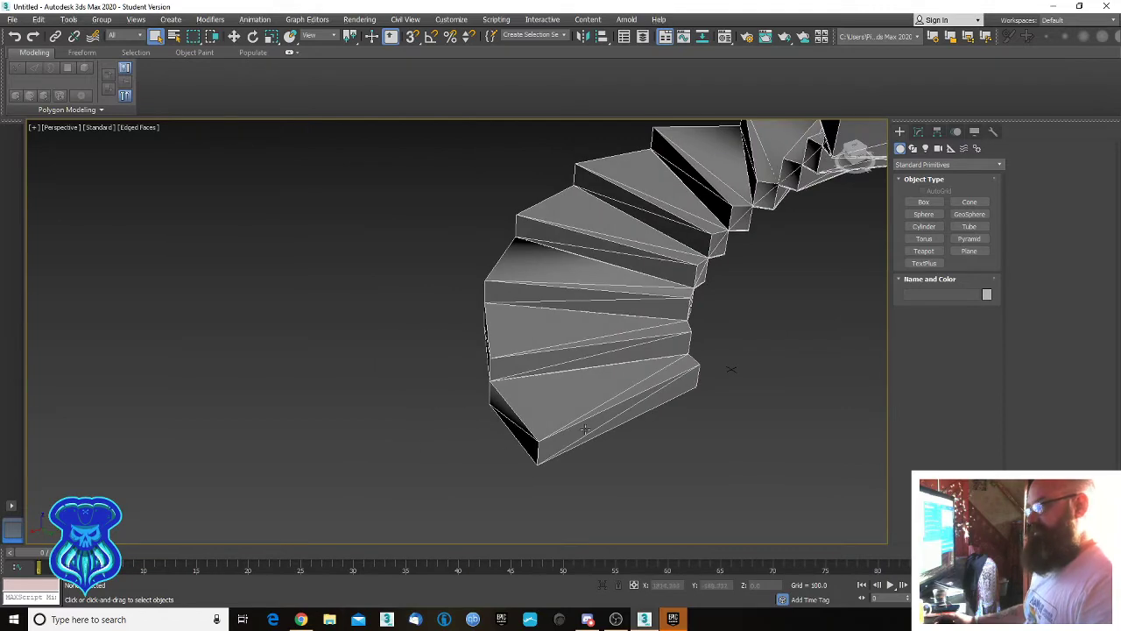
middle_drag(586, 429, 454, 429)
Select the spiral staircase mesh and convert it to an Editable Poly.
click(520, 382)
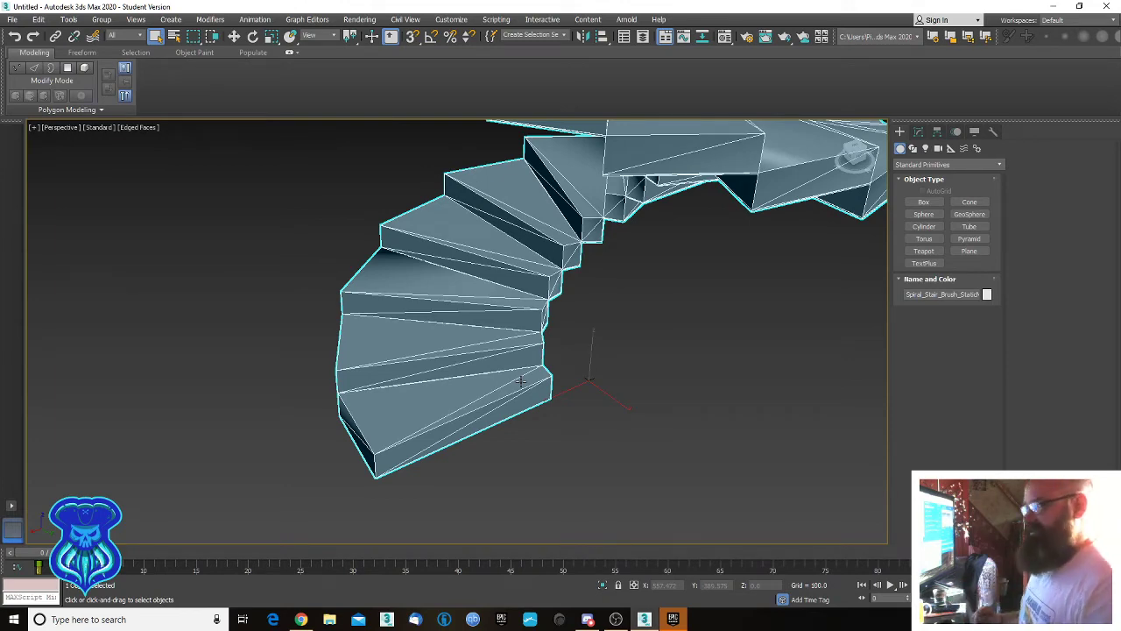
scroll(565, 425, up, 4)
scroll(589, 389, down, 6)
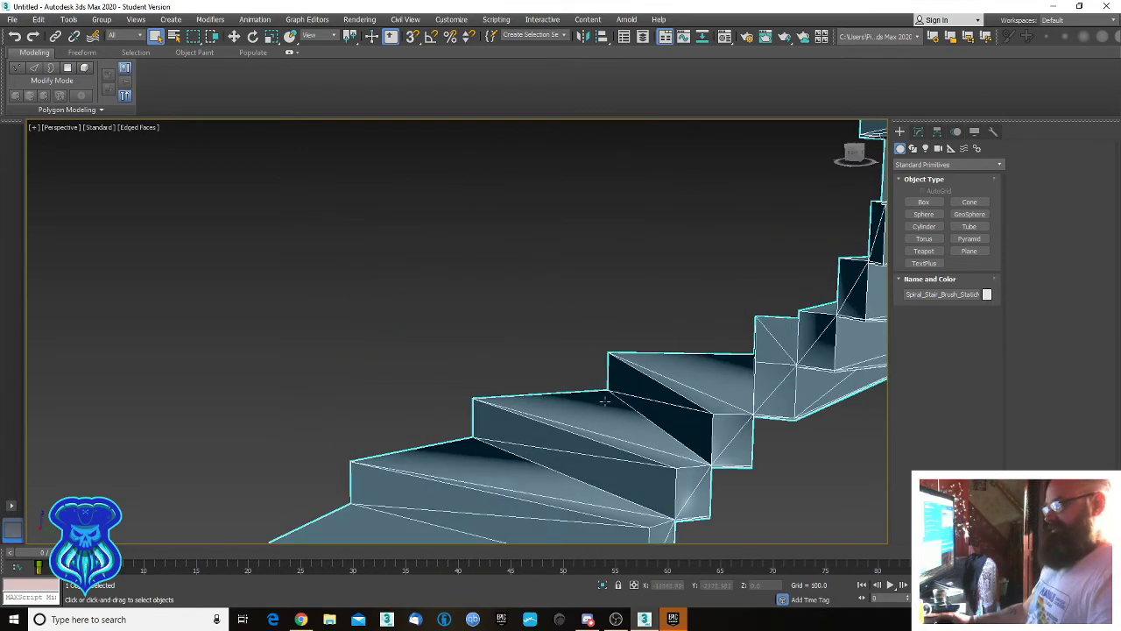
scroll(570, 387, up, 4)
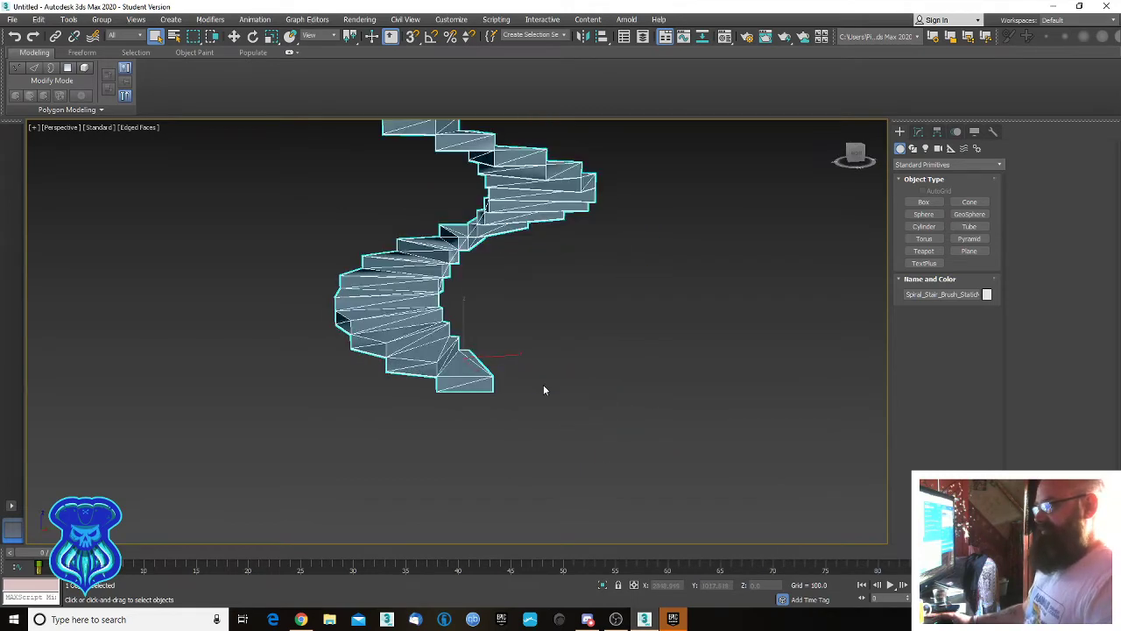
middle_drag(543, 383, 611, 377)
scroll(536, 376, up, 2)
scroll(536, 379, up, 3)
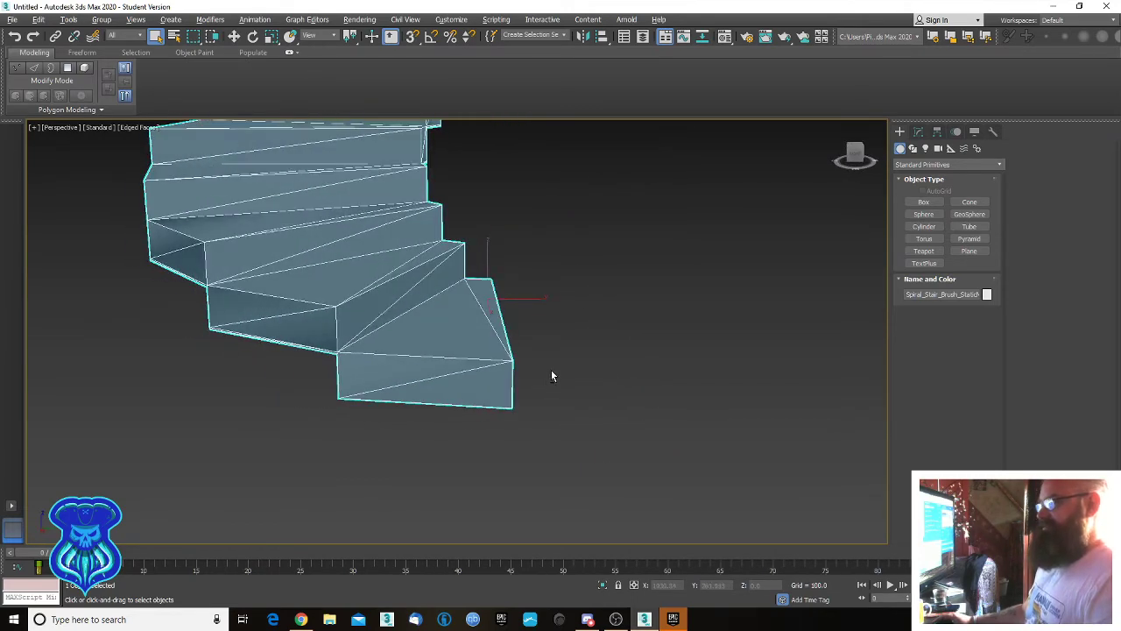
click(918, 131)
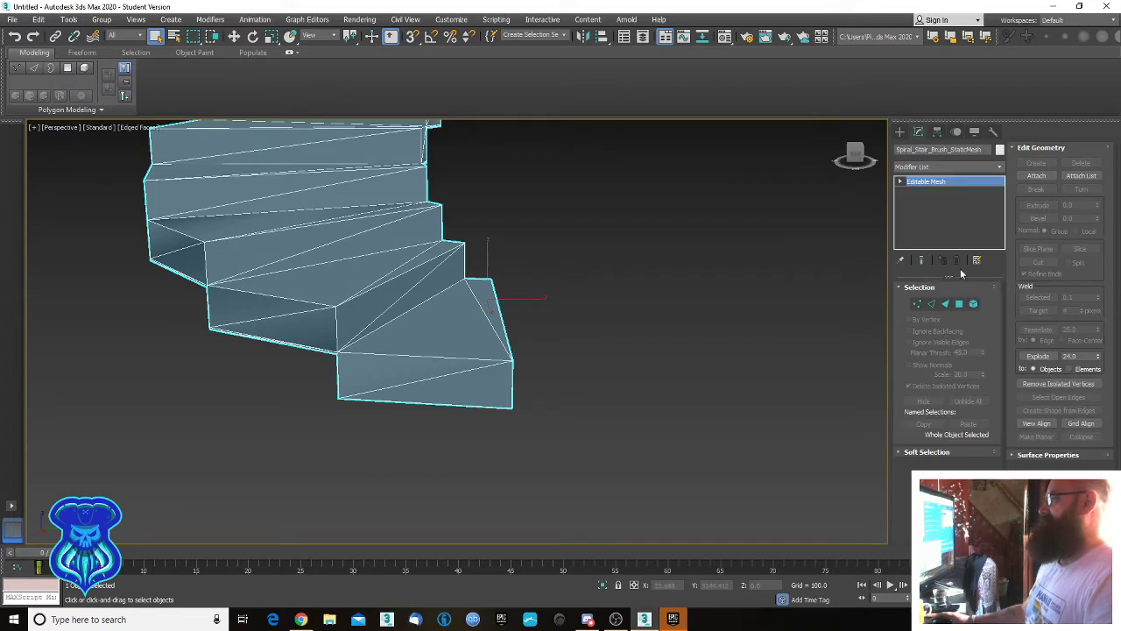
right_click(449, 340)
mouse_move(509, 464)
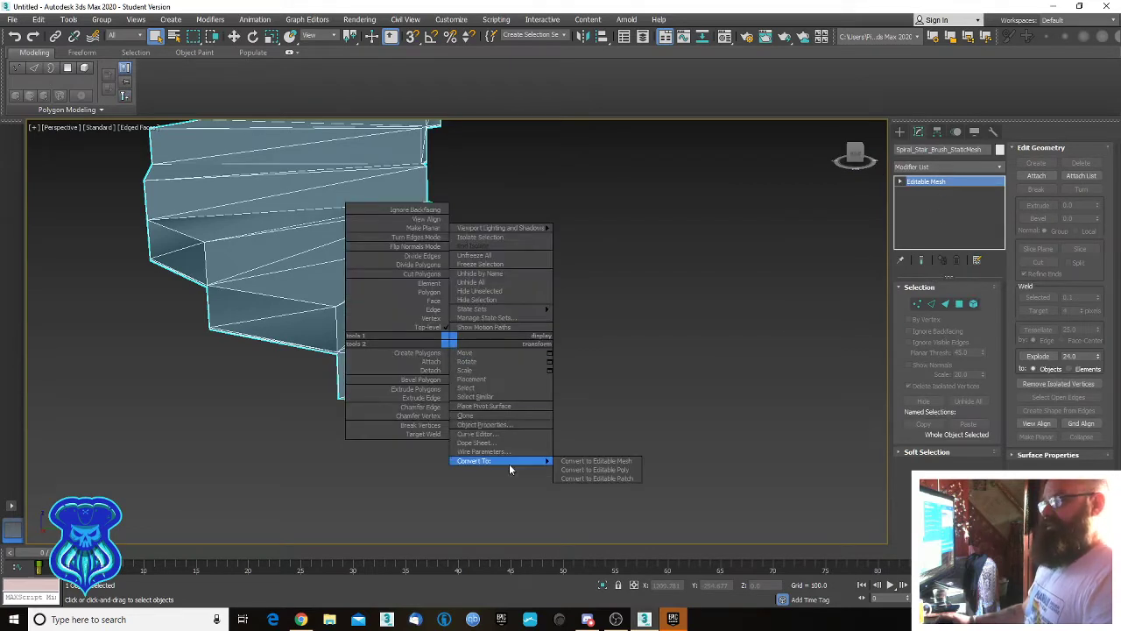
click(596, 470)
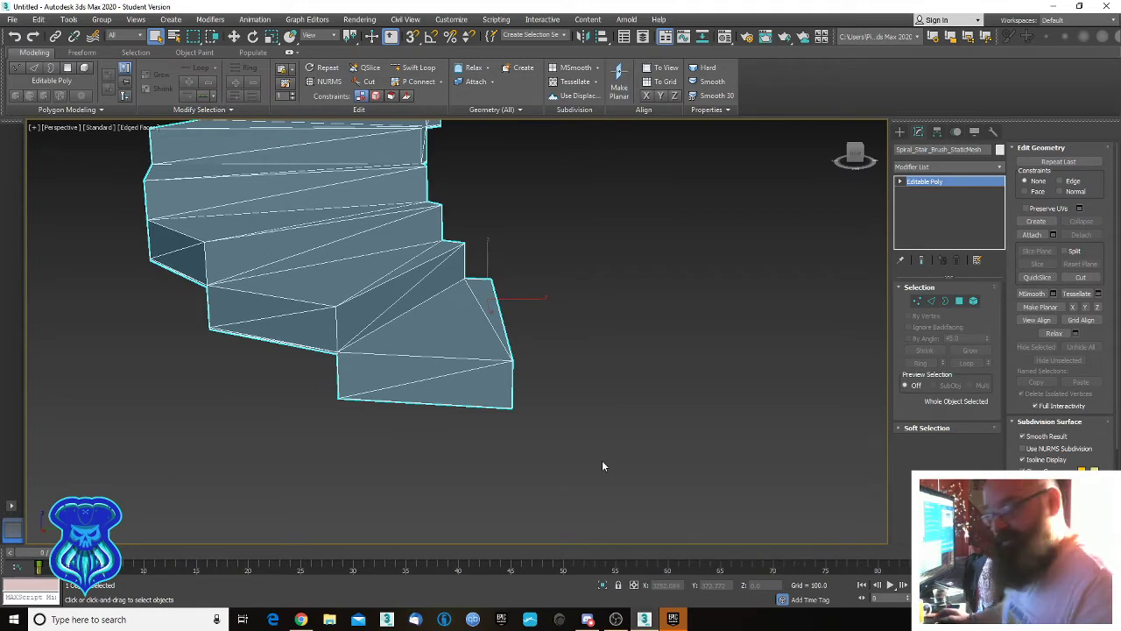
Isolate the lowest step by selecting all its polygons, inverting the selection and deleting the rest of the staircase.
click(959, 301)
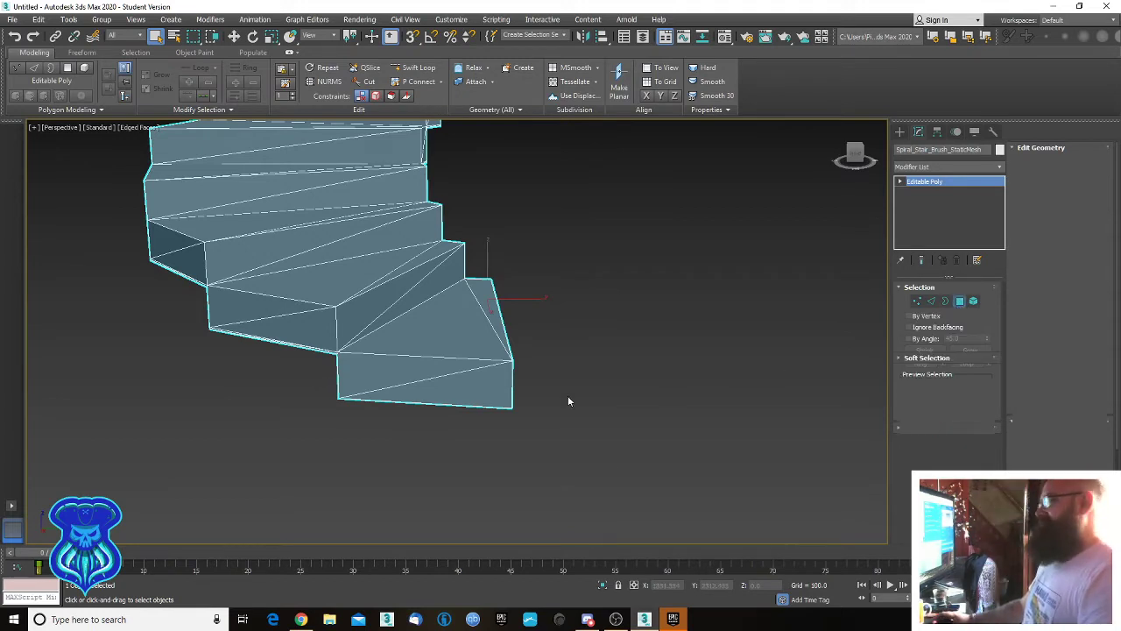
drag(480, 264, 587, 483)
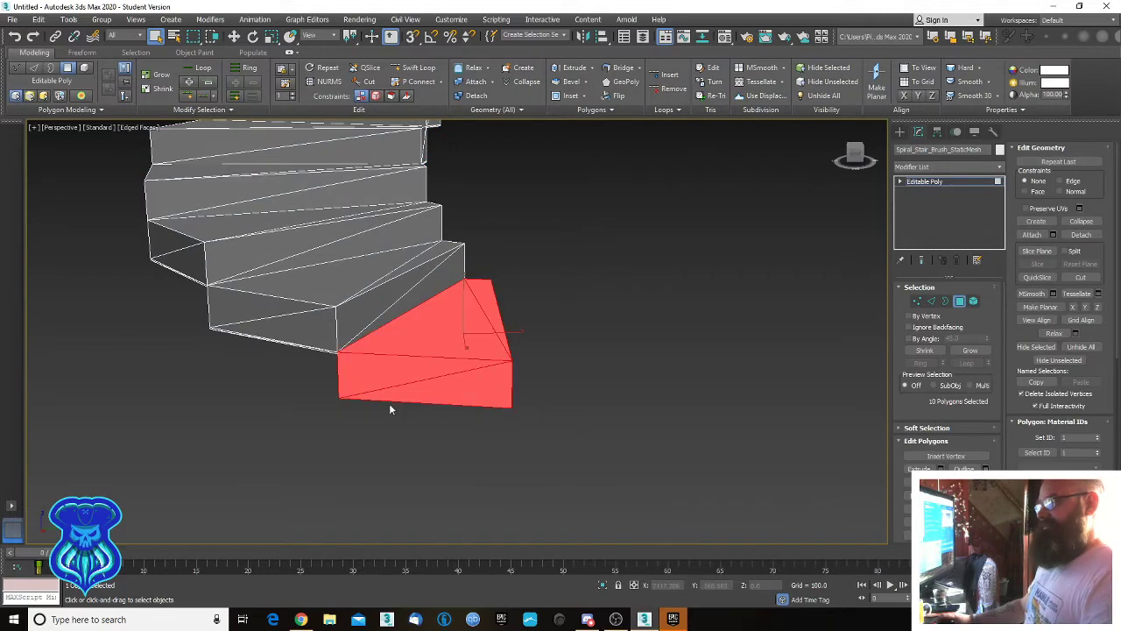
alt+middle_drag(388, 403, 413, 404)
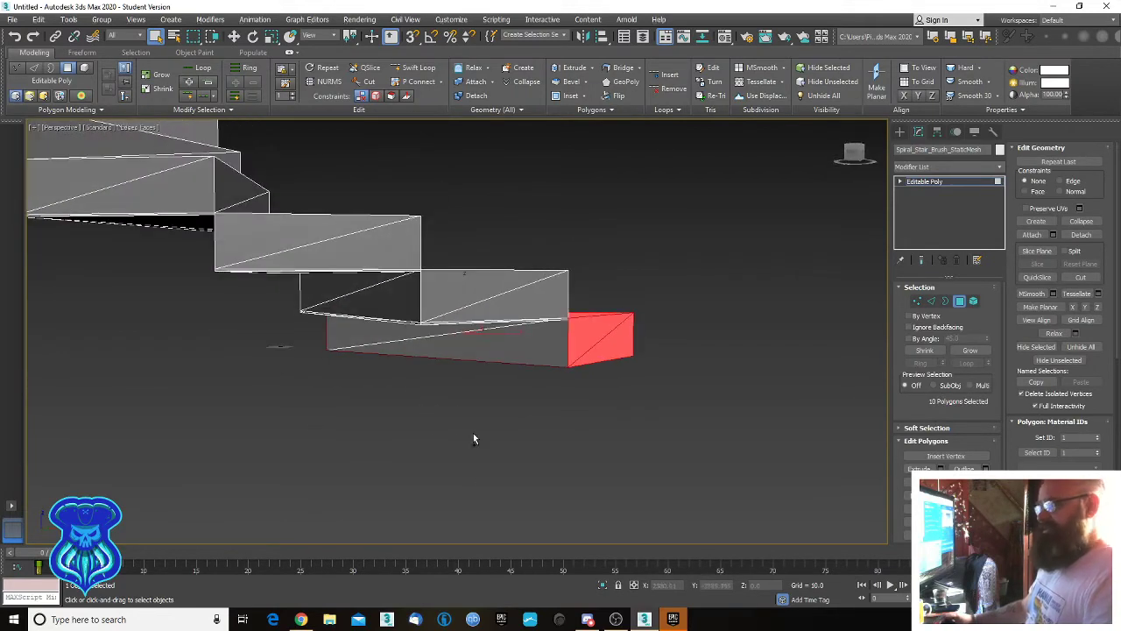
ctrl+drag(318, 358, 317, 349)
alt+middle_drag(577, 407, 408, 444)
mouse_move(633, 388)
alt+middle_down()
mouse_move(593, 400)
mouse_move(637, 395)
alt+middle_up()
key(ctrl+i)
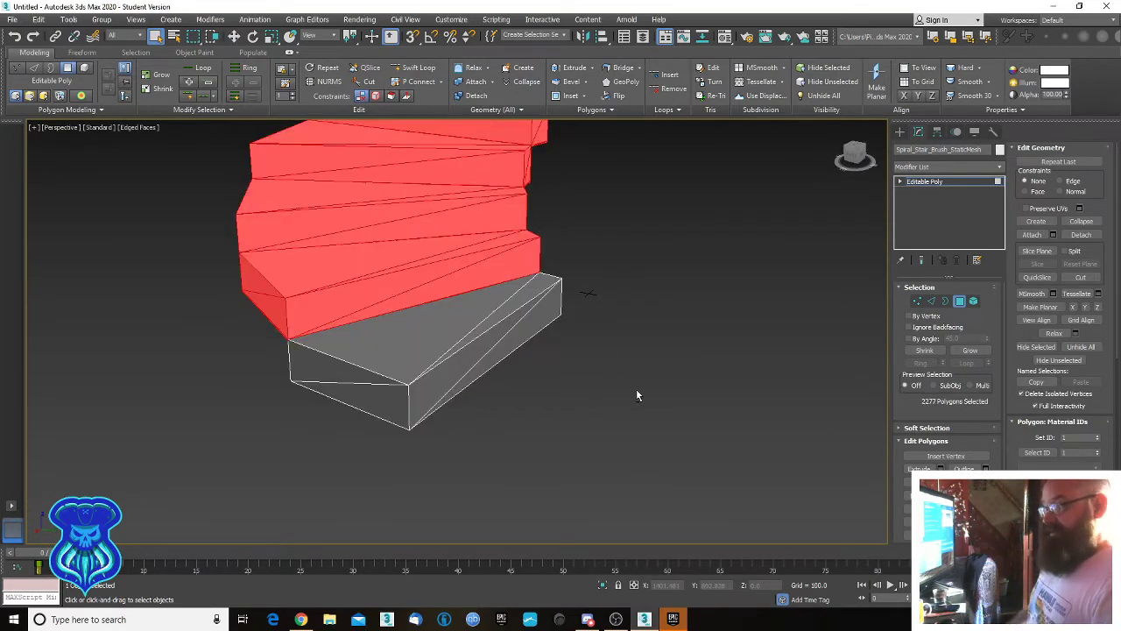
key(Delete)
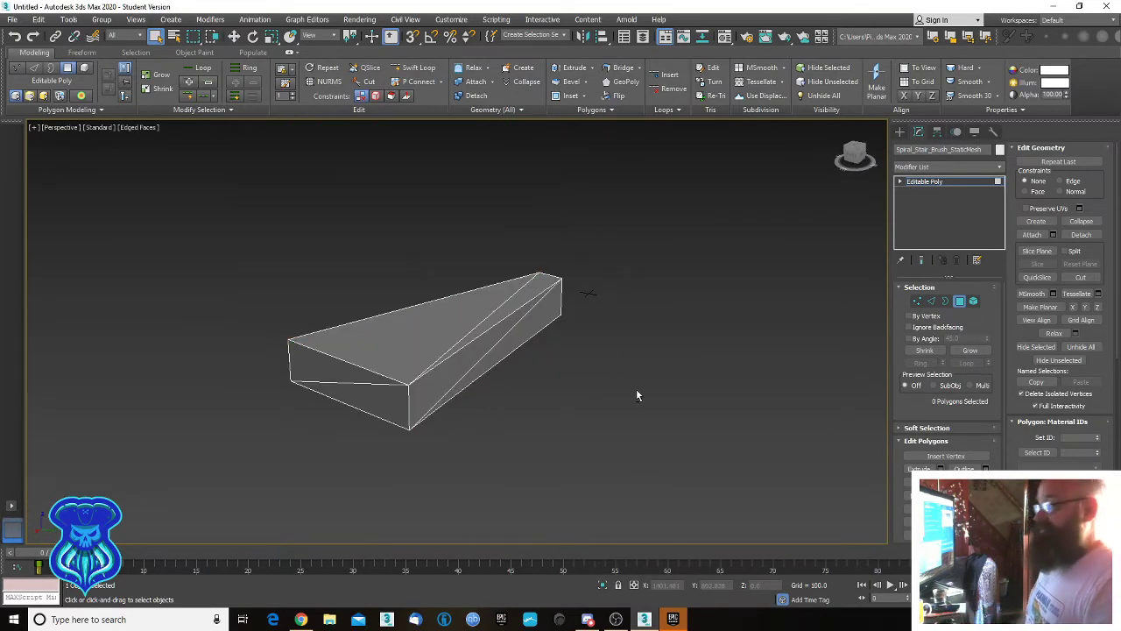
Remove the six diagonal edges from the faces of the remaining step and leave edge editing.
alt+middle_drag(678, 353, 675, 412)
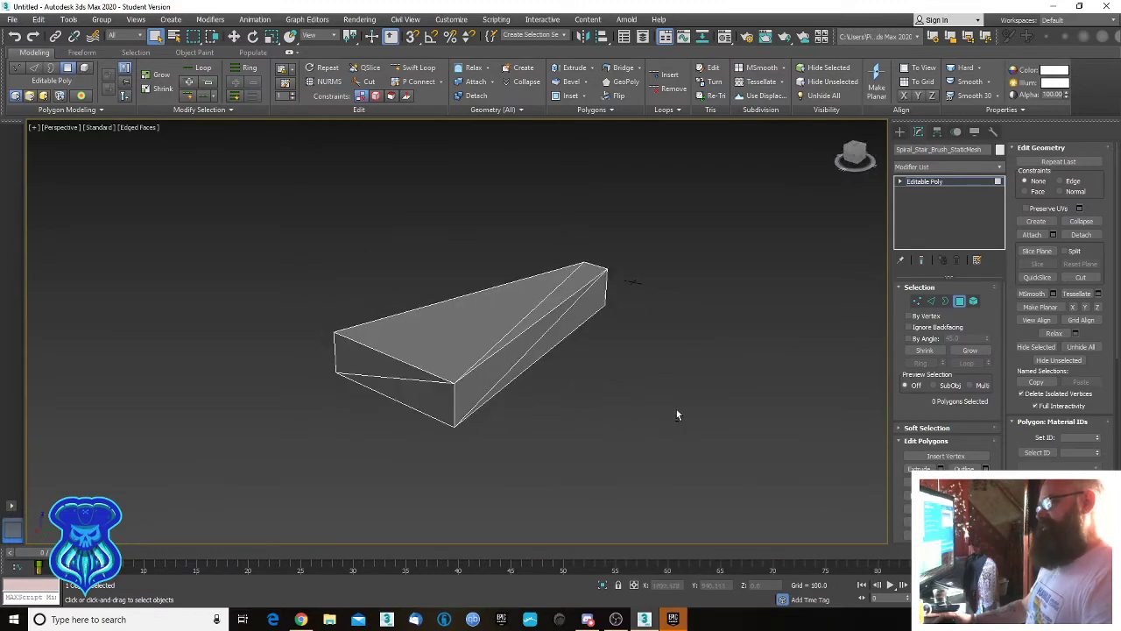
click(931, 300)
alt+middle_drag(712, 354, 665, 359)
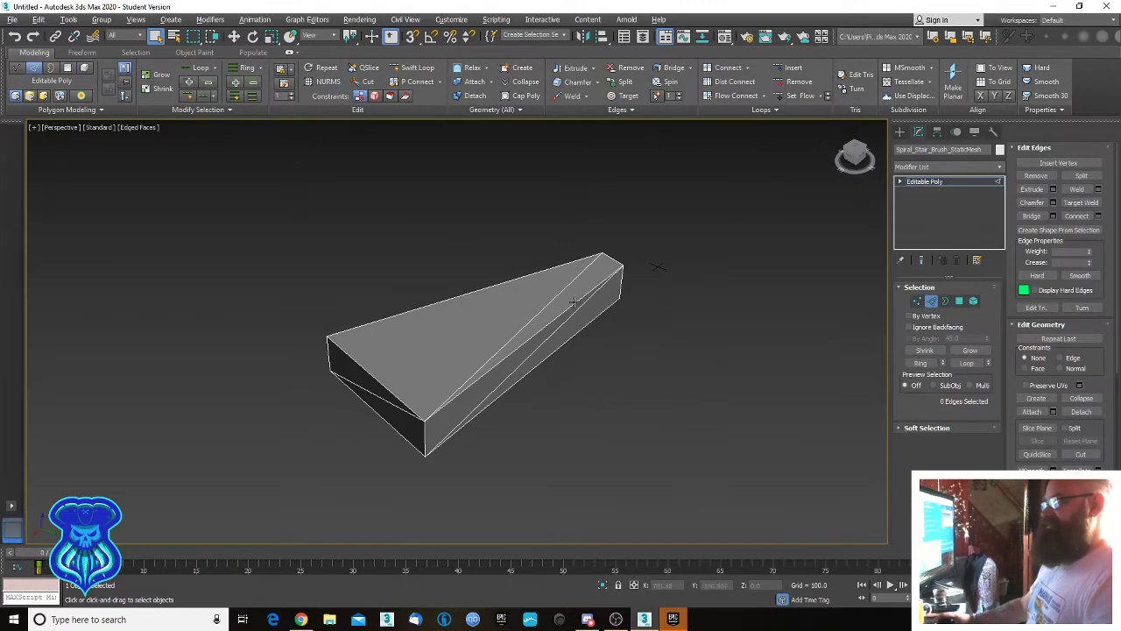
click(557, 297)
alt+middle_drag(591, 350, 593, 343)
ctrl+click(559, 346)
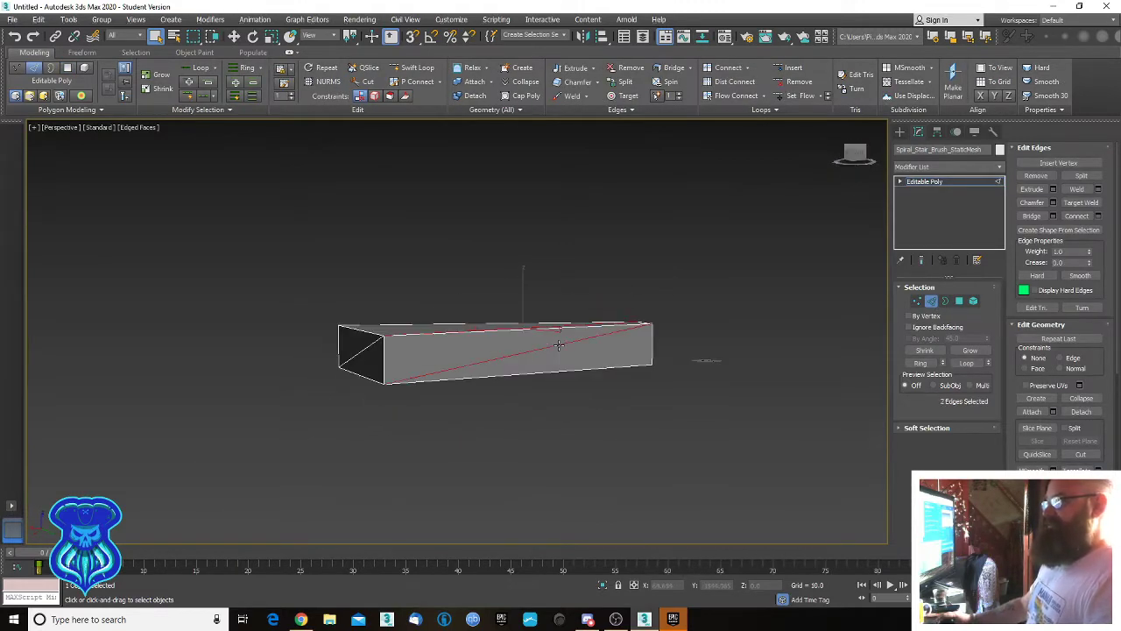
alt+middle_drag(386, 364, 544, 411)
ctrl+click(454, 355)
ctrl+click(481, 360)
ctrl+click(471, 349)
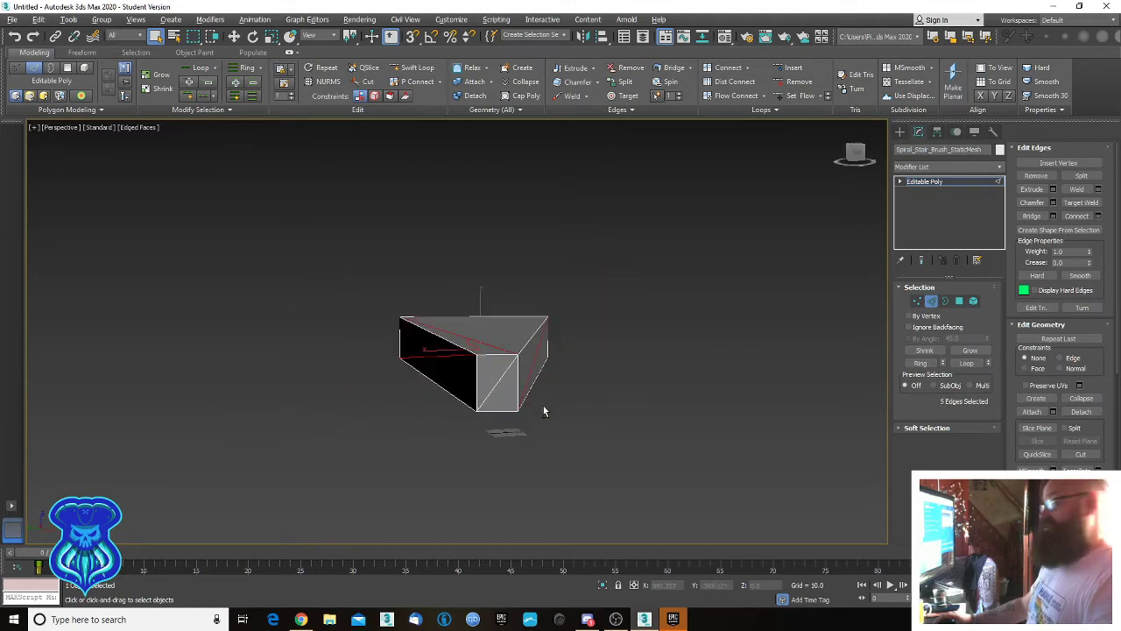
ctrl+click(499, 382)
key(ctrl+d)
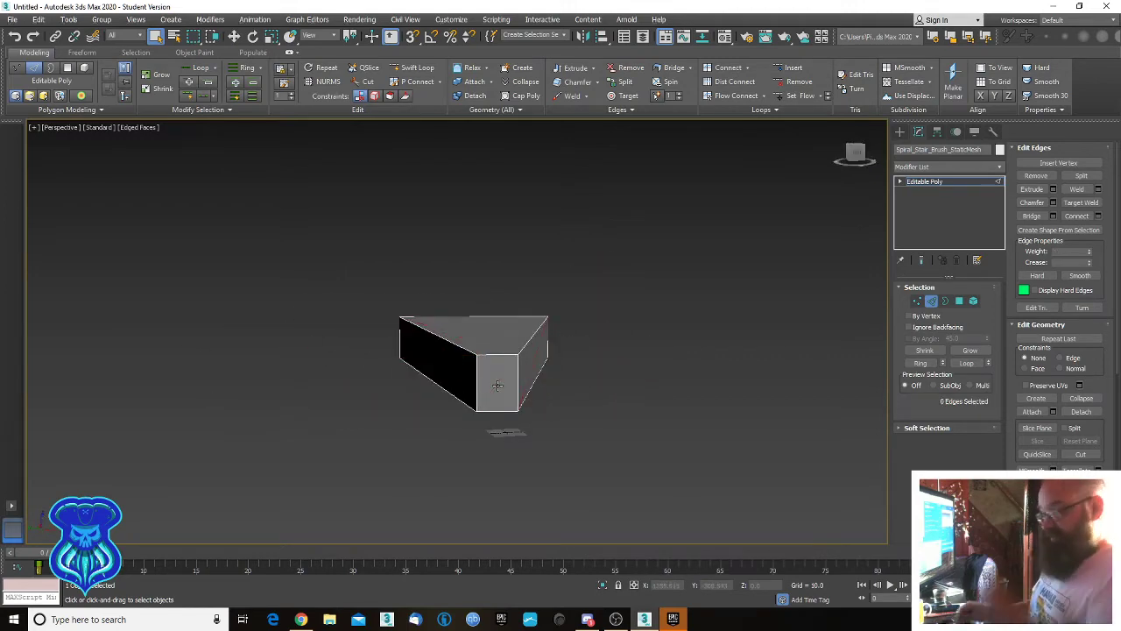
alt+middle_drag(614, 386, 457, 403)
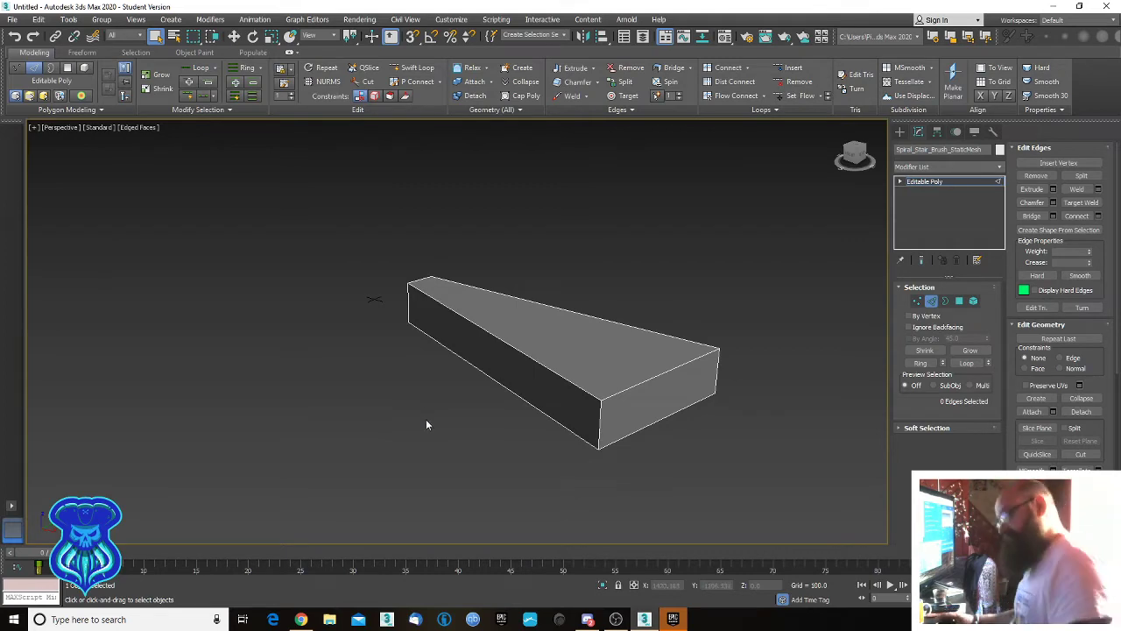
alt+middle_drag(425, 423, 516, 407)
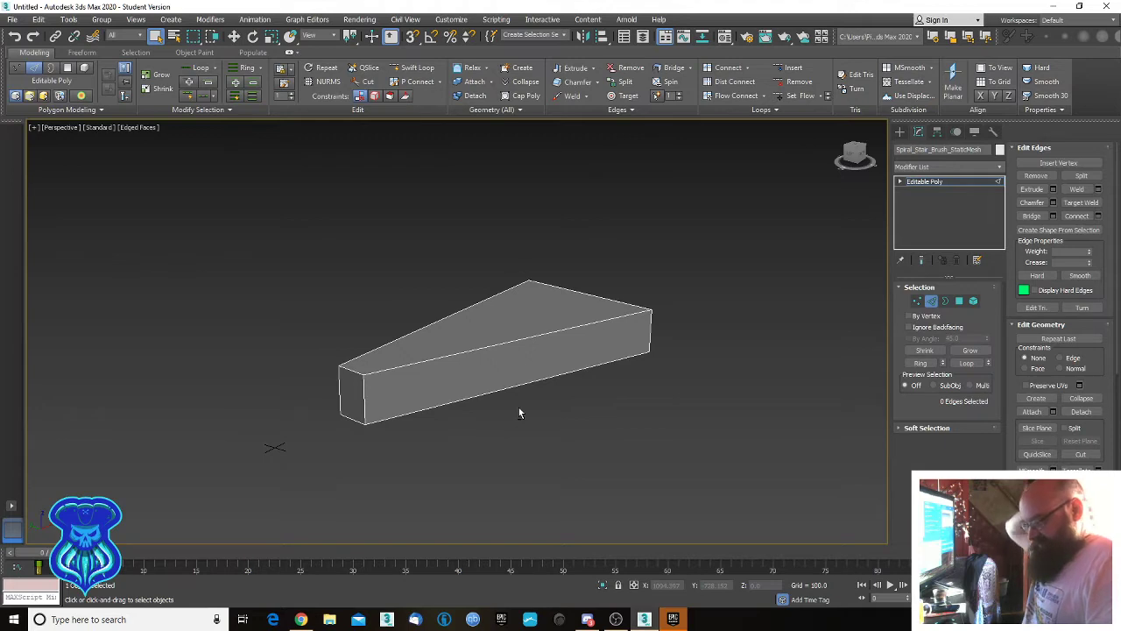
mouse_move(518, 411)
middle_down()
mouse_move(508, 408)
mouse_move(549, 348)
mouse_move(488, 370)
mouse_move(610, 409)
middle_up()
click(931, 300)
Set the uniform scale of the isolated stair step to 100.
key(w)
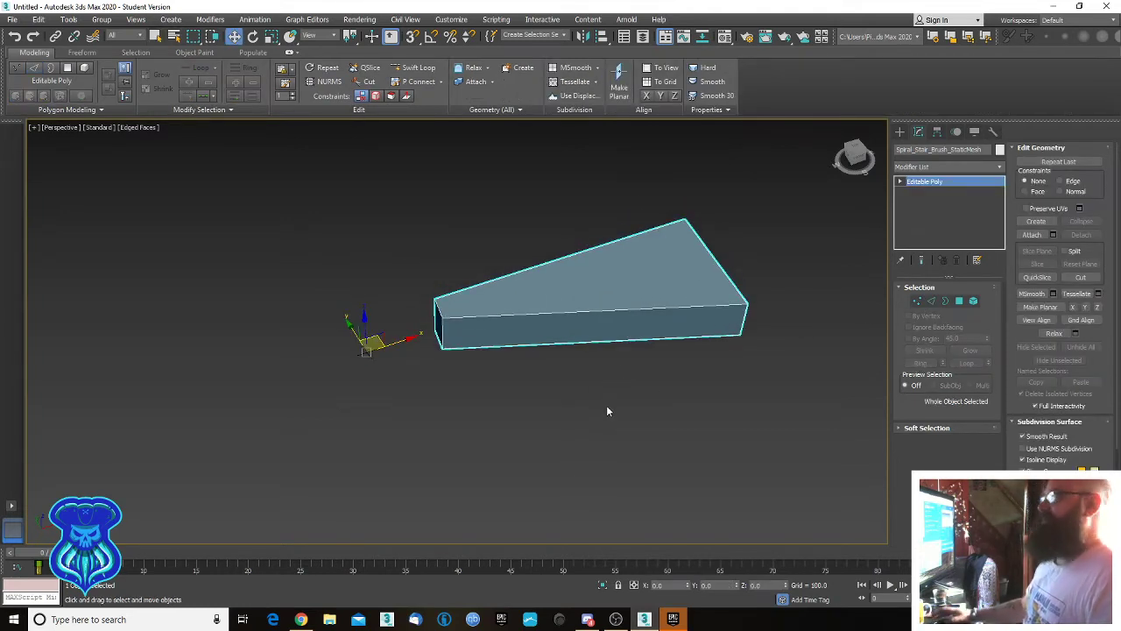
key(r)
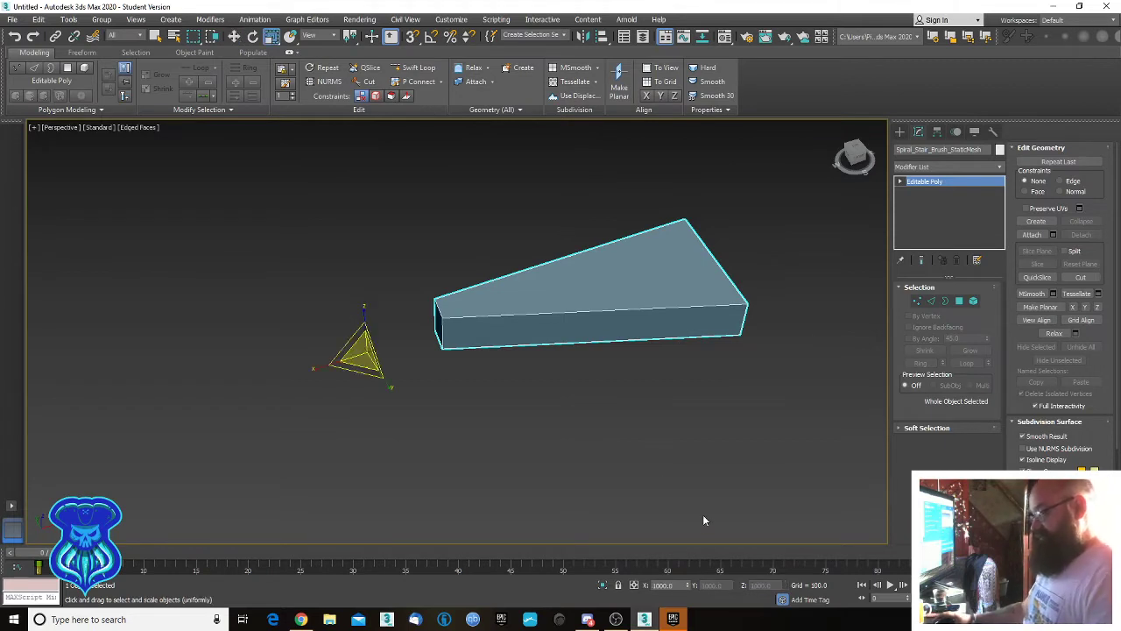
double_click(669, 585)
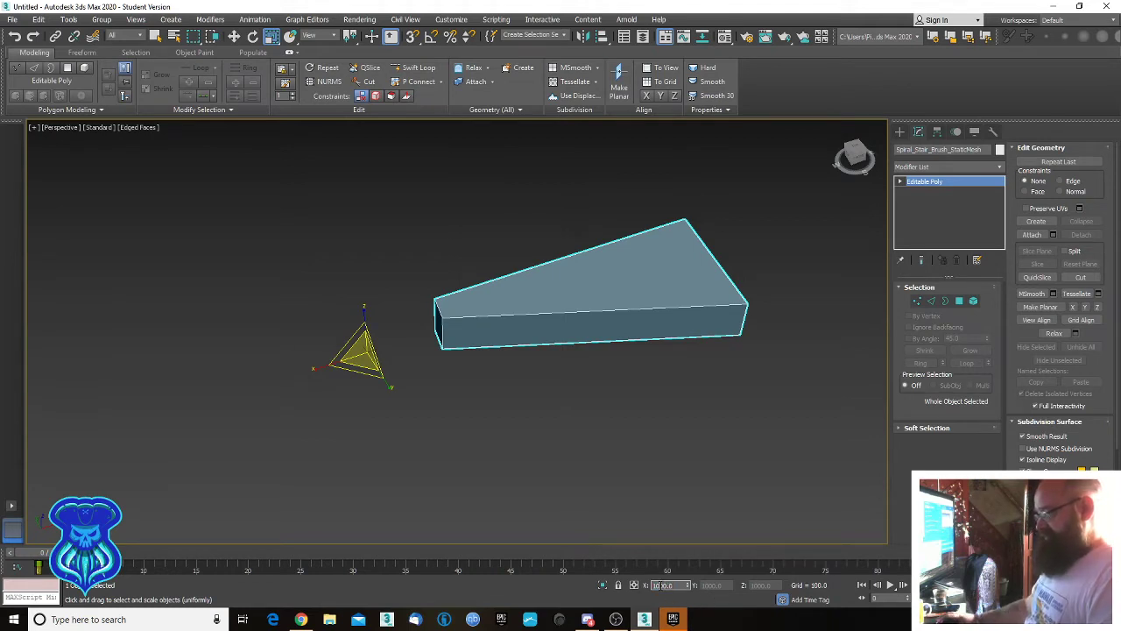
key(Return)
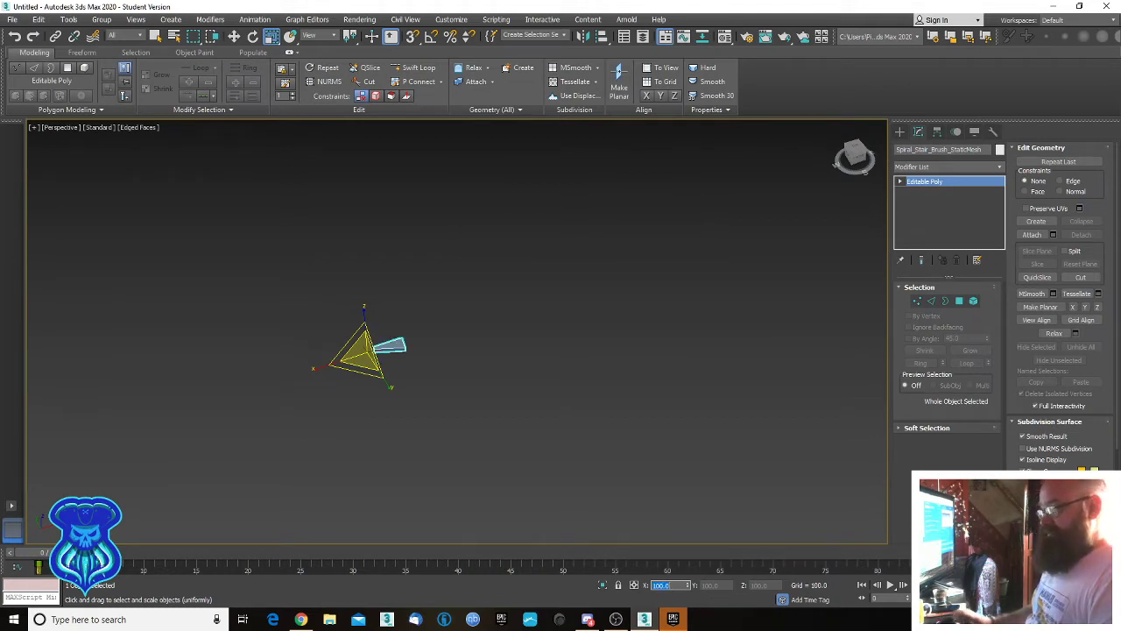
middle_drag(423, 413, 469, 427)
key(z)
middle_drag(354, 398, 599, 400)
scroll(602, 399, down, 4)
alt+middle_drag(488, 455, 546, 405)
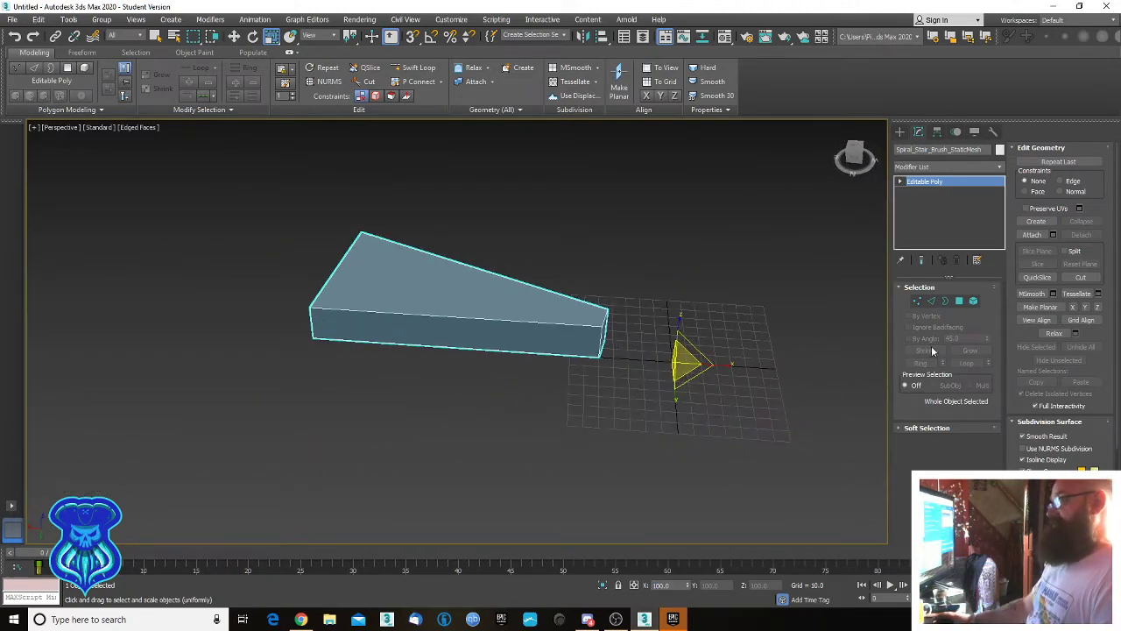
click(959, 300)
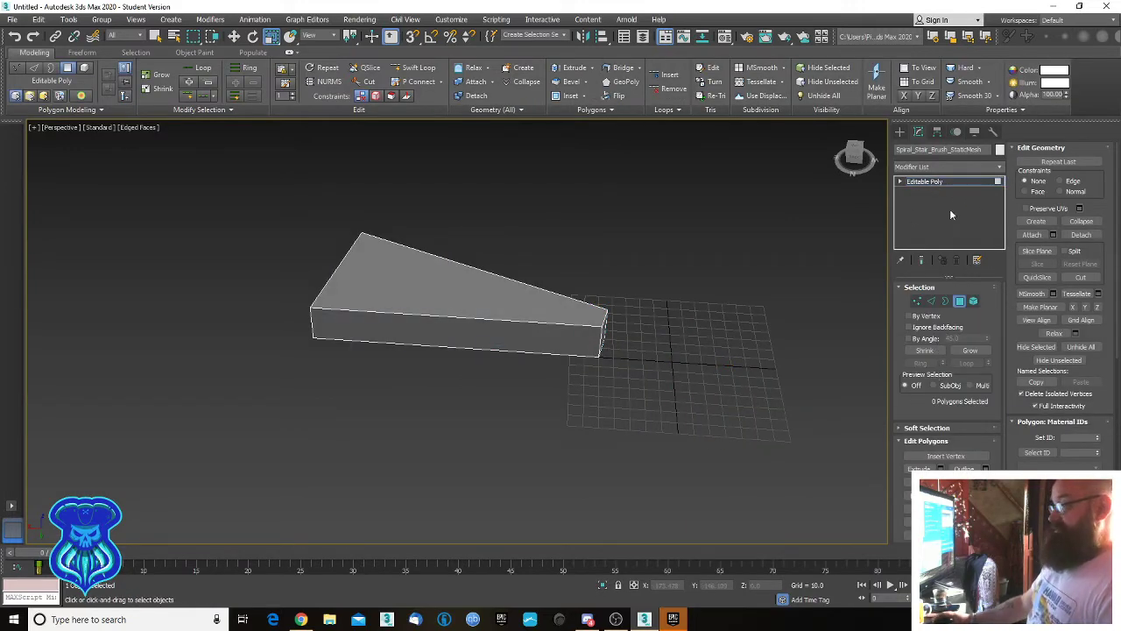
click(899, 134)
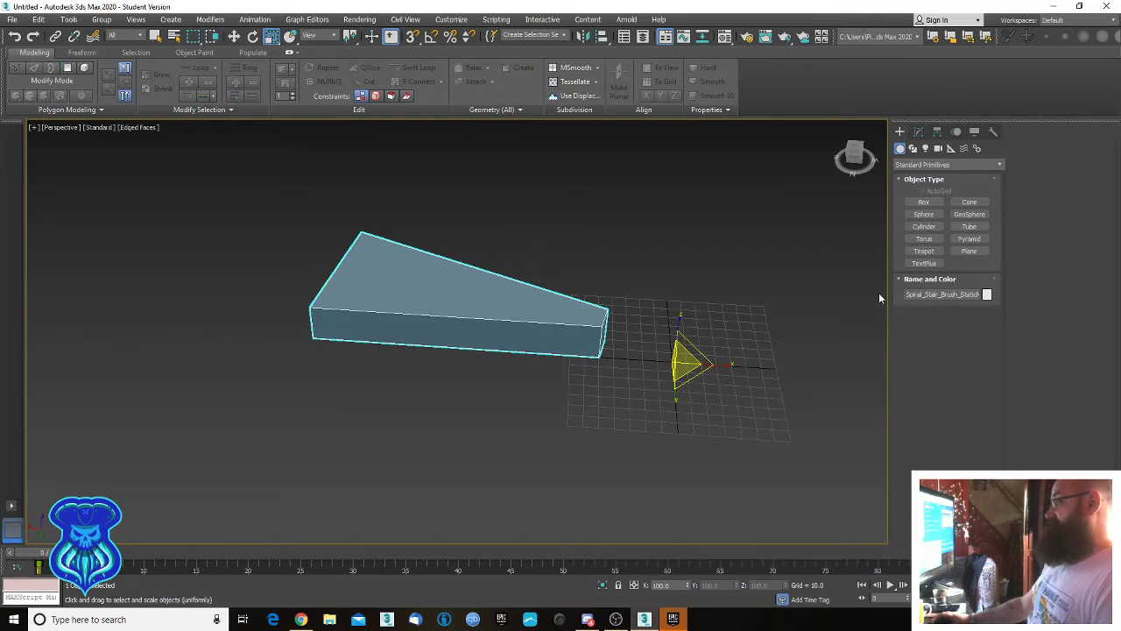
click(923, 202)
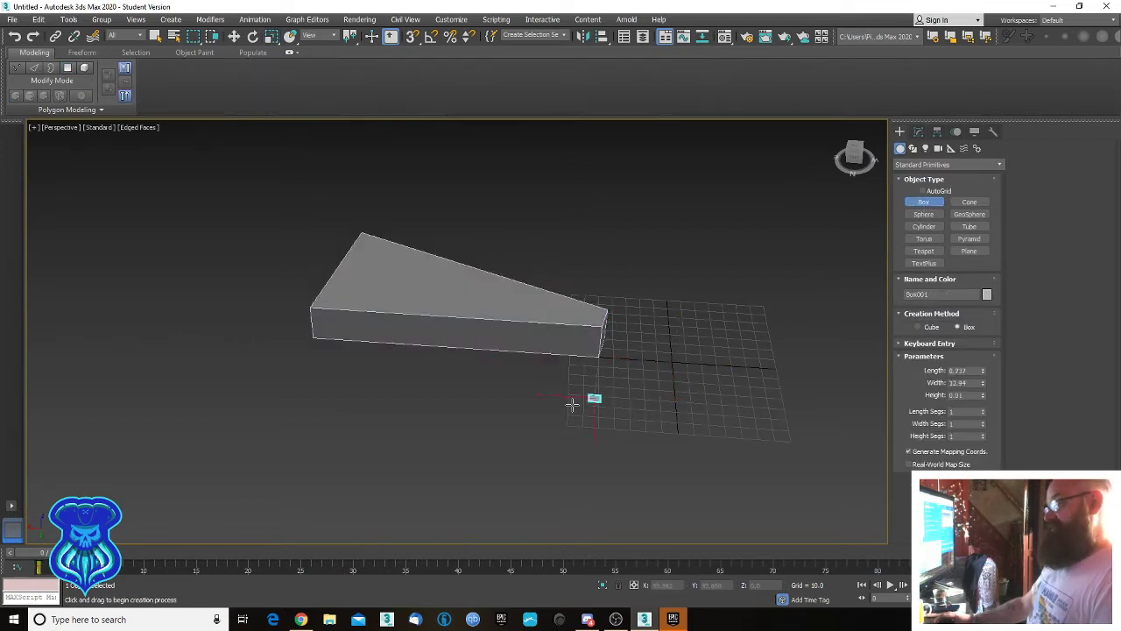
drag(571, 404, 304, 380)
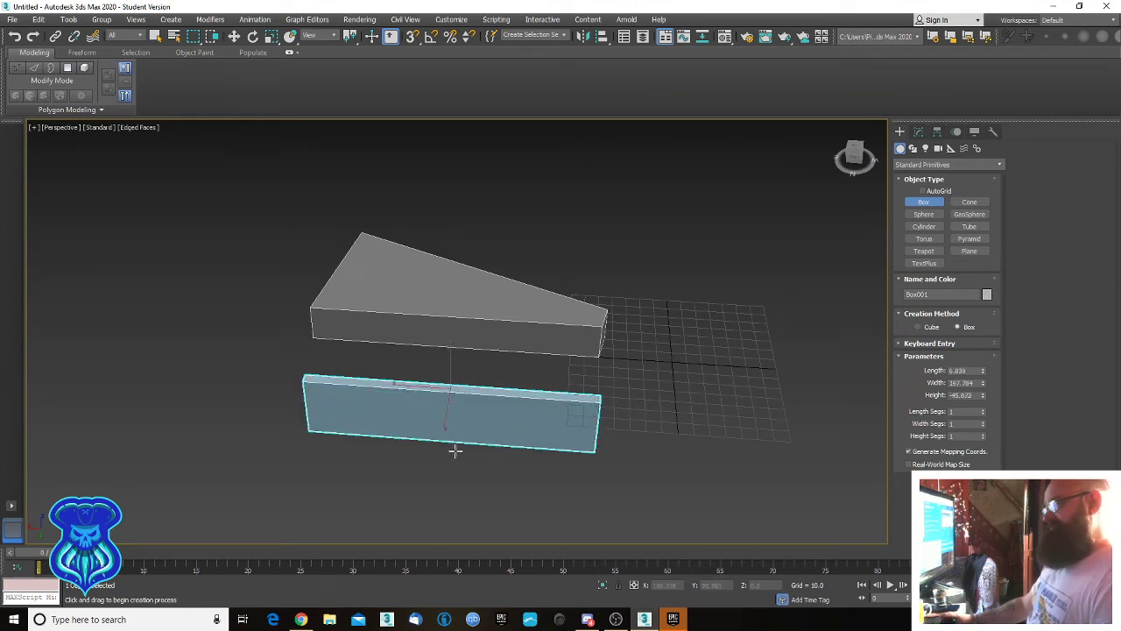
click(603, 409)
key(r)
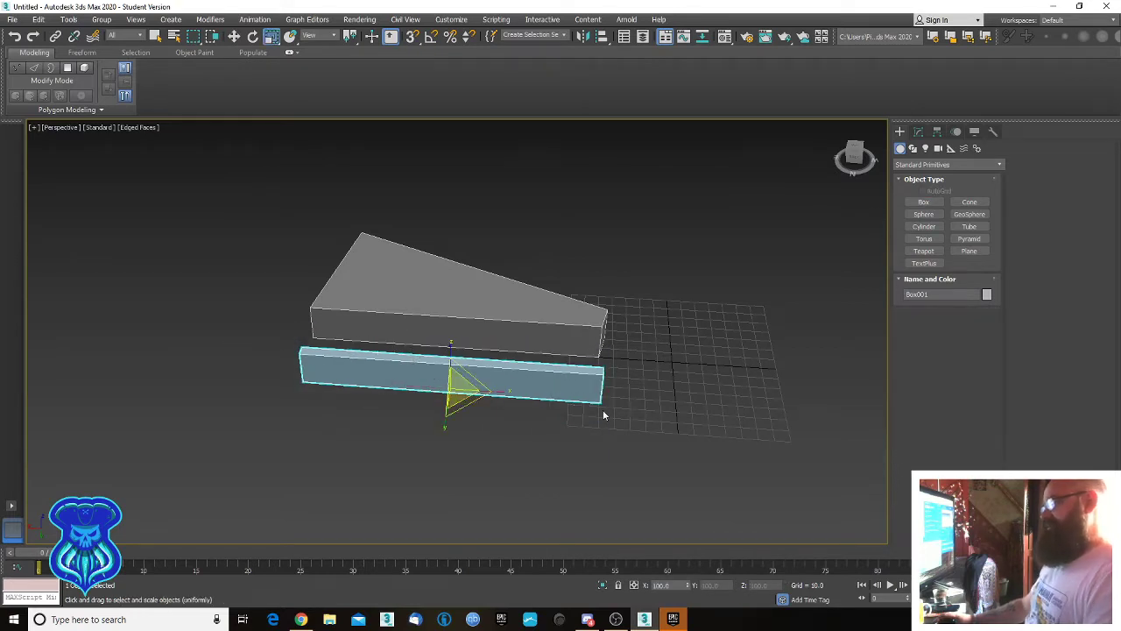
alt+middle_drag(620, 417, 650, 395)
key(Delete)
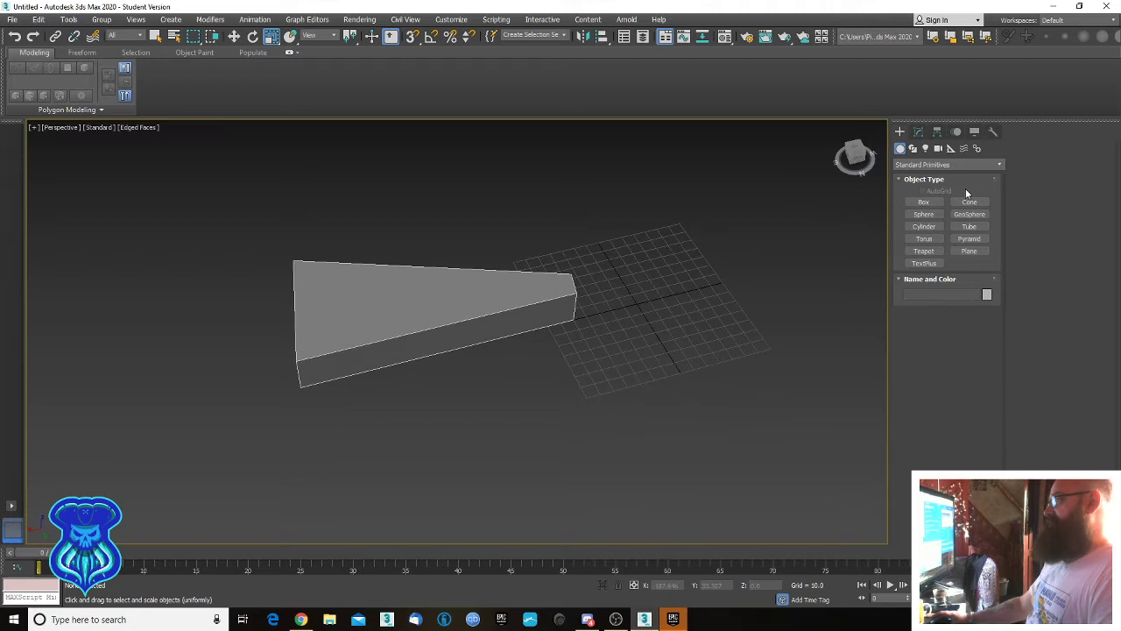
Create a cylinder around the grid centre beside the step's narrow end, about 42.5 in radius and 36 in height.
click(917, 226)
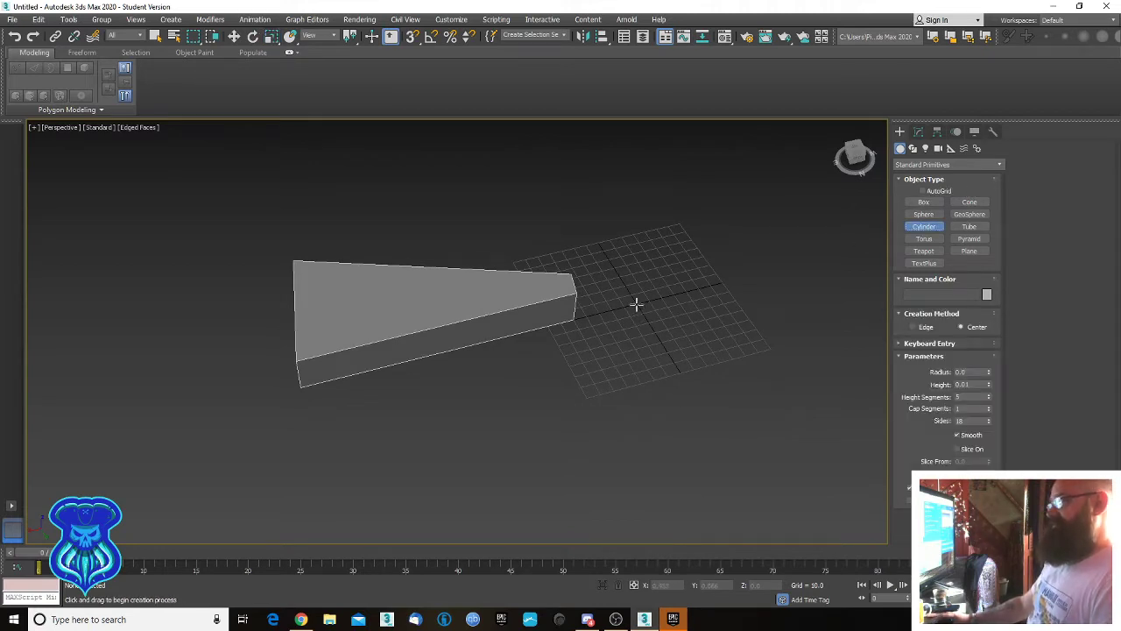
drag(636, 303, 646, 348)
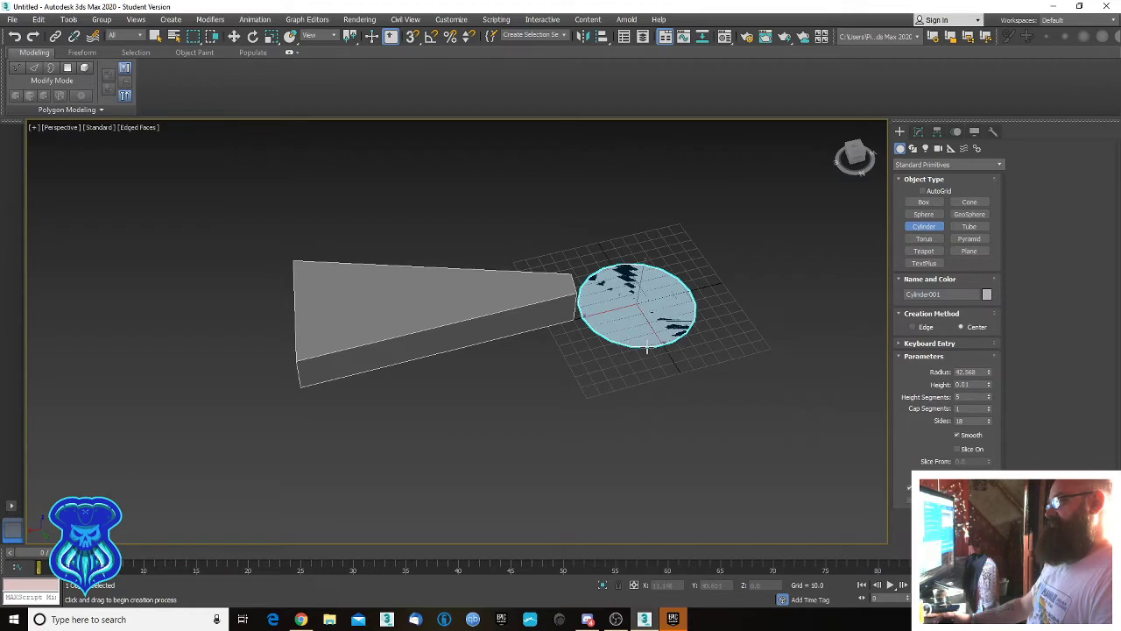
click(658, 296)
key(w)
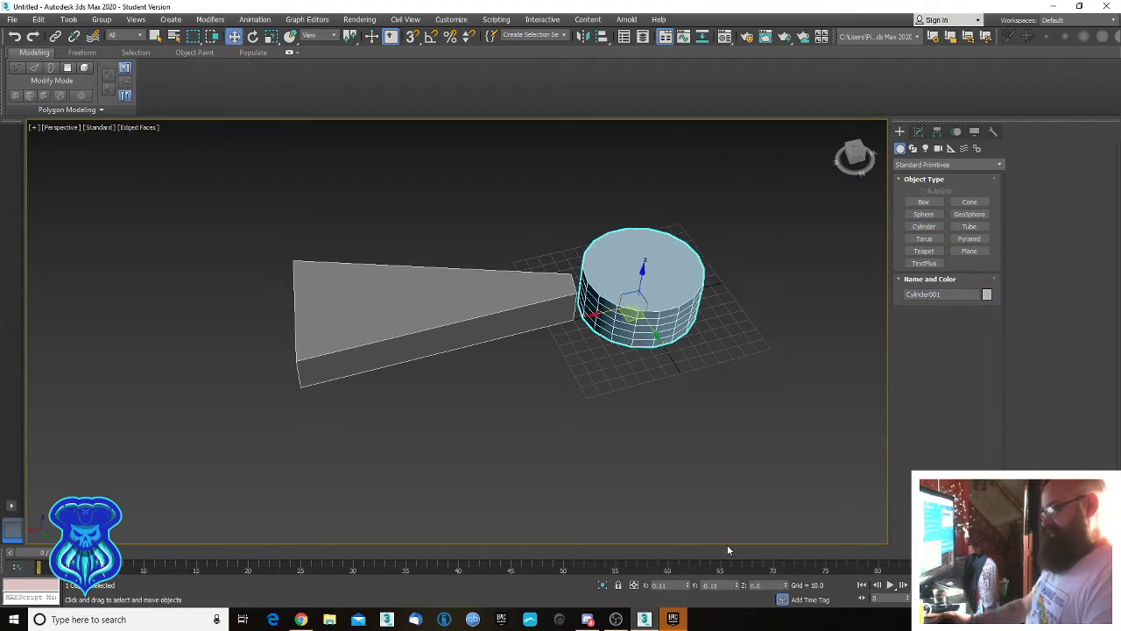
Position the cylinder exactly at the world origin, with X, Y and Z at 0.
double_click(661, 584)
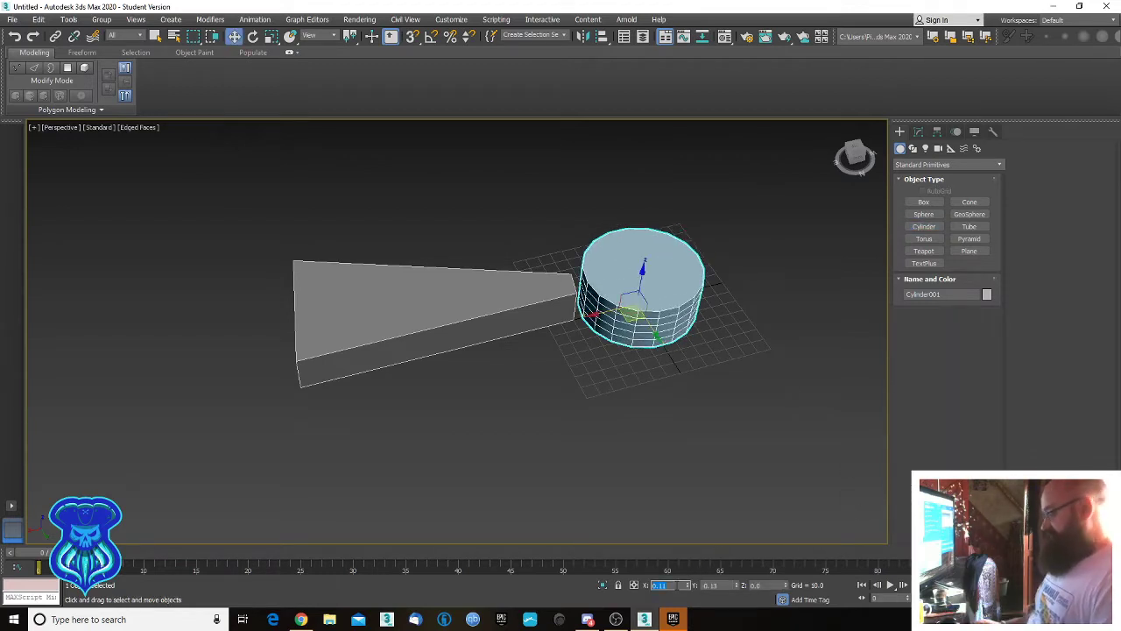
text(0)
key(Tab)
text(0)
key(Tab)
key(Return)
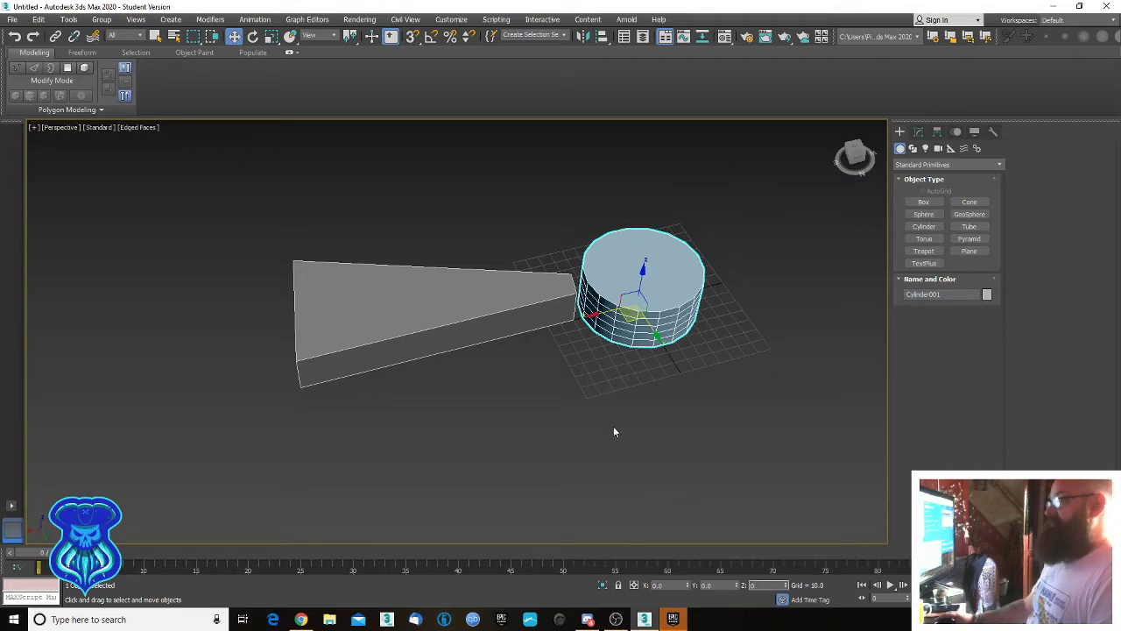
Set the cylinder's height to 50.
alt+middle_drag(616, 423, 585, 426)
middle_drag(675, 373, 673, 409)
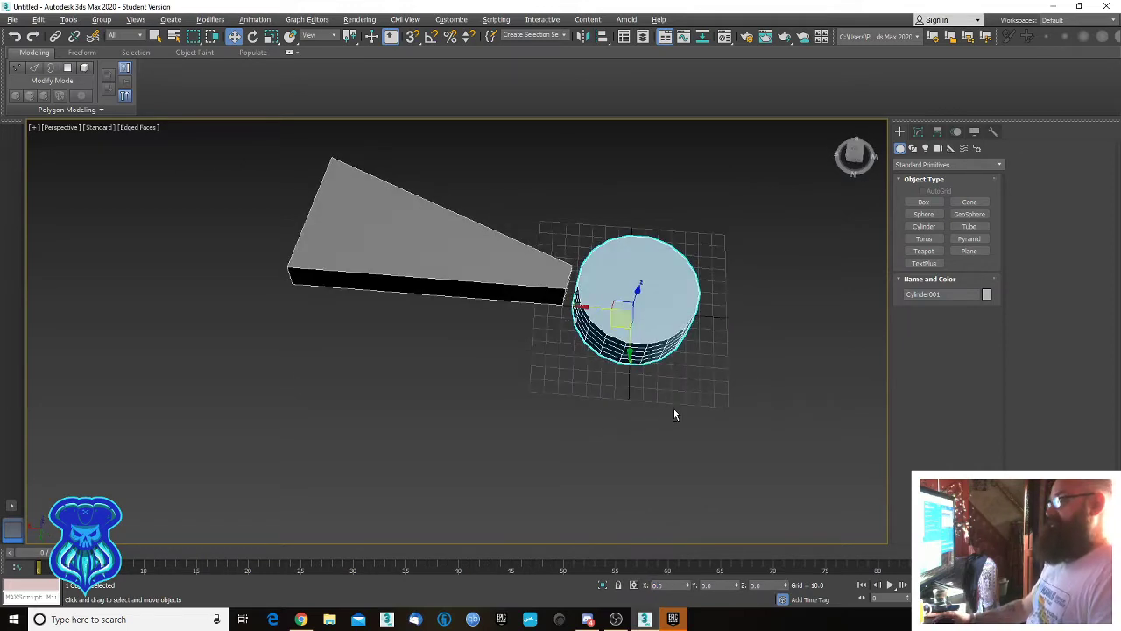
alt+middle_drag(604, 388, 640, 382)
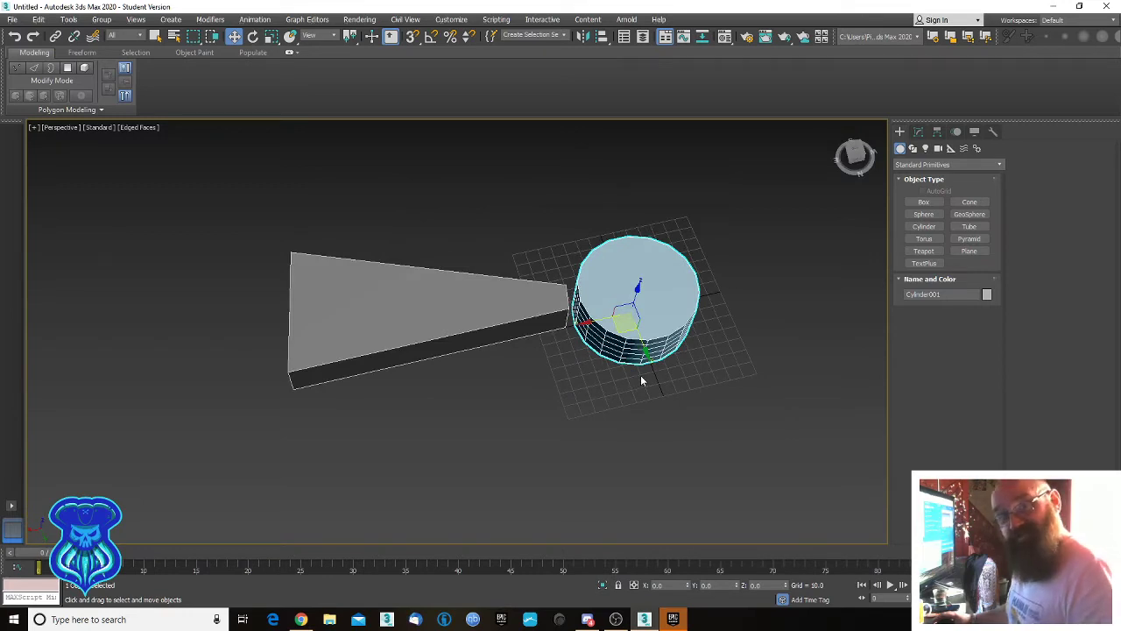
alt+middle_drag(655, 404, 670, 373)
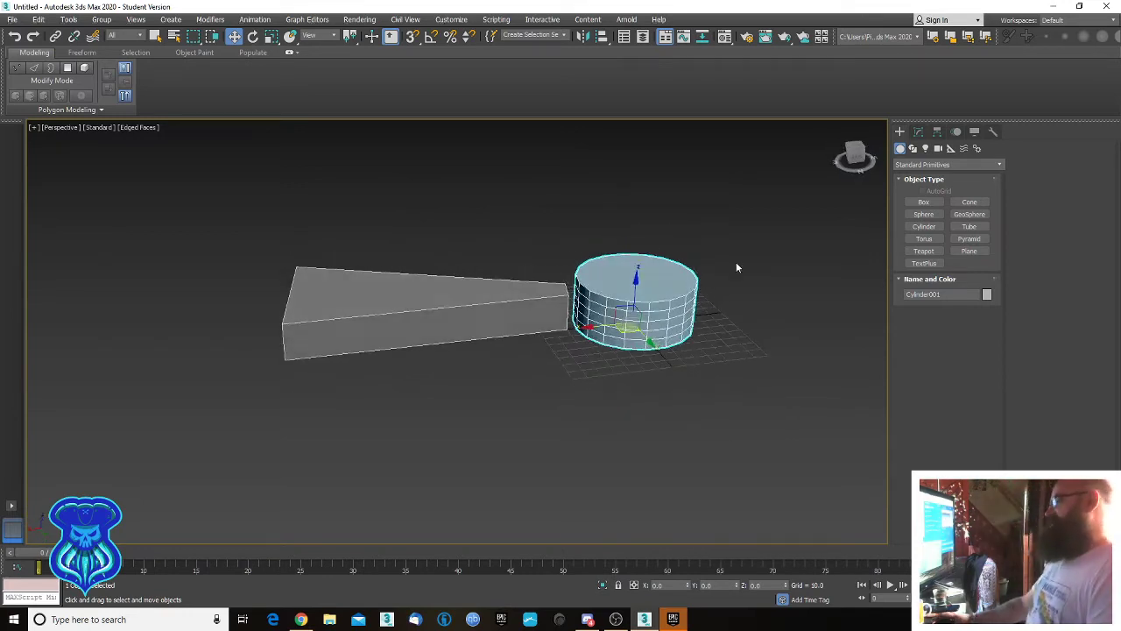
click(918, 132)
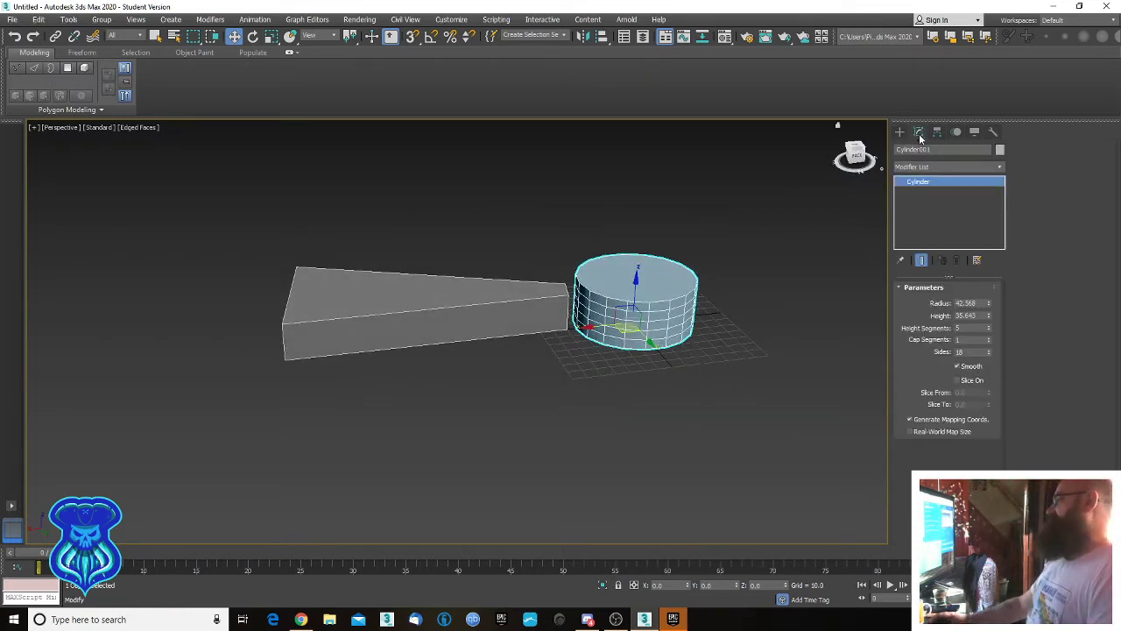
double_click(973, 315)
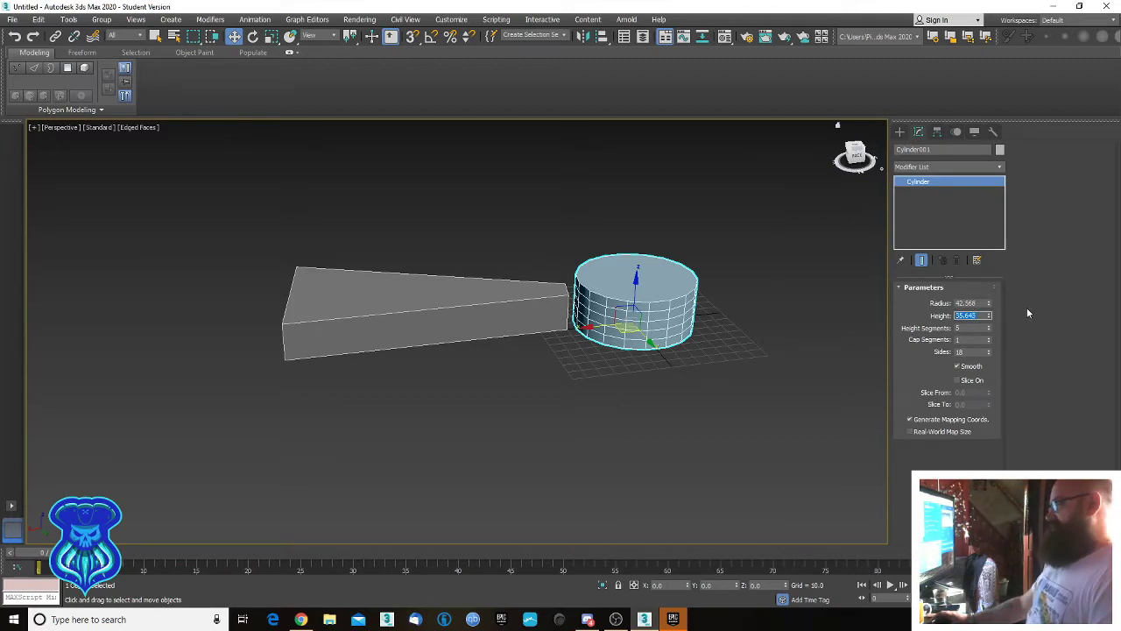
text(50)
key(Tab)
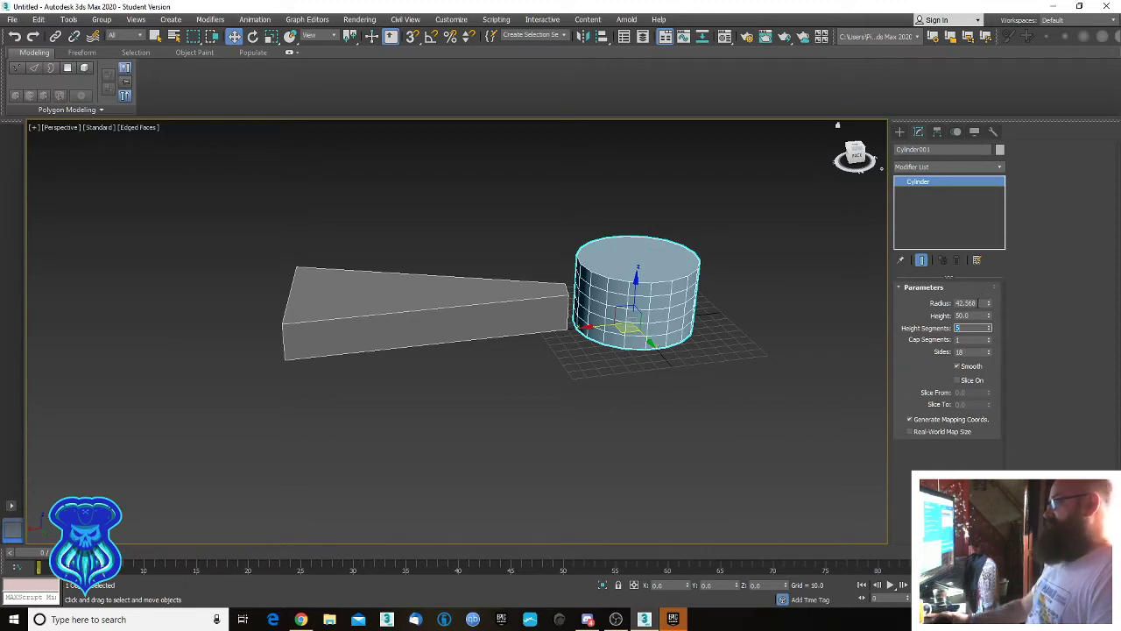
Set the cylinder's radius to 40 and reduce its height segments to 1.
double_click(978, 303)
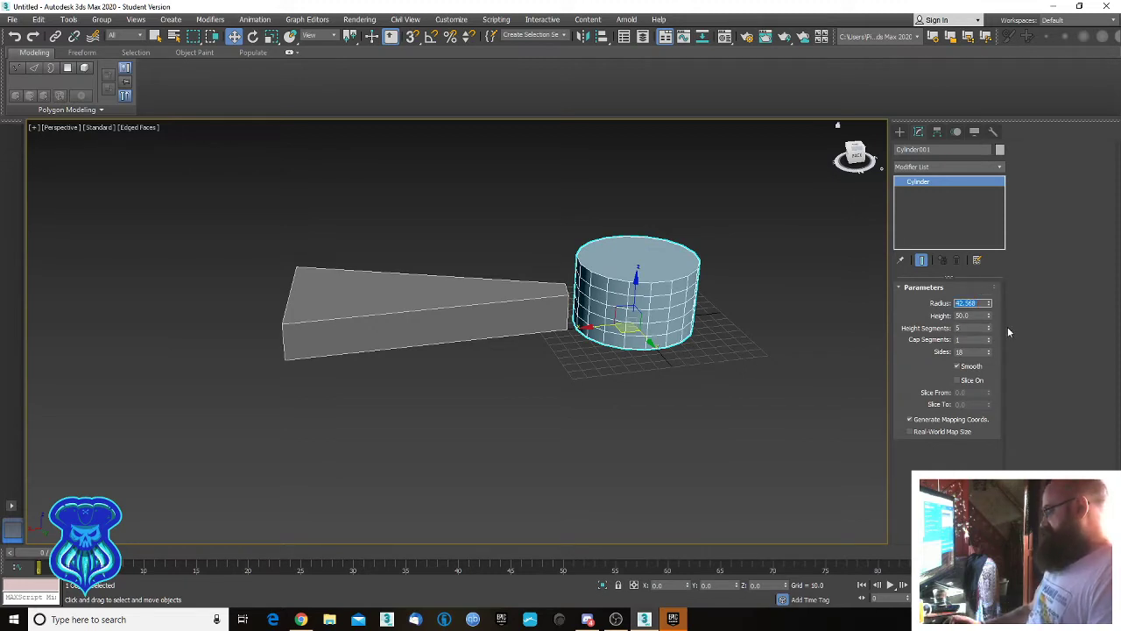
text(450)
key(BackSpace)
key(BackSpace)
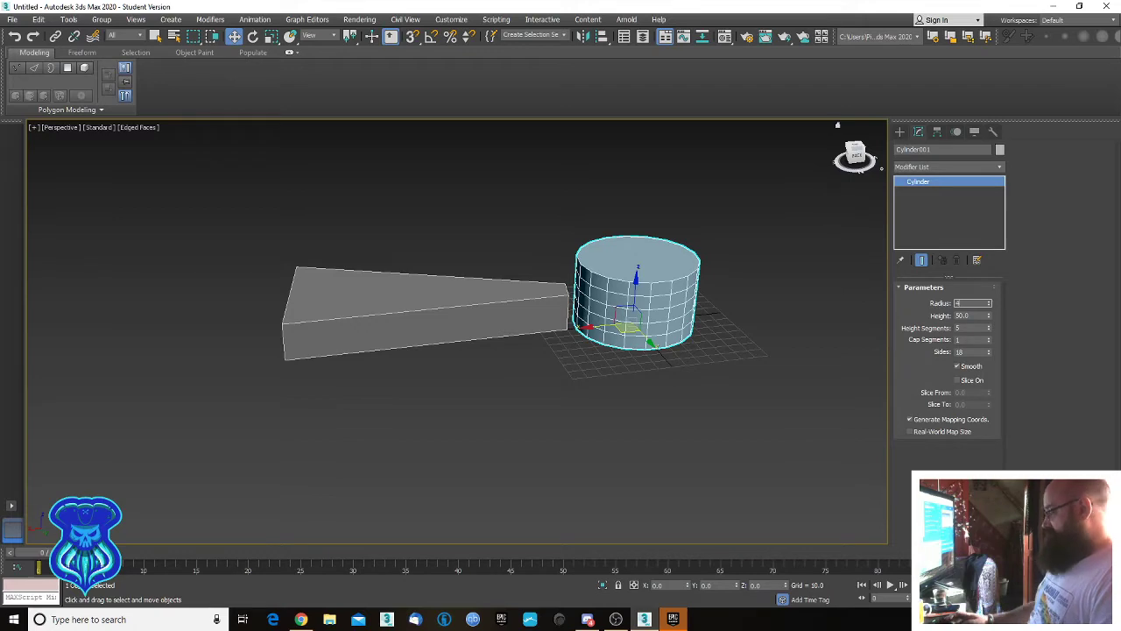
text(0)
key(Return)
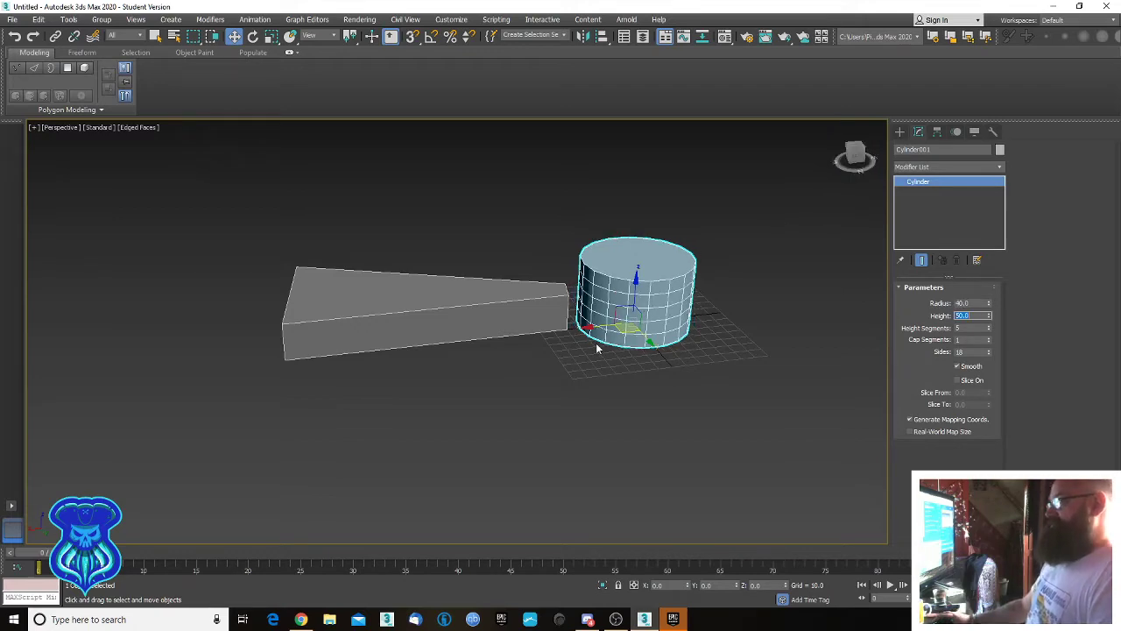
alt+middle_drag(595, 348, 783, 358)
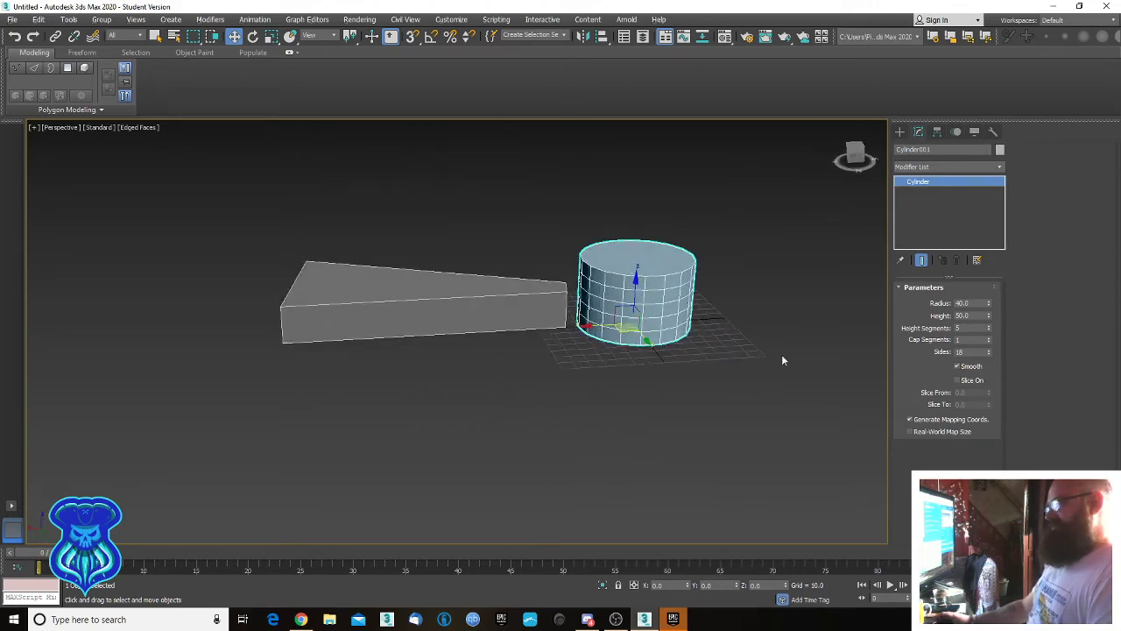
click(991, 330)
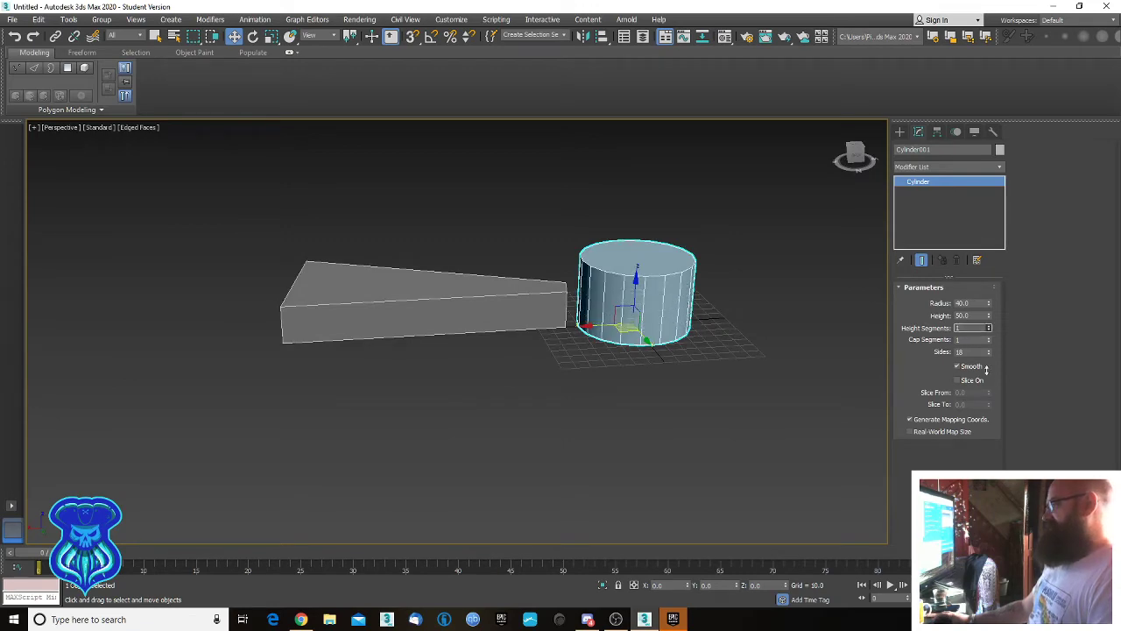
Examine how the stair step lines up with the central cylinder from above and from the side.
click(664, 445)
alt+middle_drag(505, 415, 798, 367)
scroll(554, 393, up, 3)
alt+middle_drag(420, 313, 554, 333)
scroll(524, 353, down, 3)
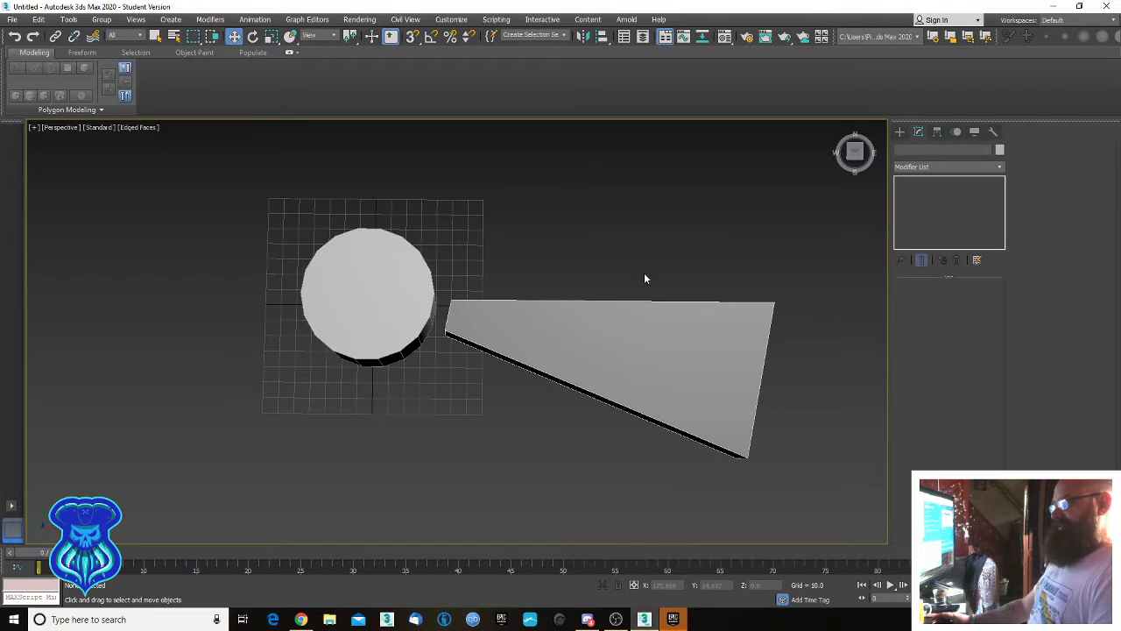
click(650, 306)
middle_drag(656, 348, 558, 346)
click(558, 346)
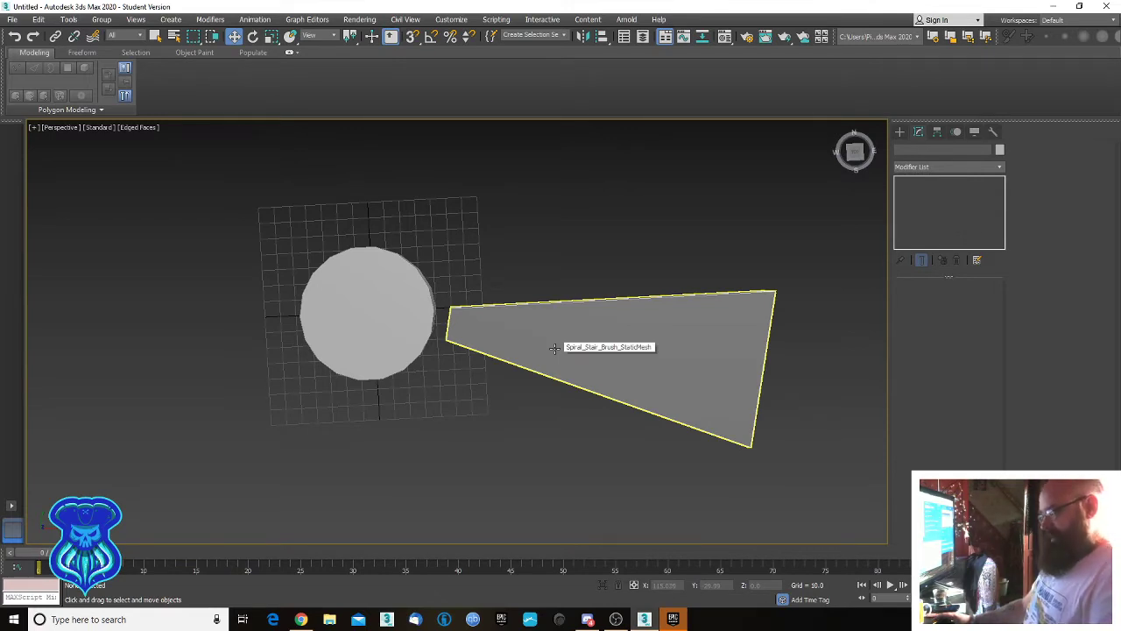
key(e)
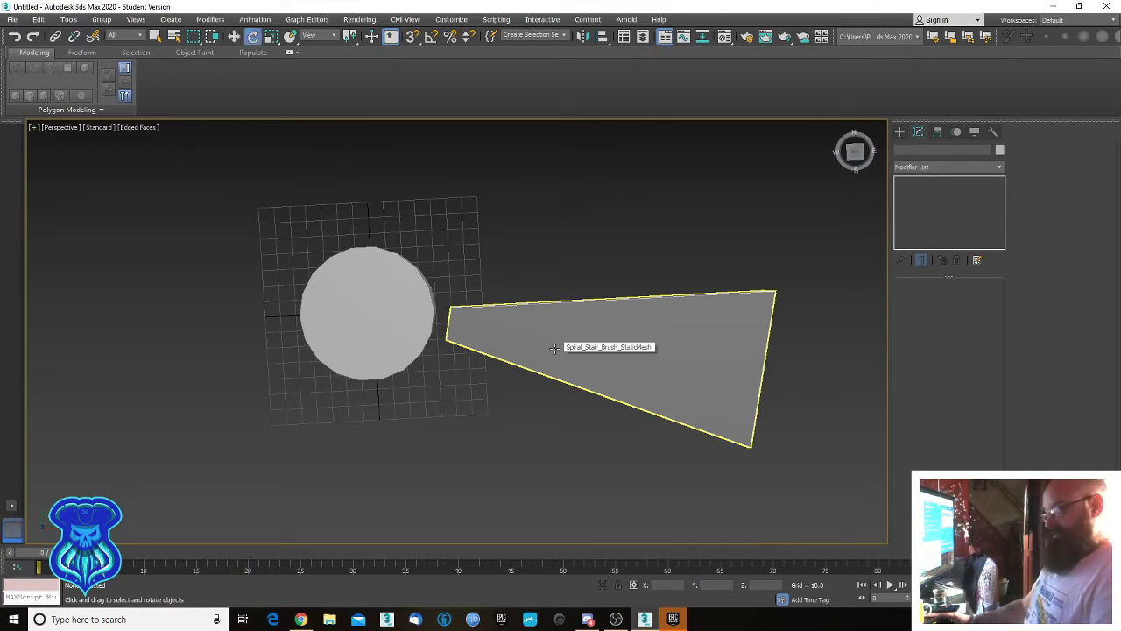
key(w)
click(559, 346)
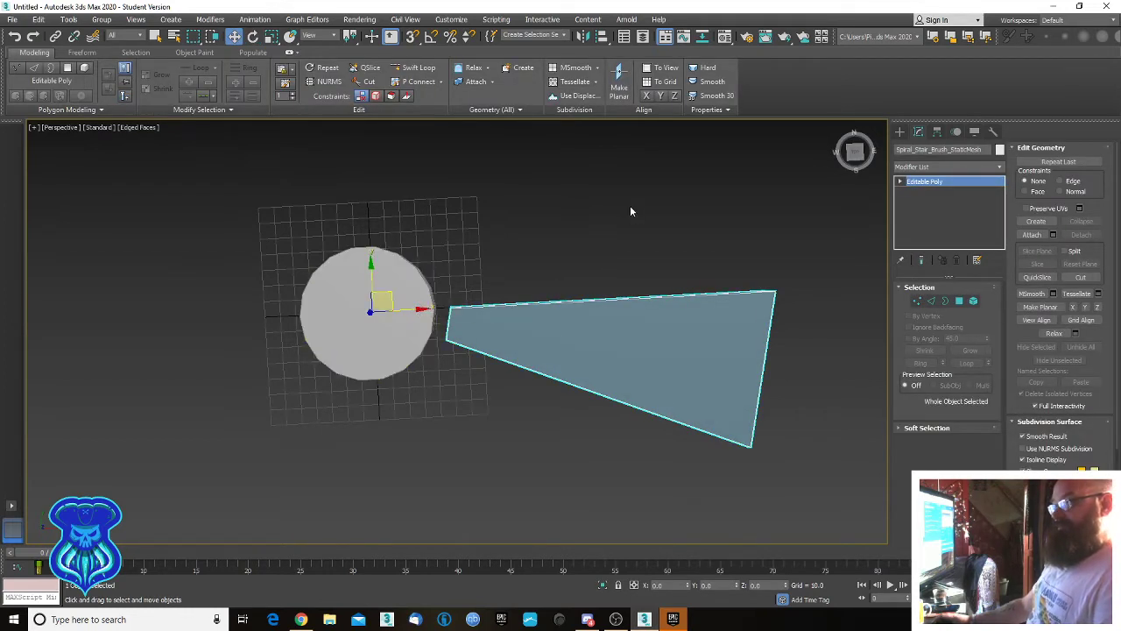
alt+middle_drag(497, 383, 513, 296)
click(486, 265)
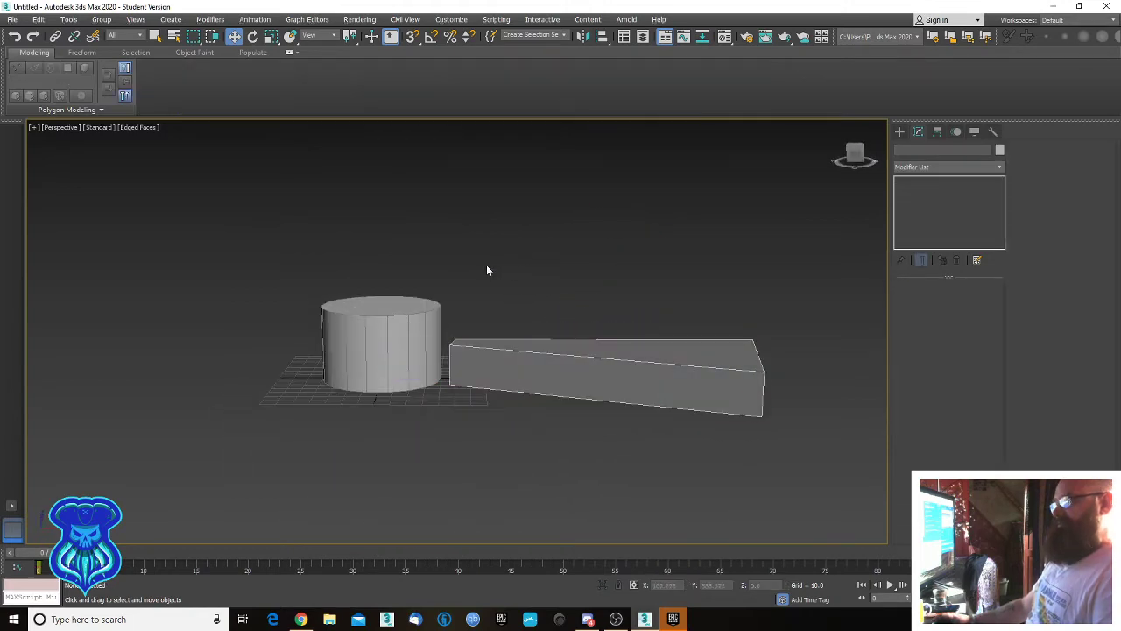
mouse_move(517, 386)
alt+middle_down()
mouse_move(516, 359)
mouse_move(513, 373)
alt+middle_up()
Add a horizontal edge loop around the stair step just below its top face with Swift Loop.
click(516, 360)
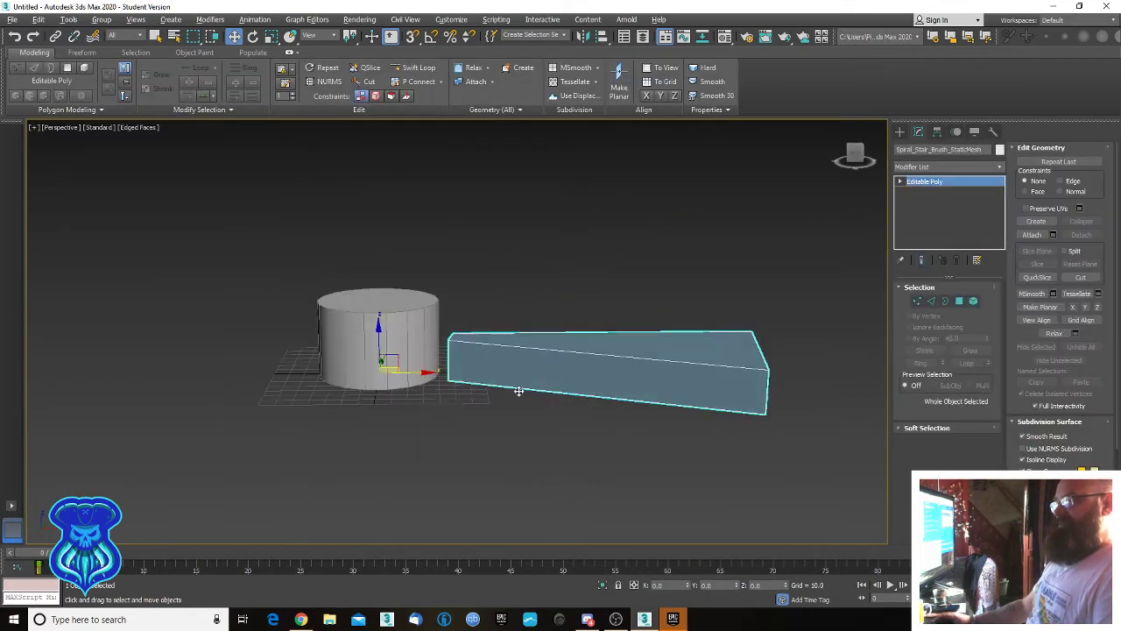
click(417, 68)
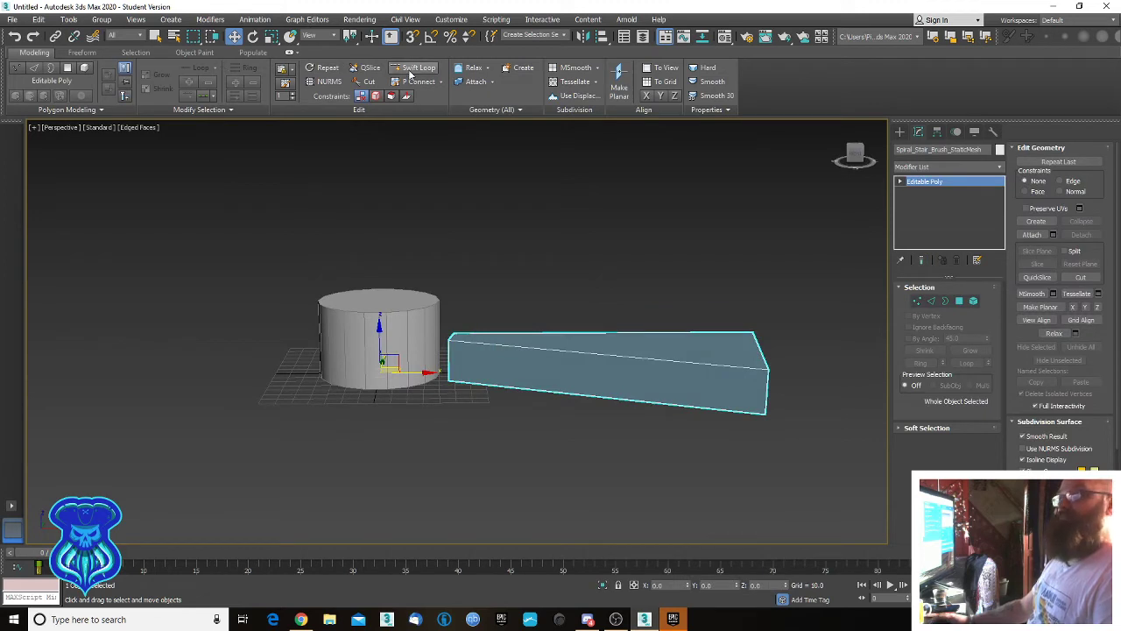
click(447, 346)
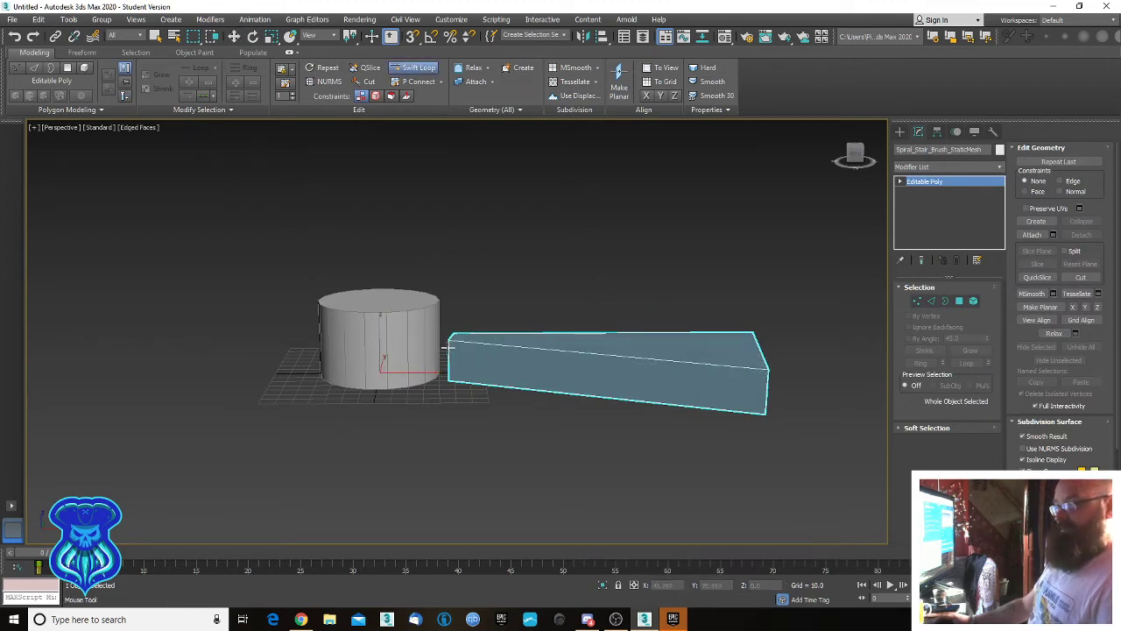
click(448, 348)
right_click(513, 447)
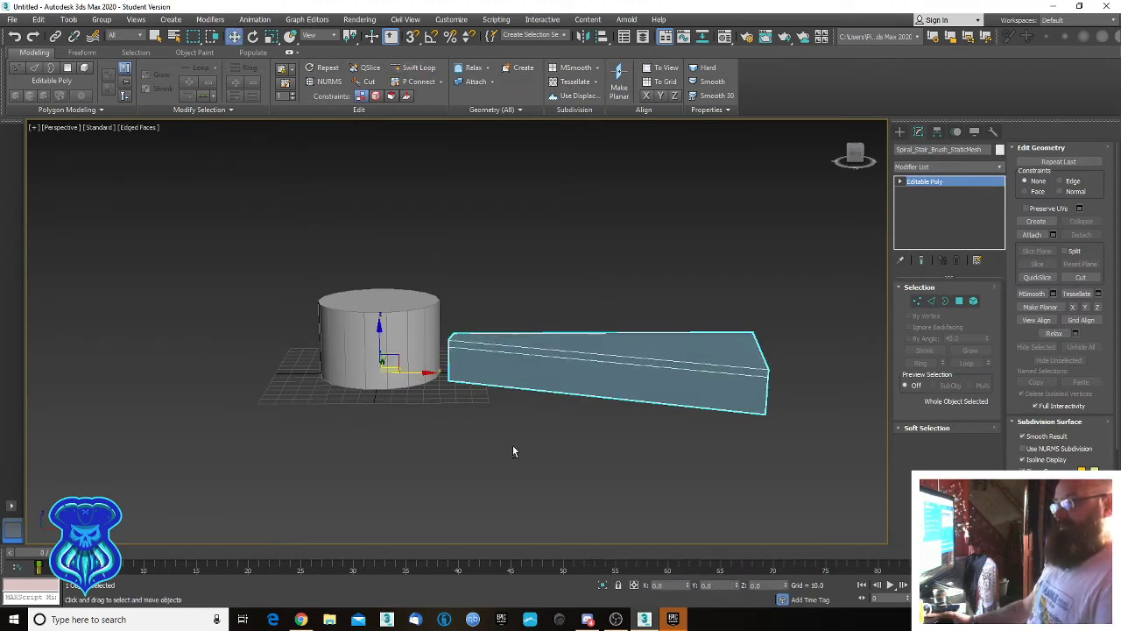
Delete the stair step's polygons below the new edge loop, keeping only the thin upper slab.
alt+middle_drag(513, 452, 631, 385)
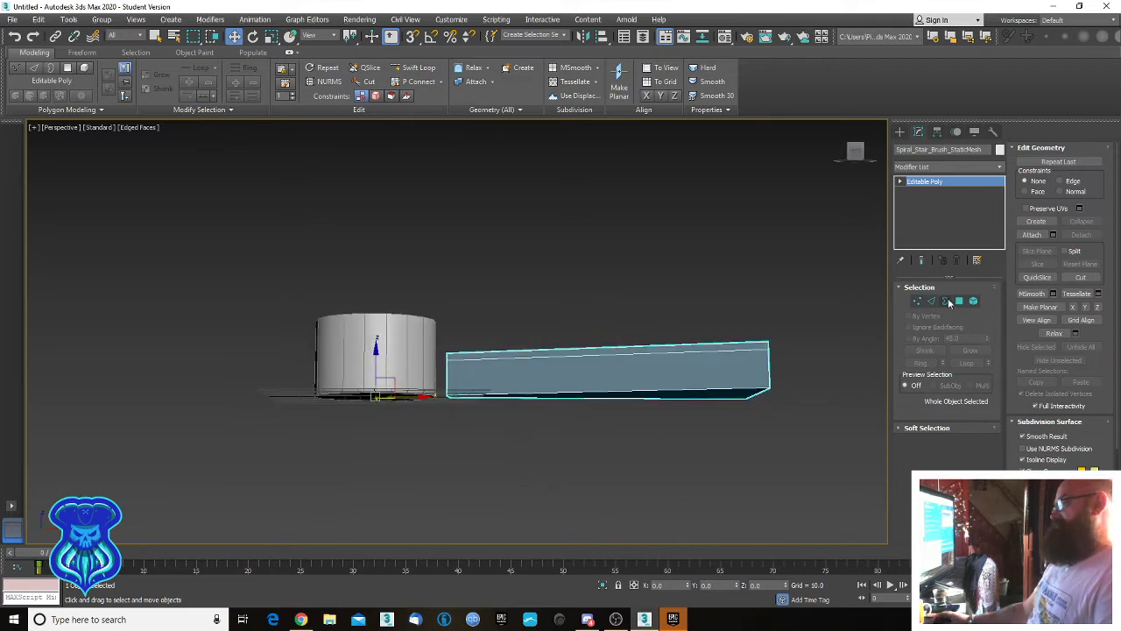
click(958, 302)
alt+middle_drag(680, 430, 745, 446)
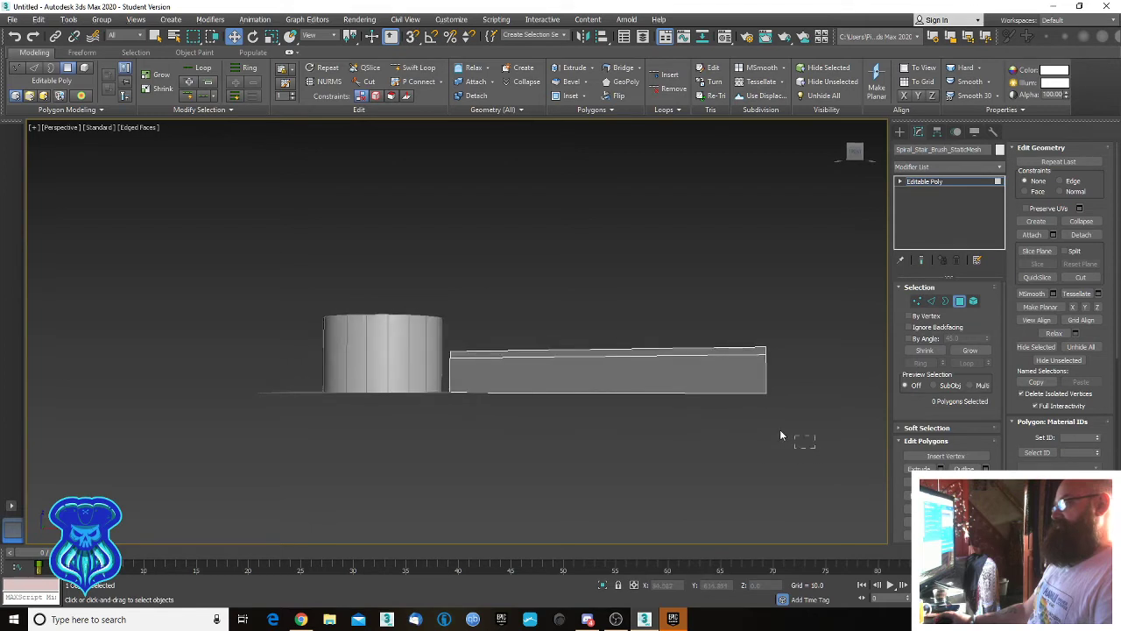
drag(815, 447, 447, 380)
key(Delete)
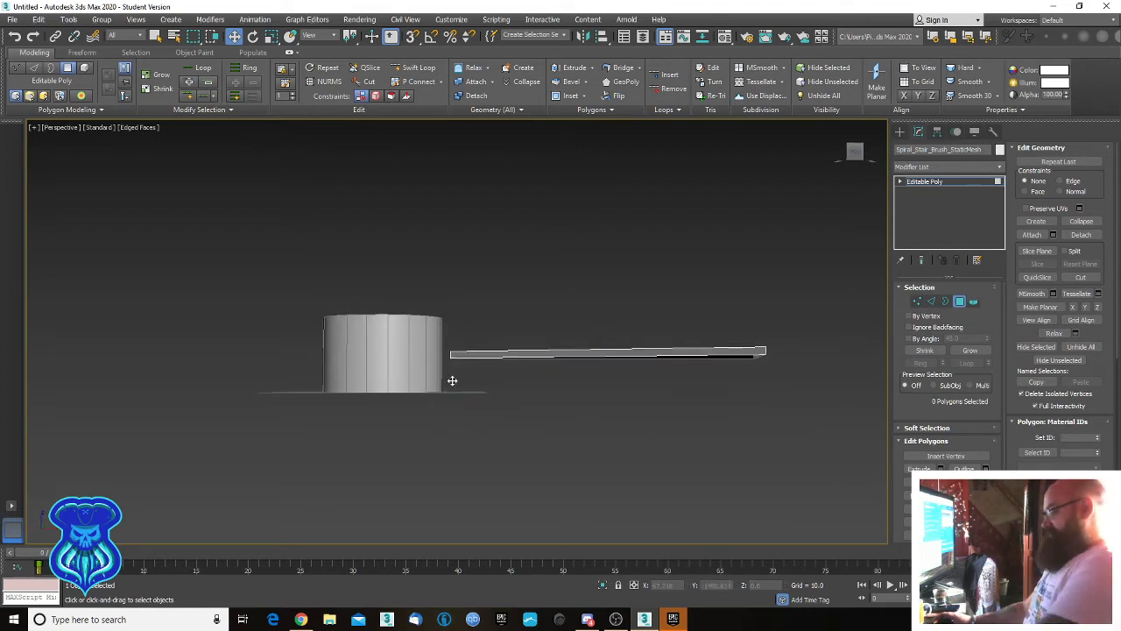
alt+middle_drag(493, 391, 376, 377)
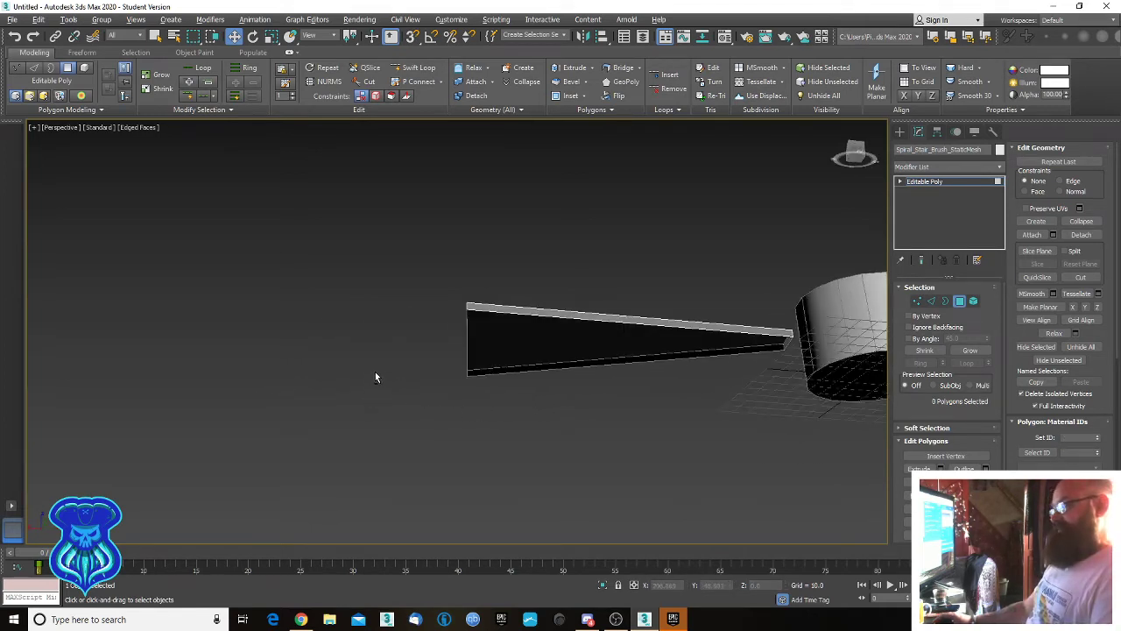
Cap the open border on the underside of the thin stair tread to close the mesh.
click(945, 300)
click(786, 343)
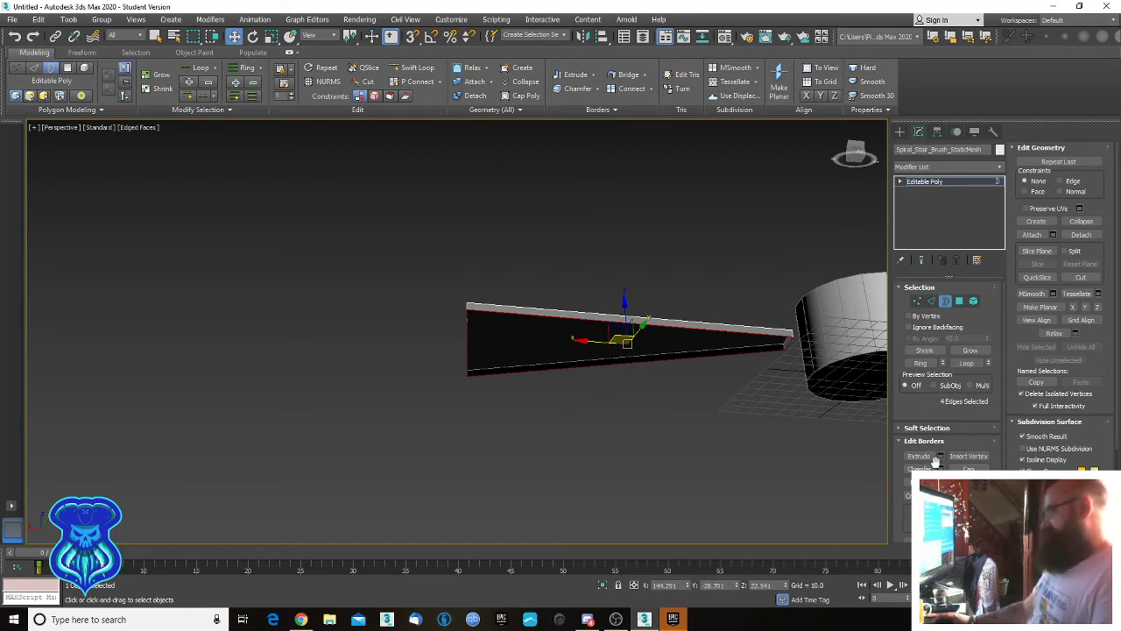
alt+middle_drag(711, 455, 635, 405)
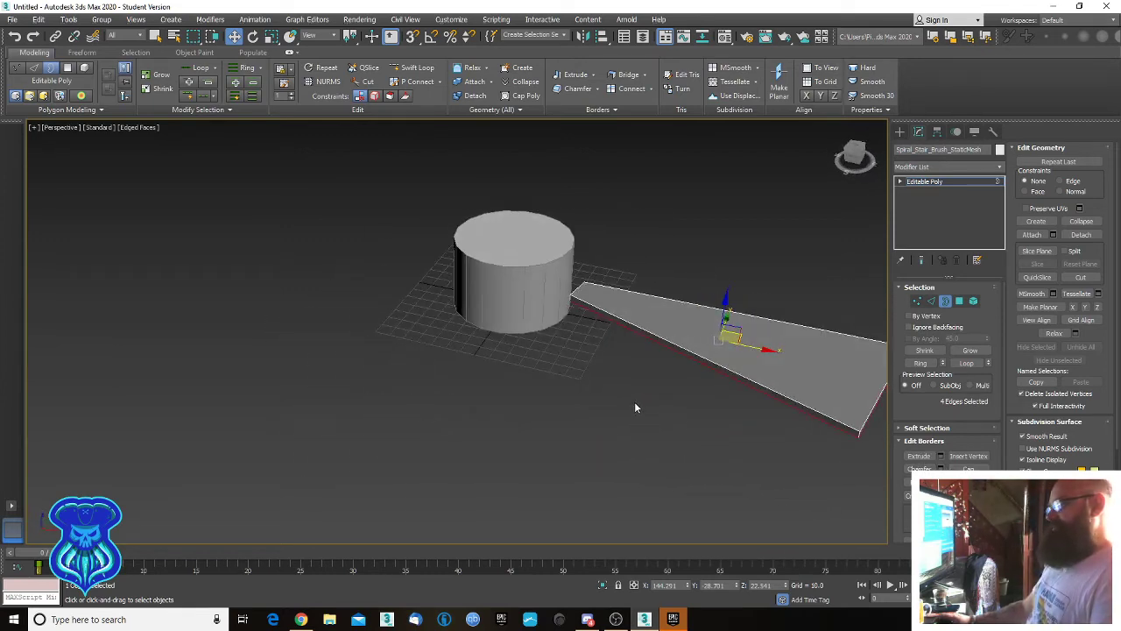
scroll(635, 404, up, 4)
middle_drag(575, 342, 573, 421)
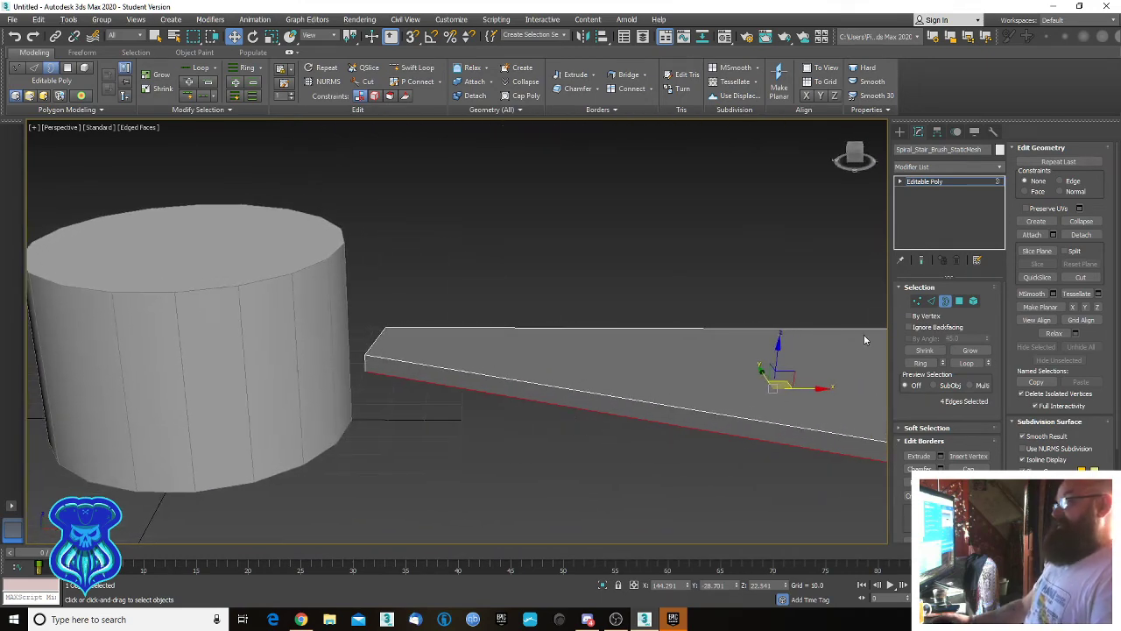
click(945, 300)
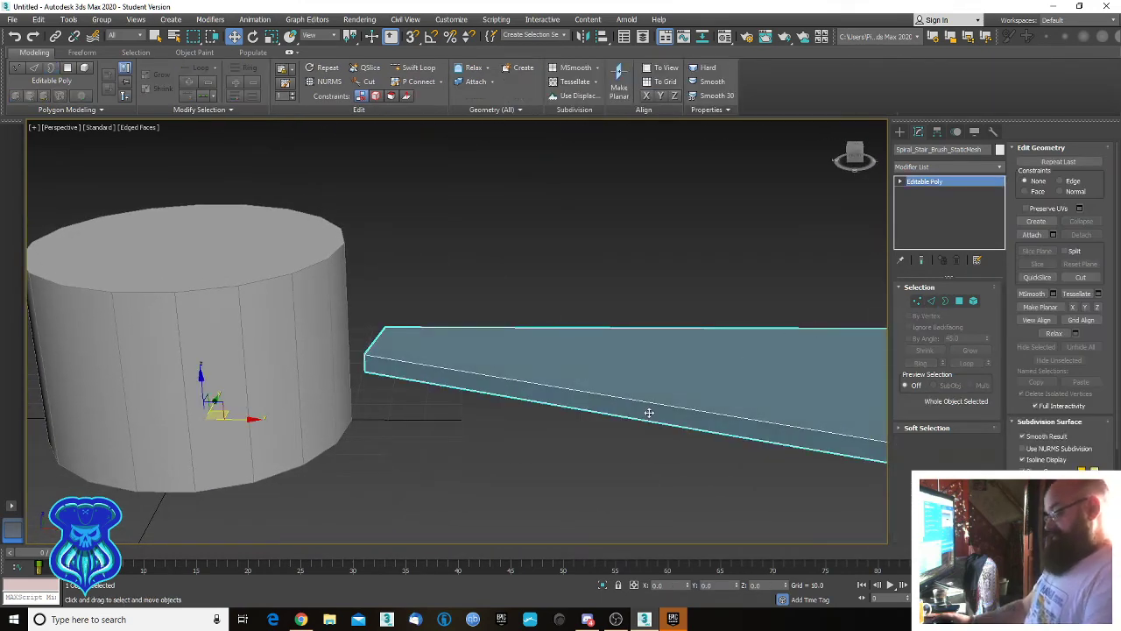
Raise the tread to a Z position of about 22.9 so its top face is level with the cylinder's top.
key(f)
middle_drag(580, 415, 472, 485)
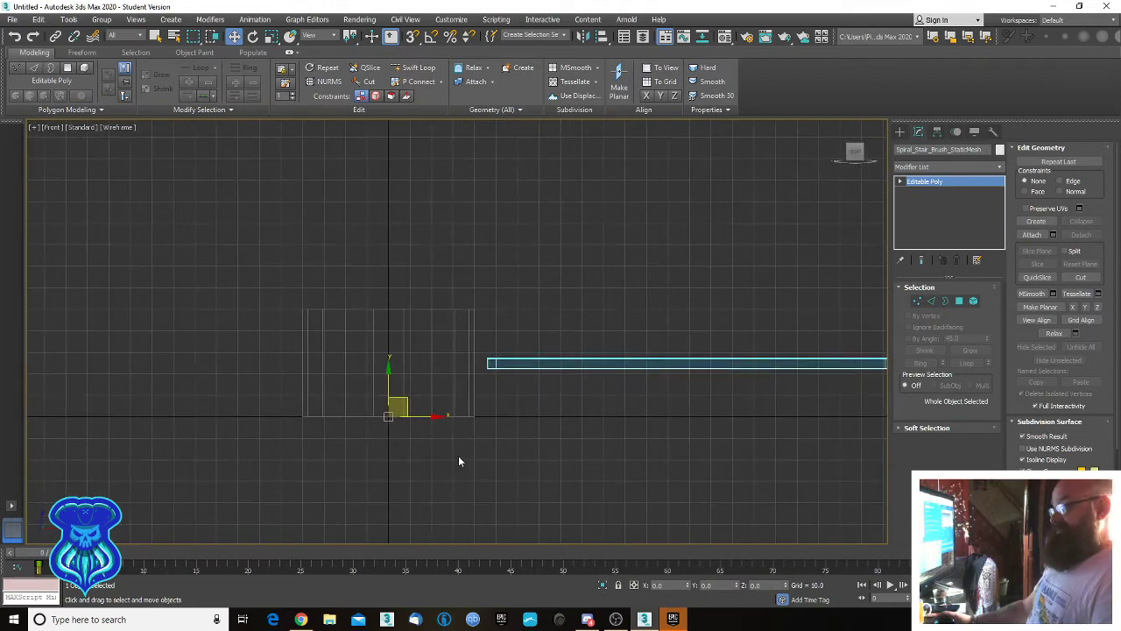
drag(391, 377, 398, 321)
scroll(403, 331, up, 5)
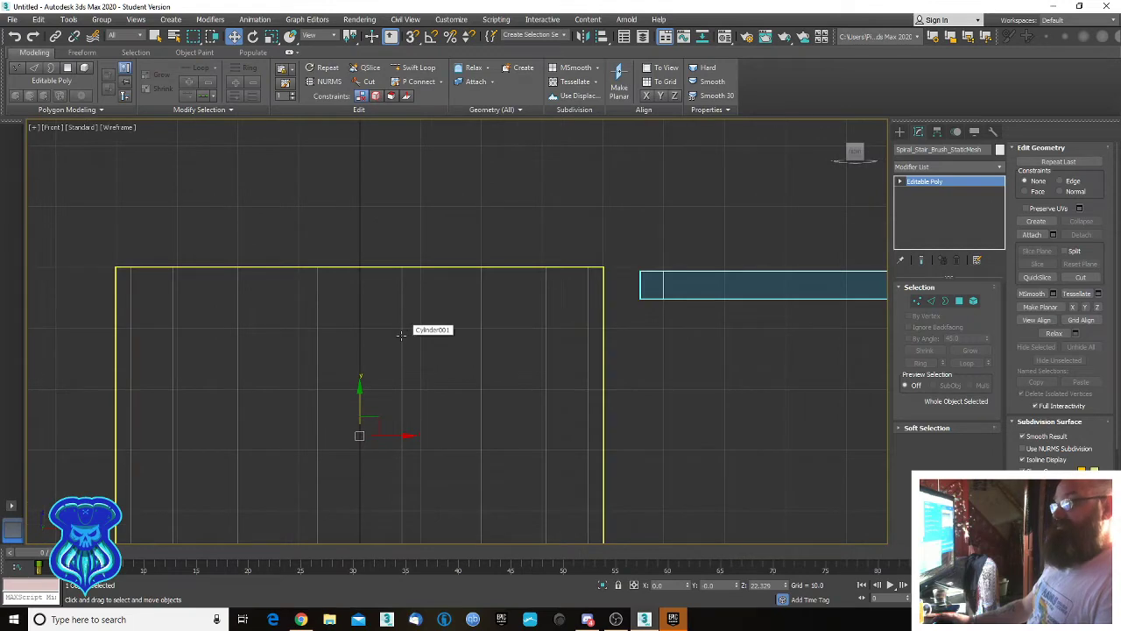
drag(360, 388, 362, 384)
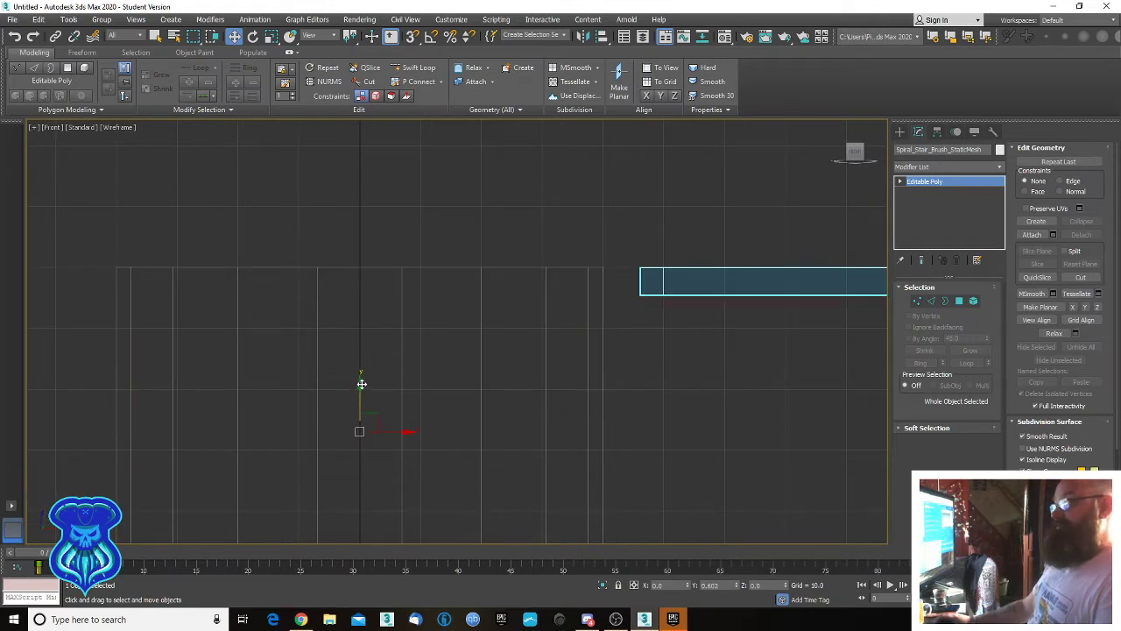
scroll(510, 395, down, 5)
middle_drag(511, 395, 500, 370)
key(p)
scroll(486, 382, down, 4)
scroll(500, 371, down, 4)
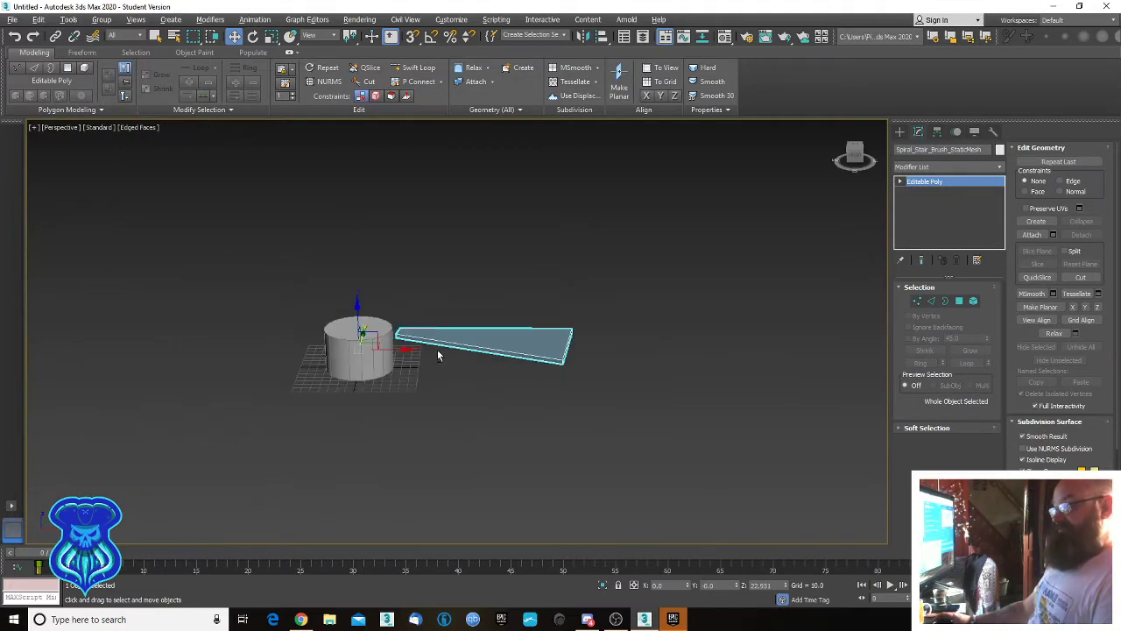
Create a thin upright box with AutoGrid on the wide outer end of the tread.
alt+middle_drag(437, 350, 601, 352)
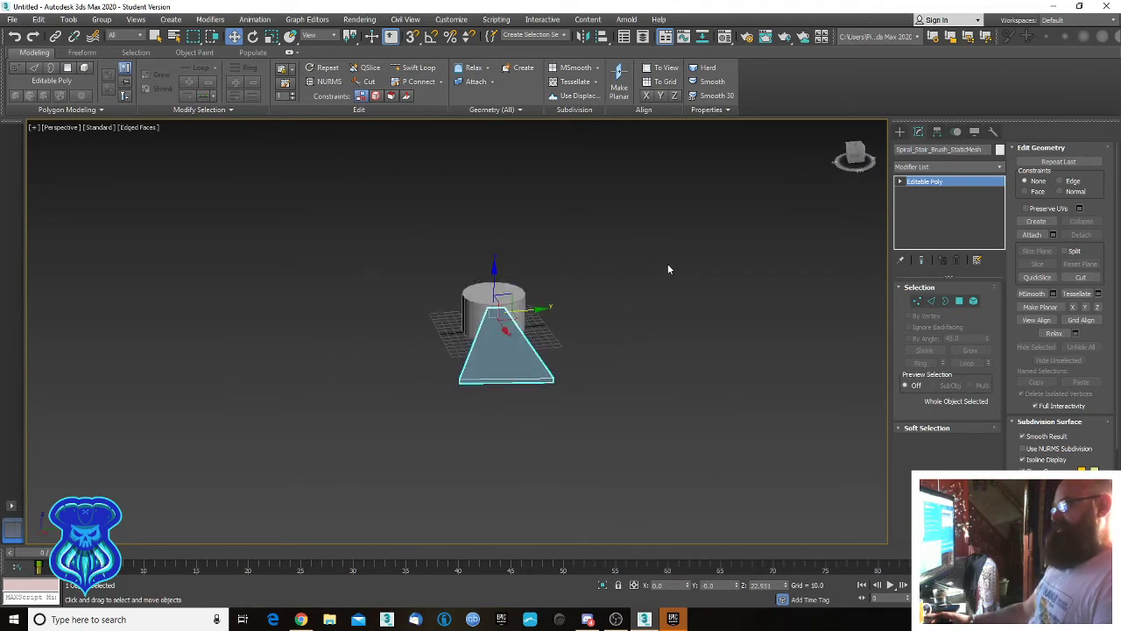
alt+middle_drag(609, 336, 482, 340)
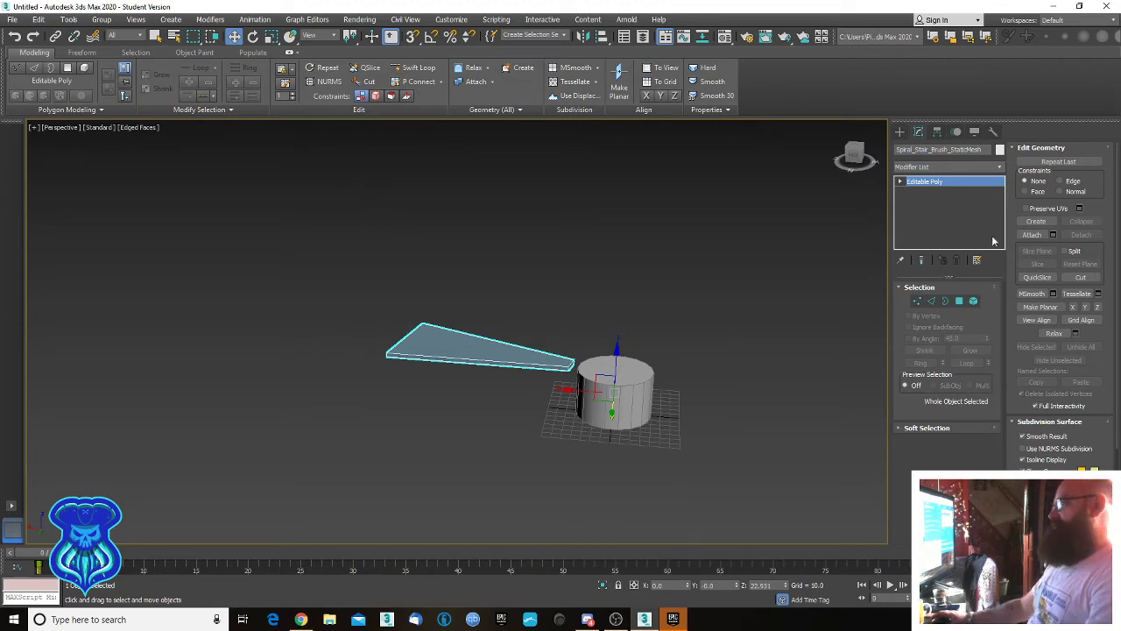
click(899, 131)
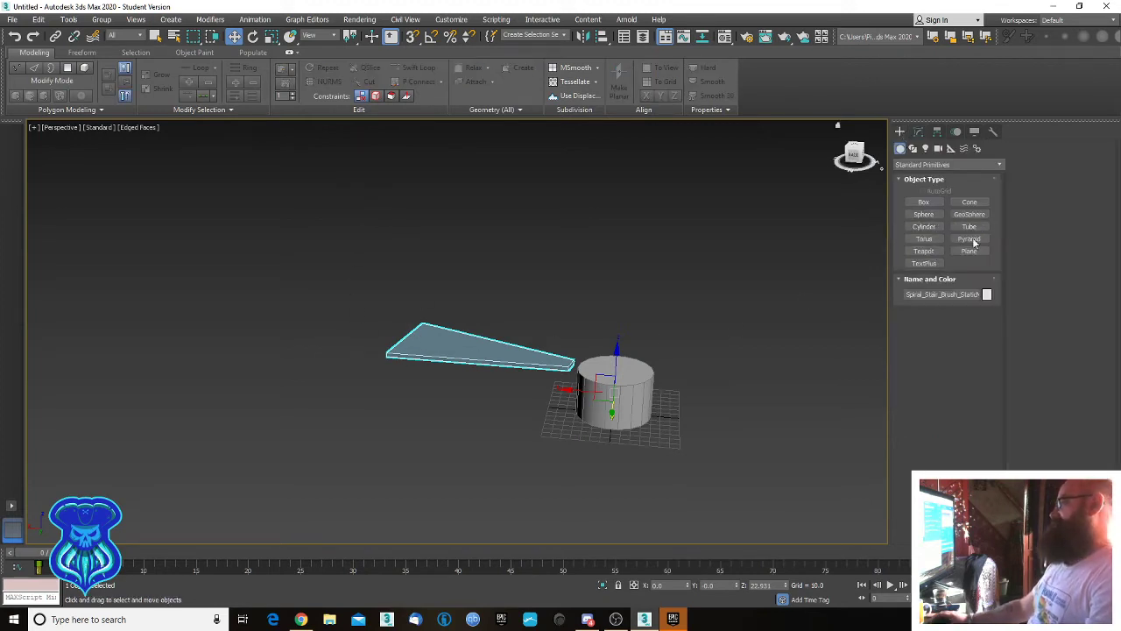
click(933, 205)
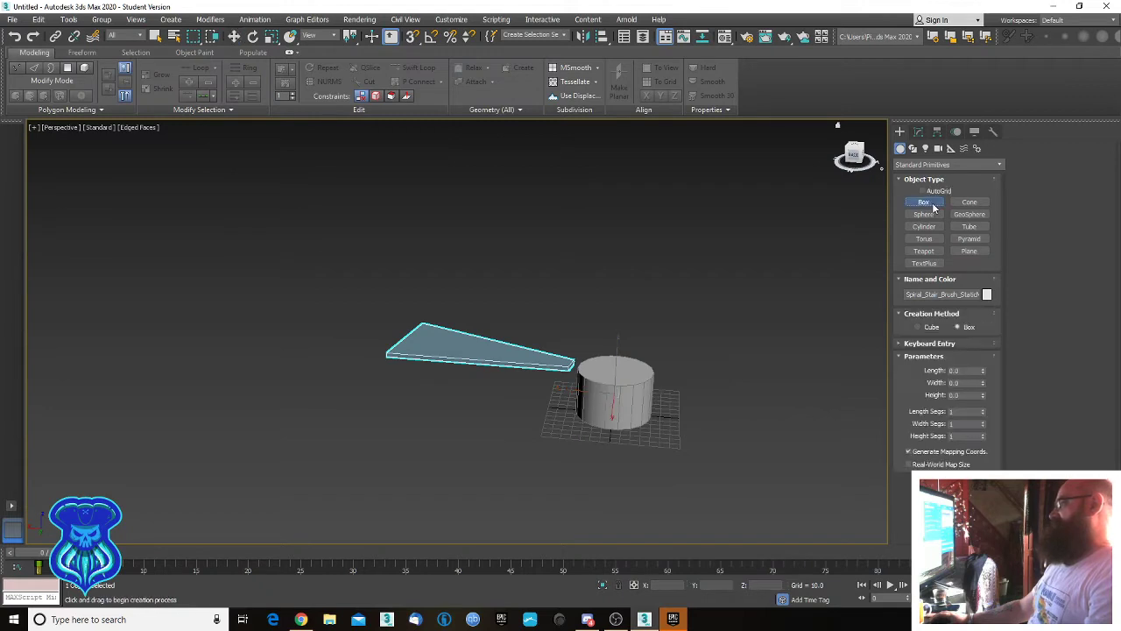
click(936, 191)
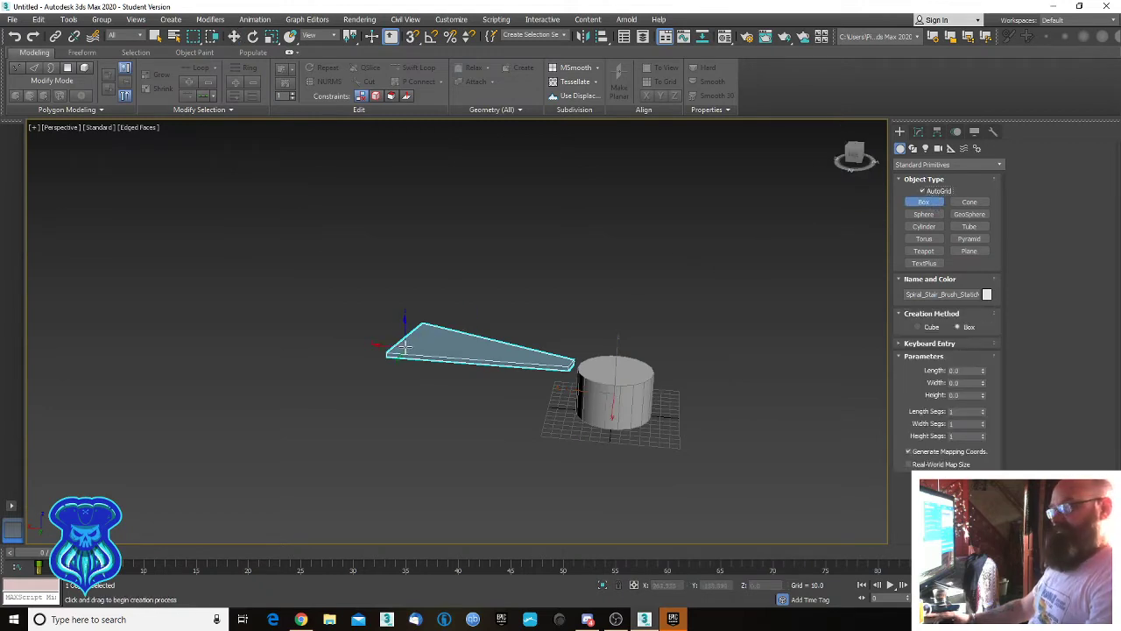
drag(405, 348, 413, 327)
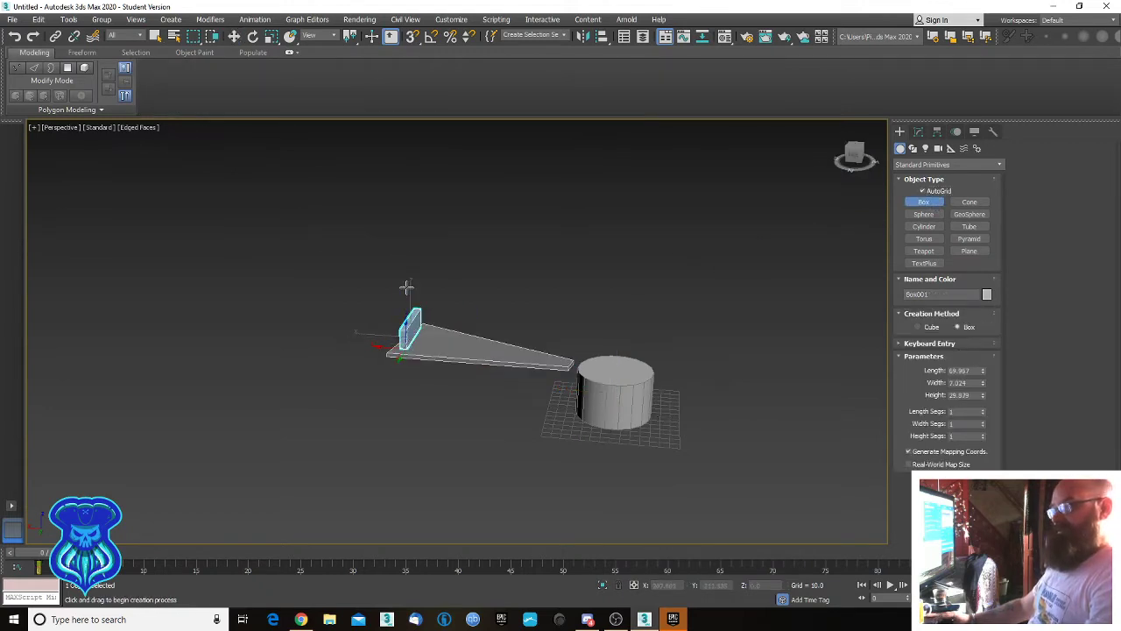
click(410, 206)
right_click(439, 265)
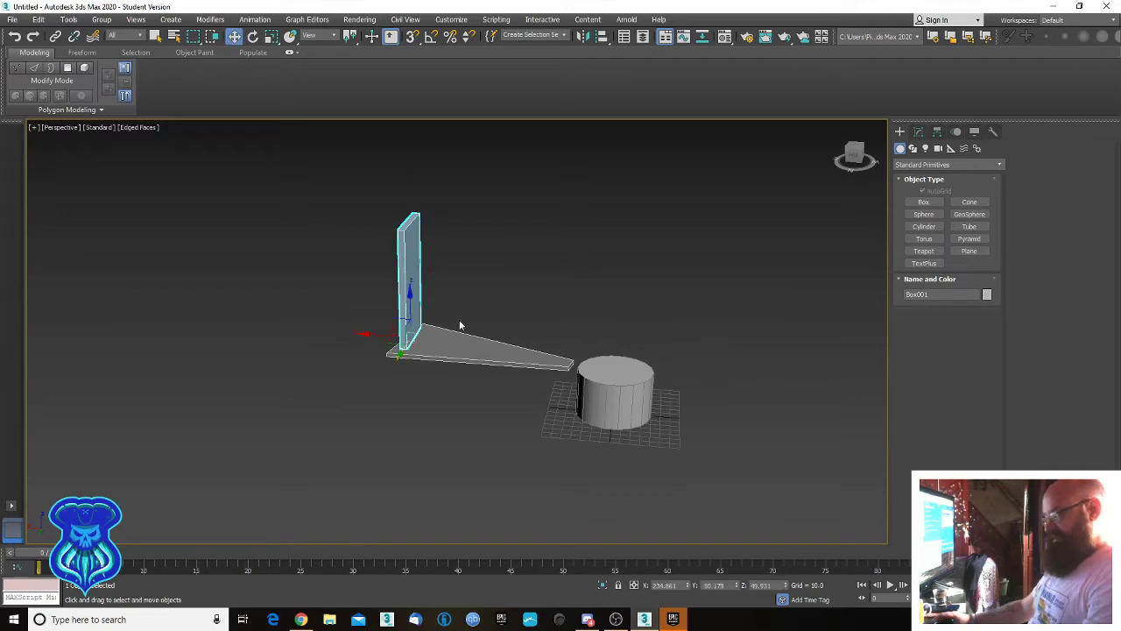
Rotate the upright box by about -9.7 degrees around its vertical axis and delete it.
key(e)
drag(427, 354, 412, 354)
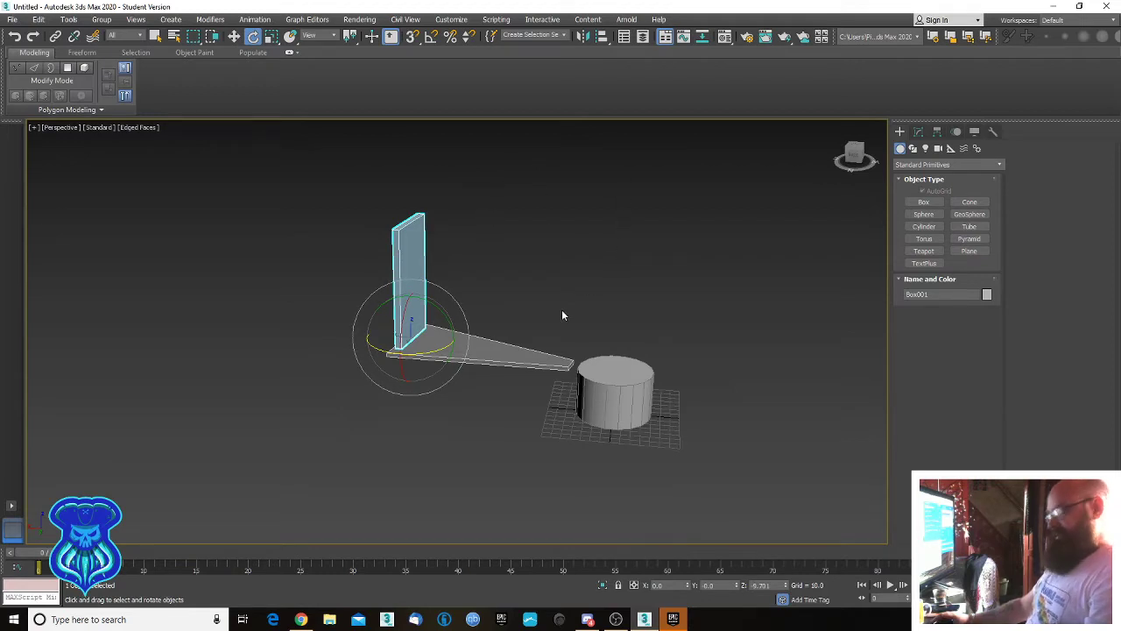
key(Delete)
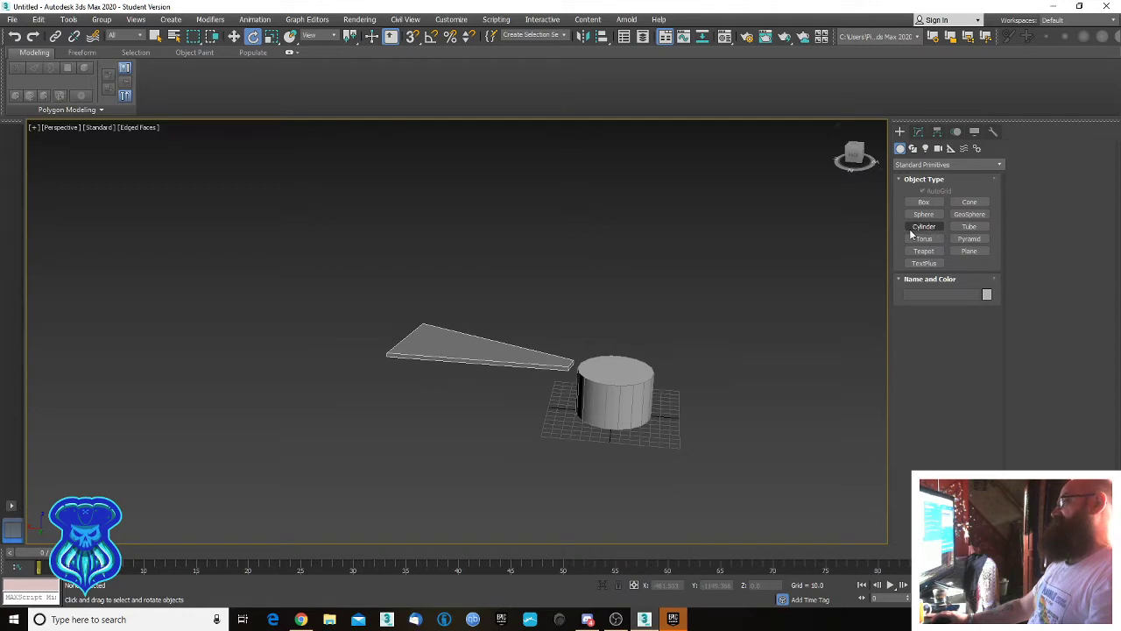
Create a slim vertical cylinder of about 6 radius and 113 height on the tread's outer corner as a post.
click(924, 226)
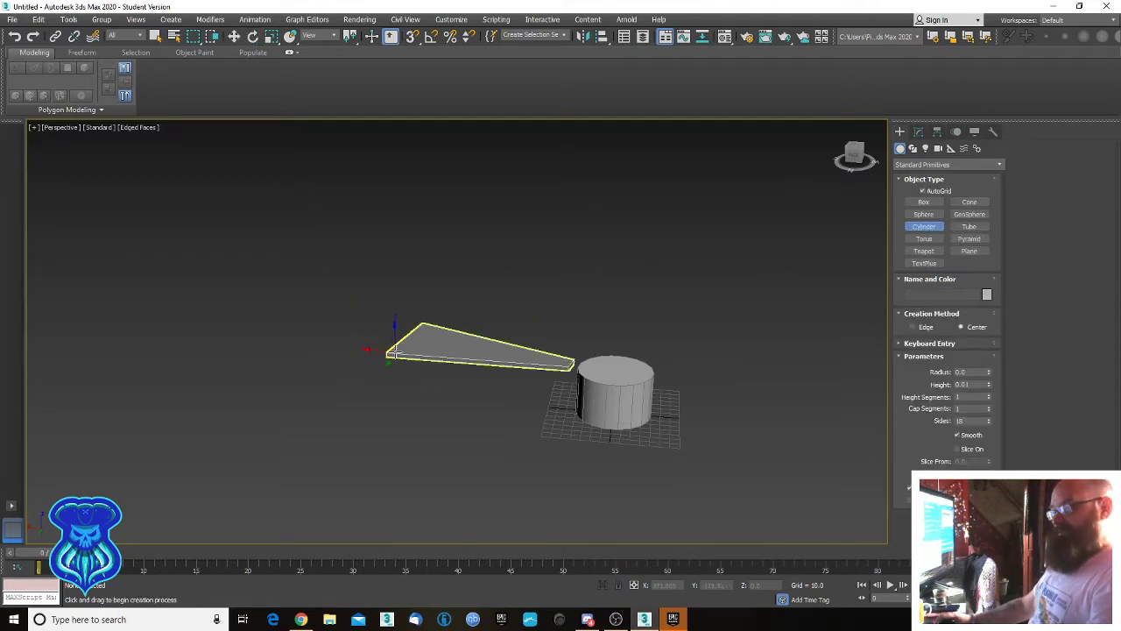
drag(396, 348, 396, 351)
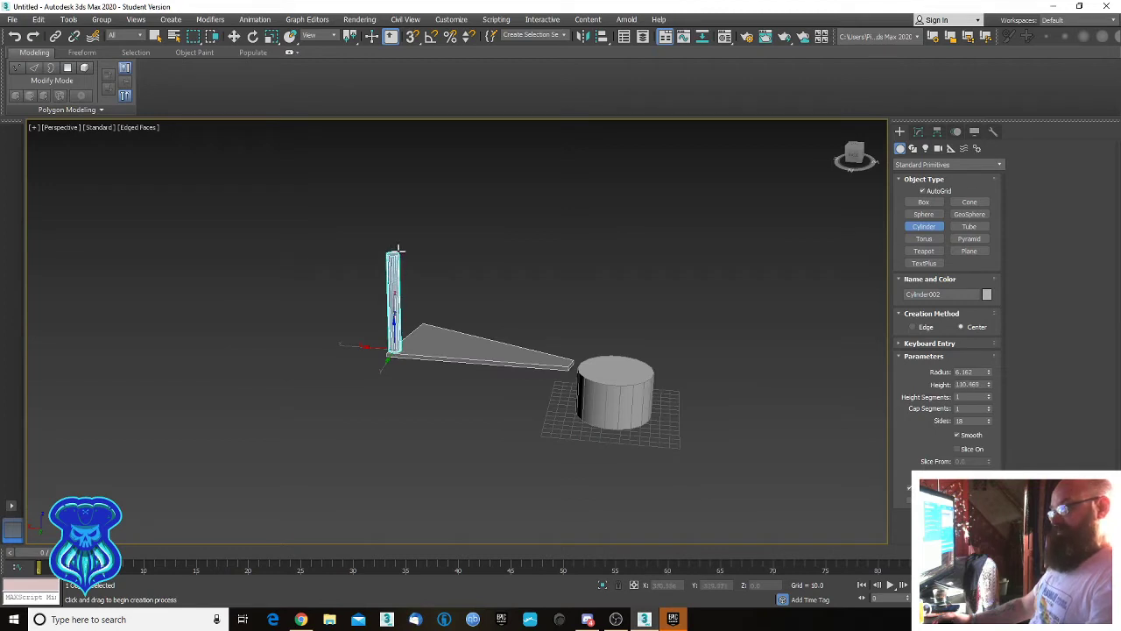
alt+middle_drag(459, 299, 396, 299)
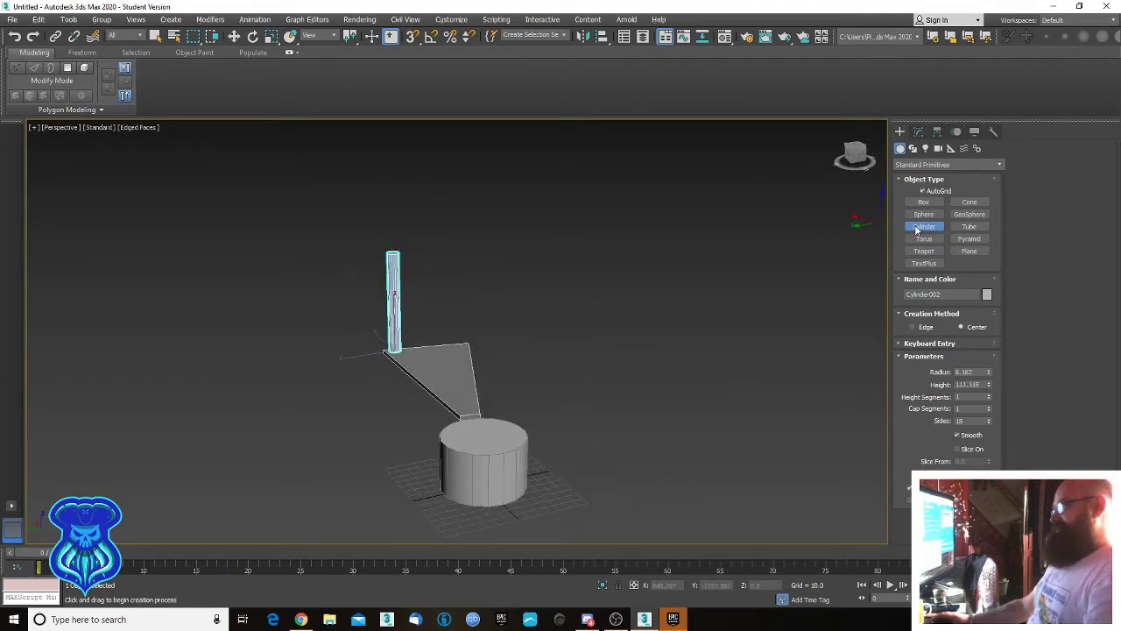
Create a sphere of about 9 radius on top of the slim post.
click(929, 216)
alt+middle_drag(605, 272, 413, 266)
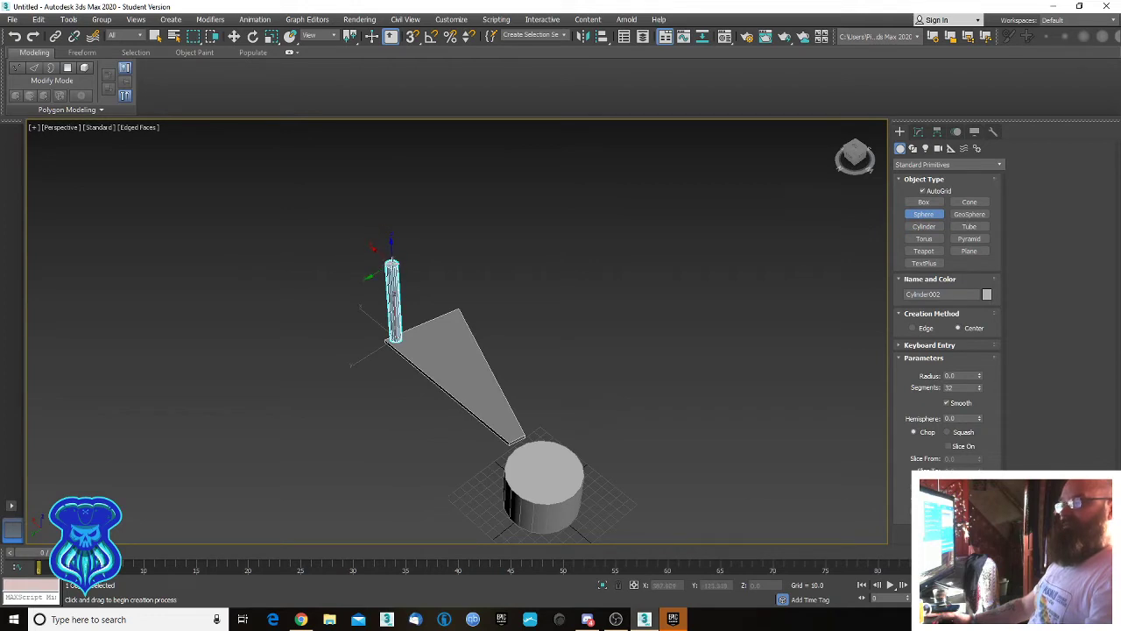
drag(391, 263, 391, 265)
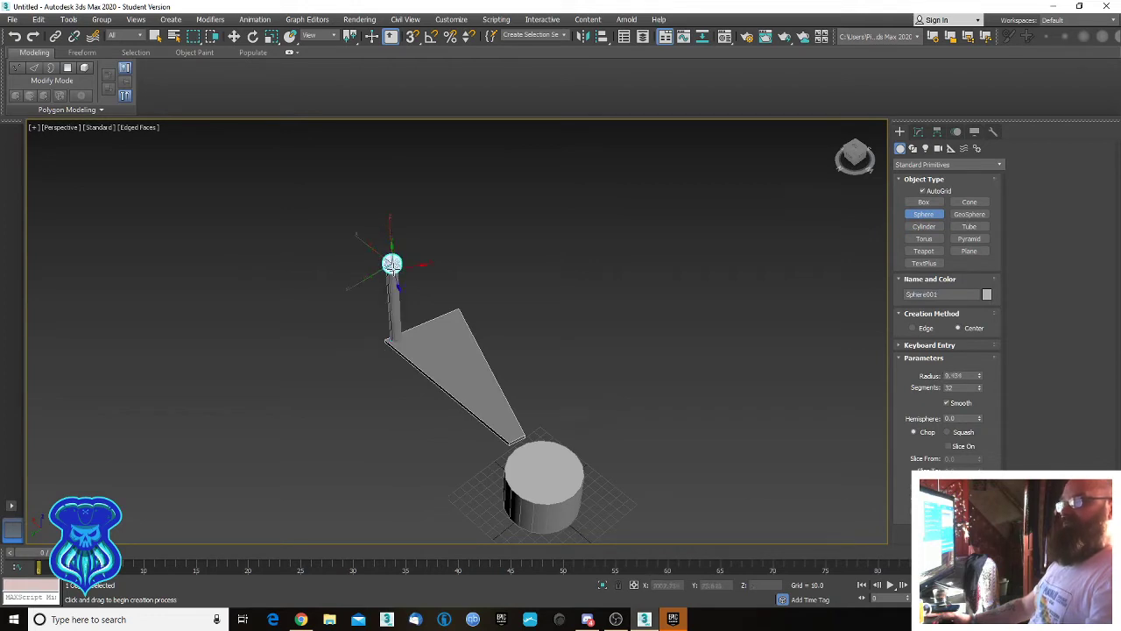
key(e)
alt+middle_drag(521, 294, 491, 273)
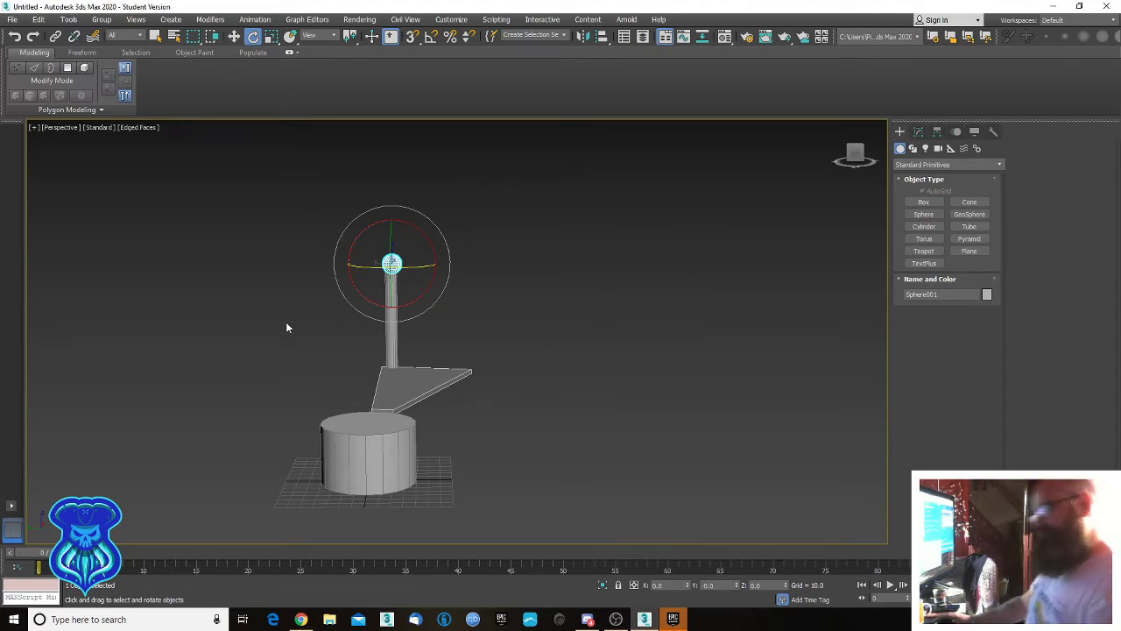
Delete the slim post and the sphere on top of it.
alt+middle_drag(288, 325, 319, 299)
click(319, 299)
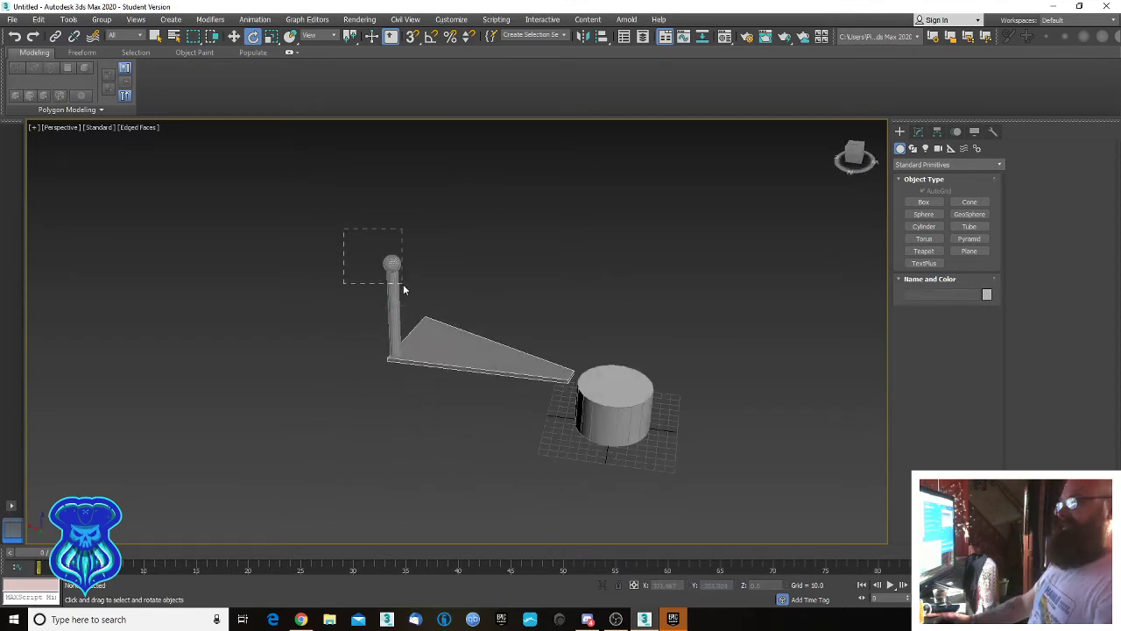
drag(403, 286, 403, 286)
key(Delete)
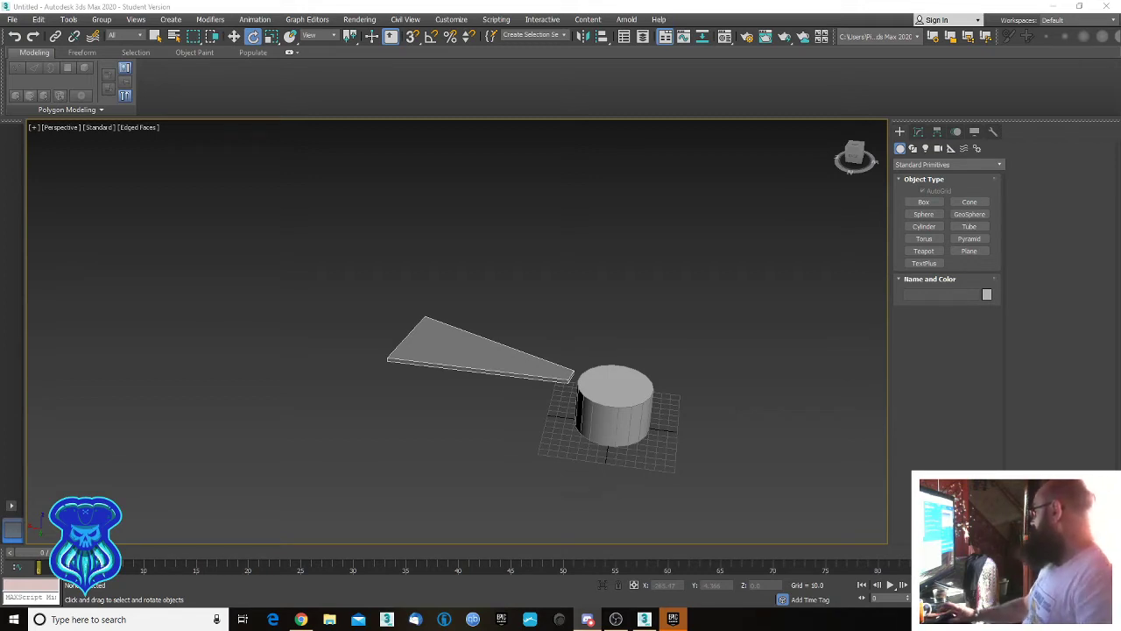
Show the cylinder and the tread together from above with shaded display and visible edges.
alt+middle_drag(528, 405, 574, 418)
key(t)
key(z)
scroll(576, 413, down, 3)
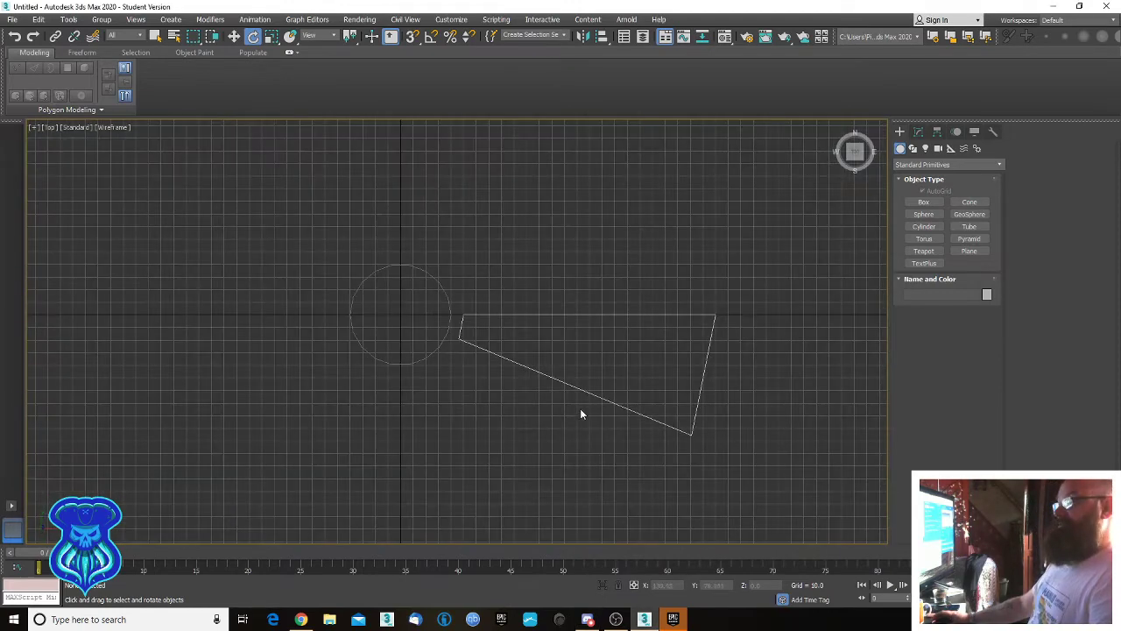
middle_drag(515, 396, 512, 395)
key(1)
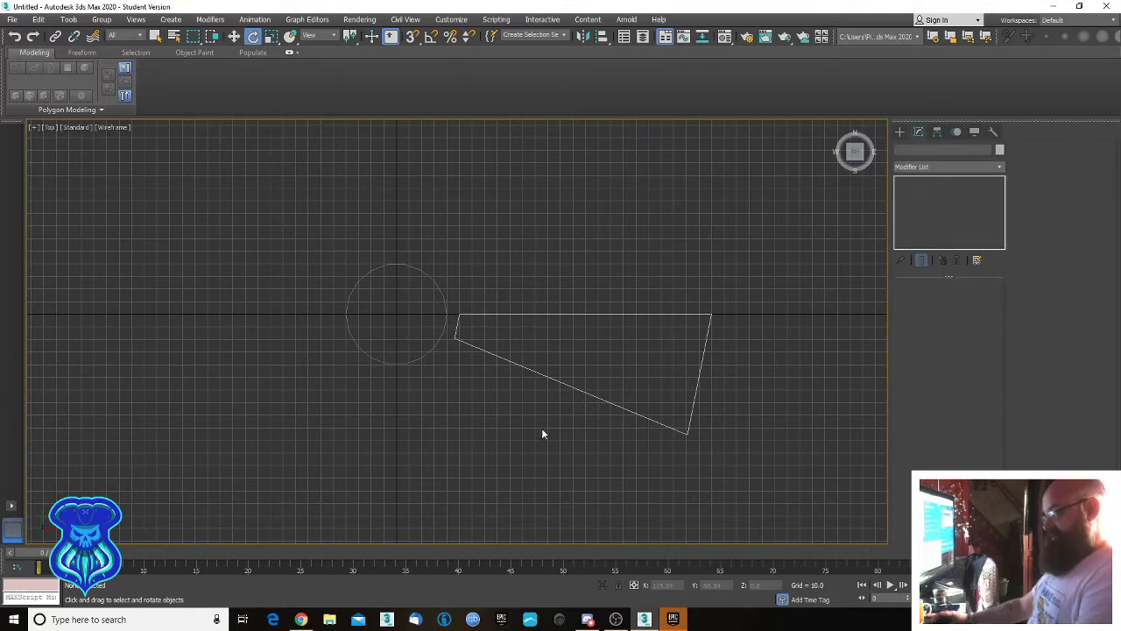
key(F3)
middle_drag(557, 417, 596, 395)
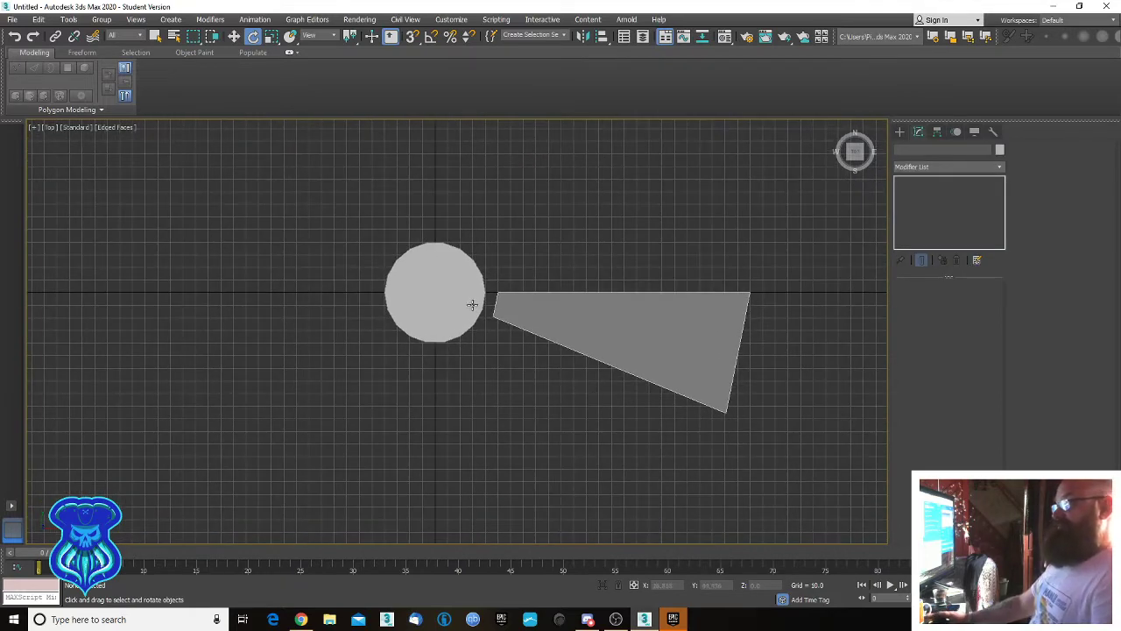
middle_drag(731, 184, 692, 195)
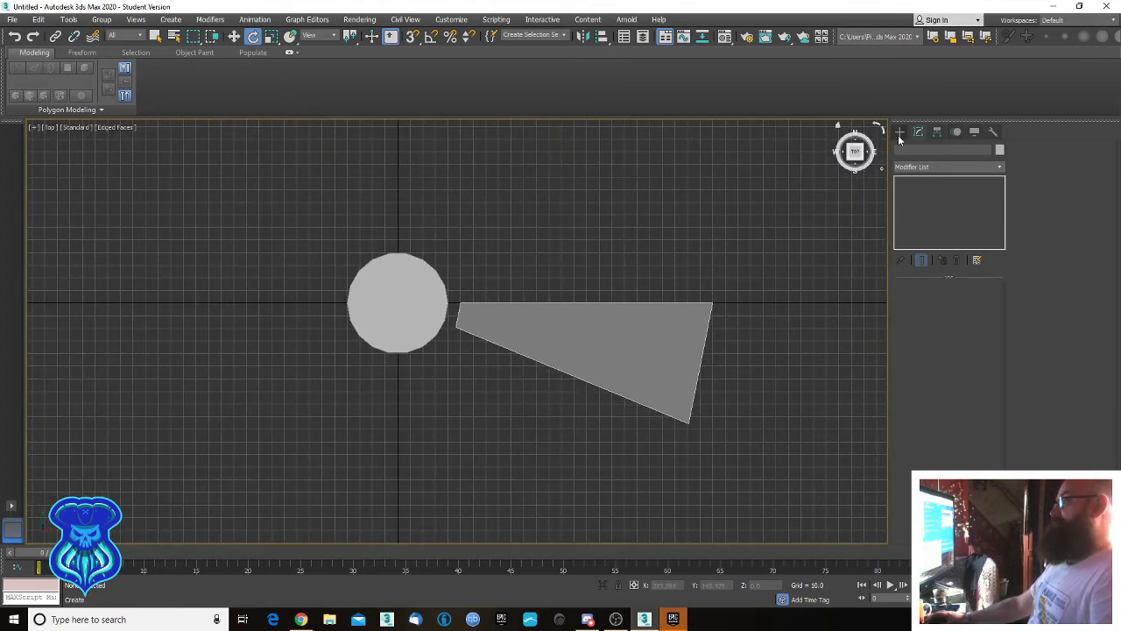
click(672, 324)
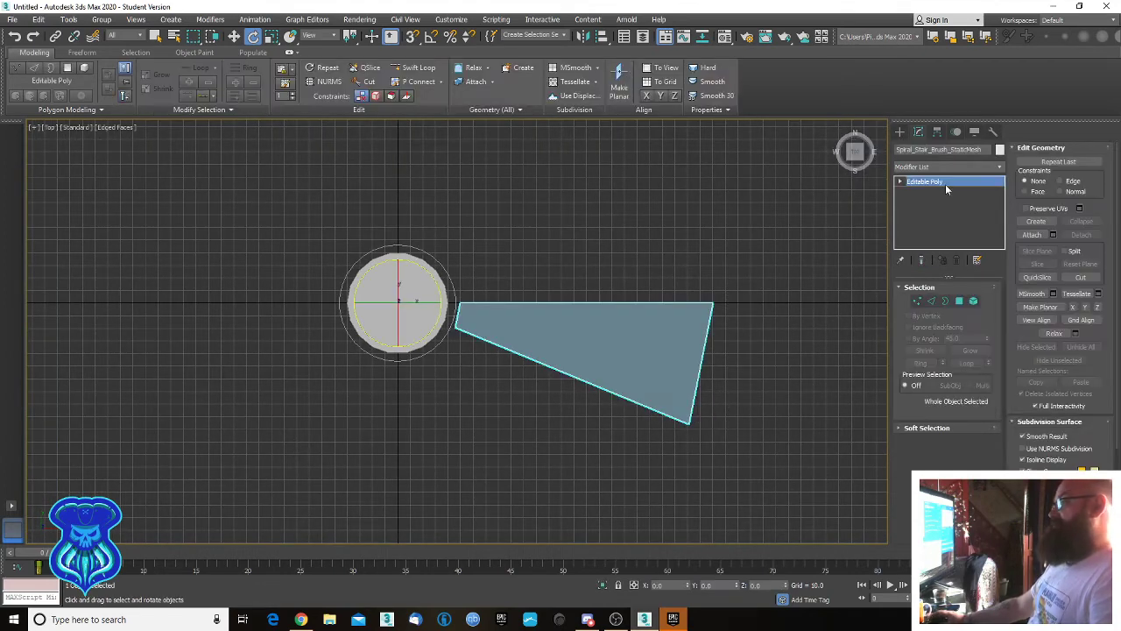
click(1037, 276)
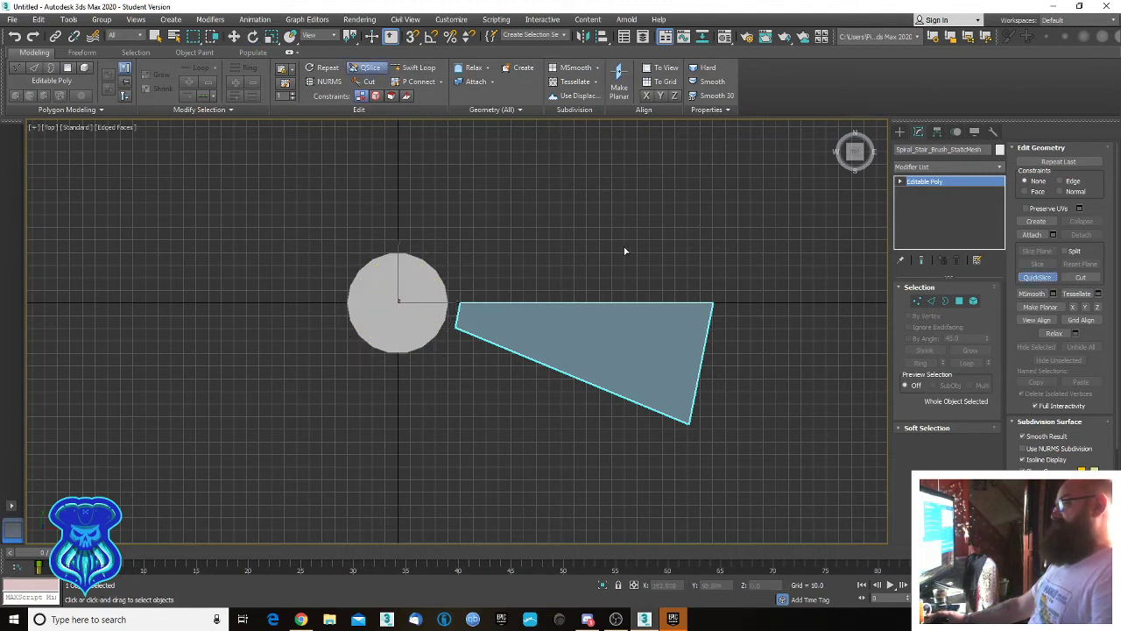
key(e)
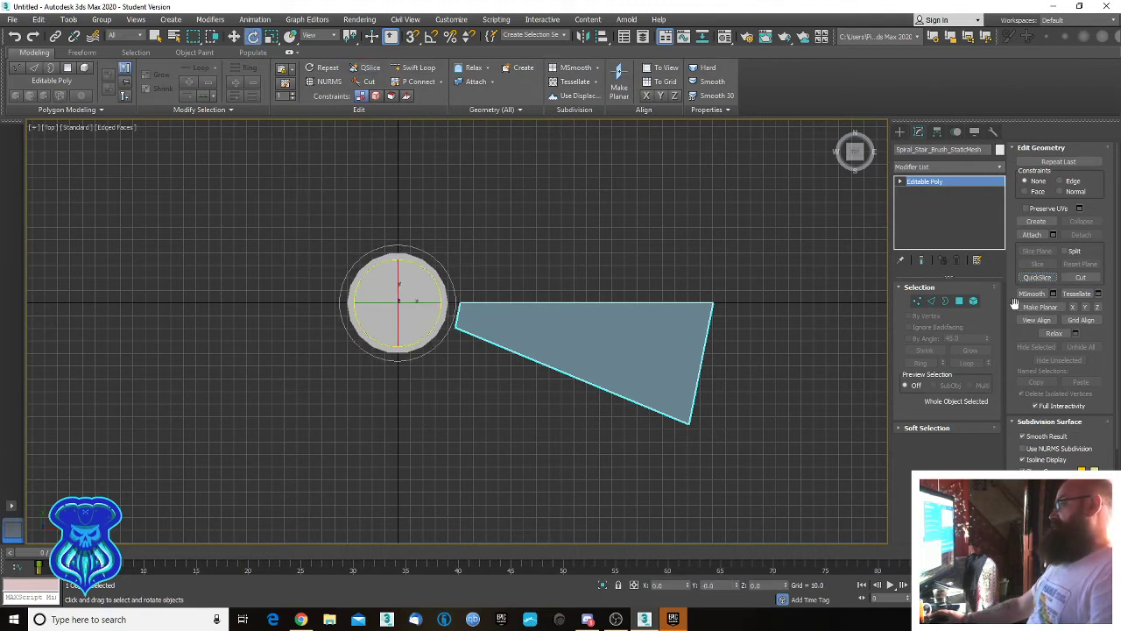
Try to stand a slice plane upright across the outer part of the tread's selected polygons and turn it to match the outer edge.
click(959, 301)
drag(528, 235, 611, 450)
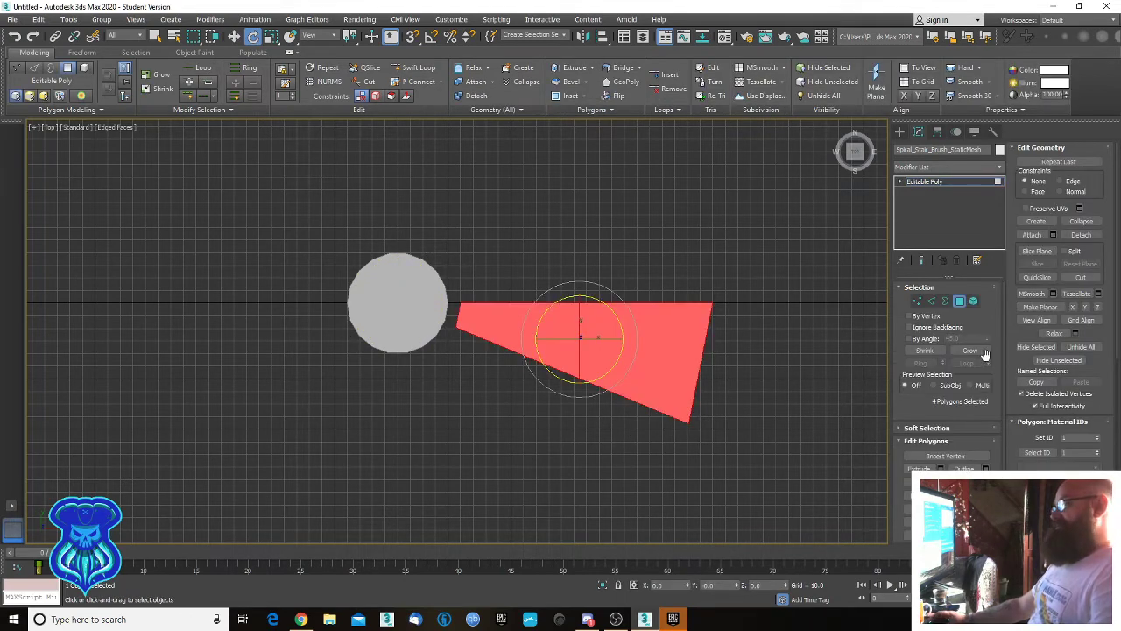
click(1036, 251)
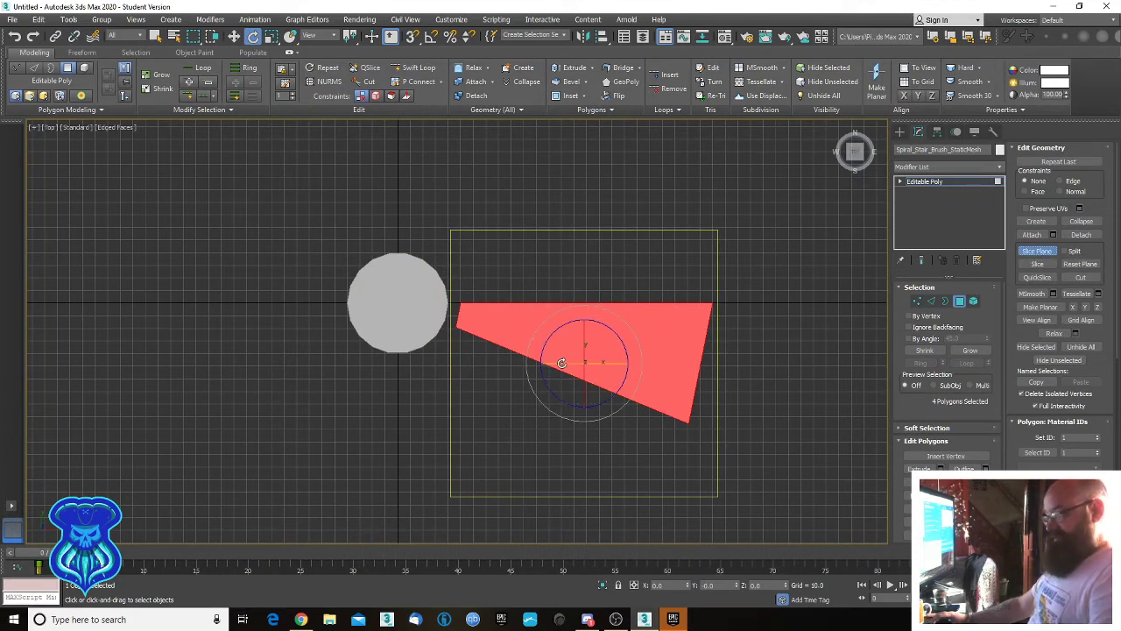
drag(561, 363, 667, 371)
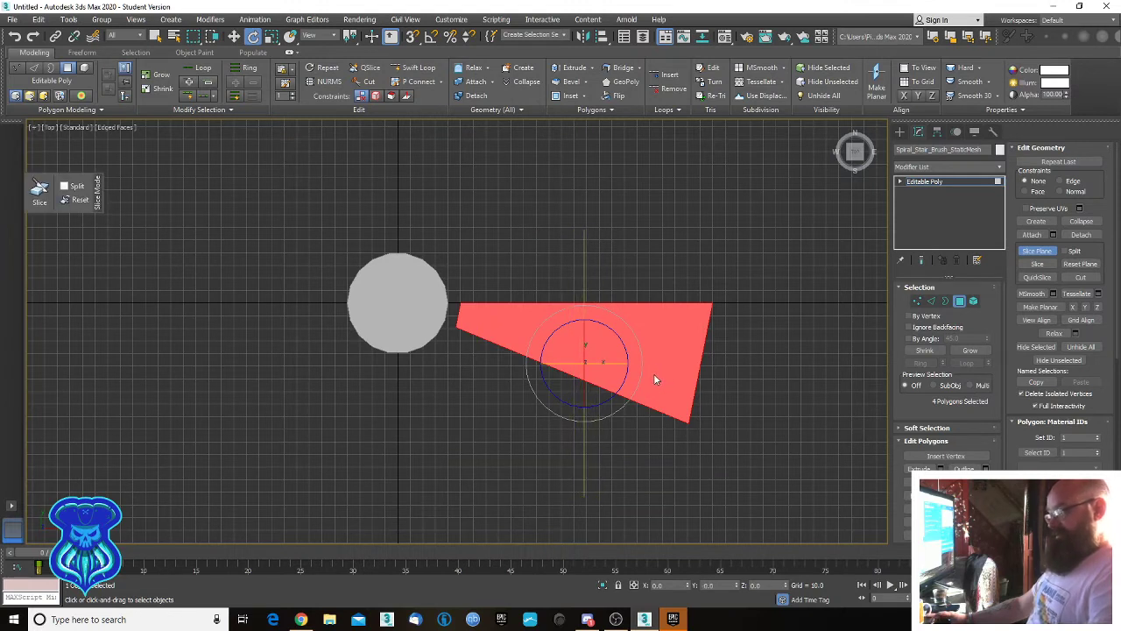
key(ctrl+z)
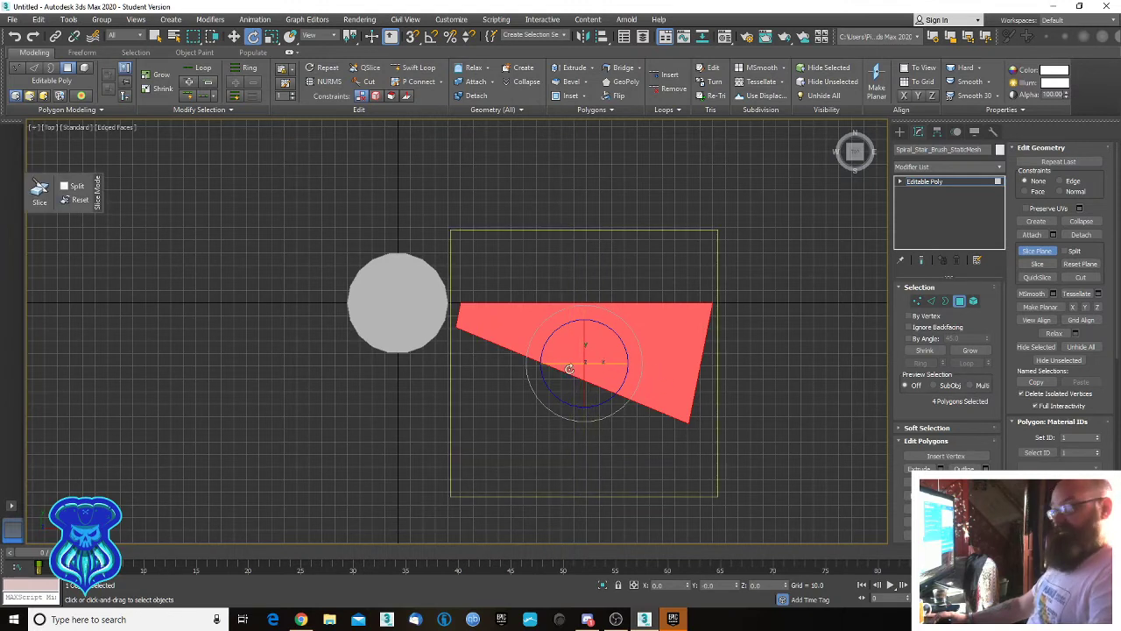
drag(565, 365, 638, 374)
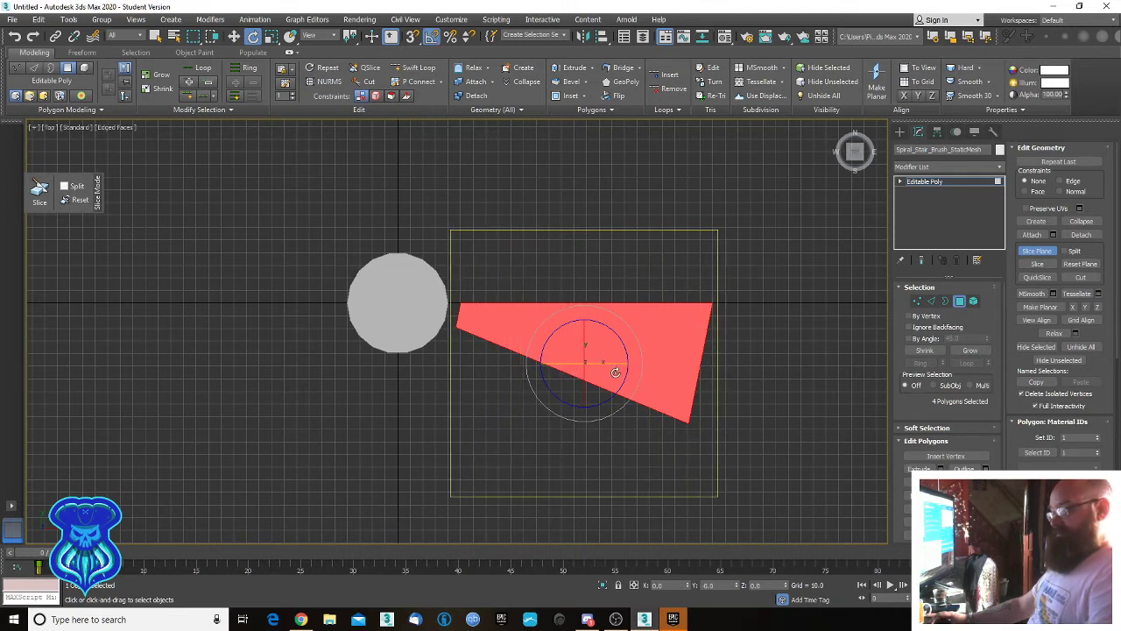
drag(568, 362, 682, 373)
key(w)
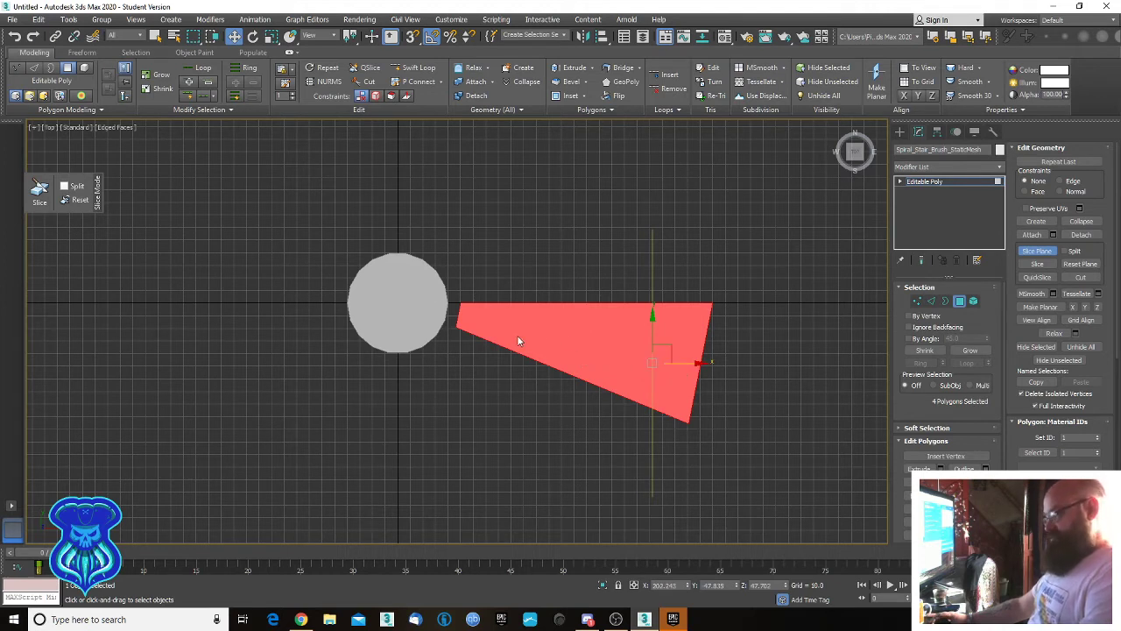
key(e)
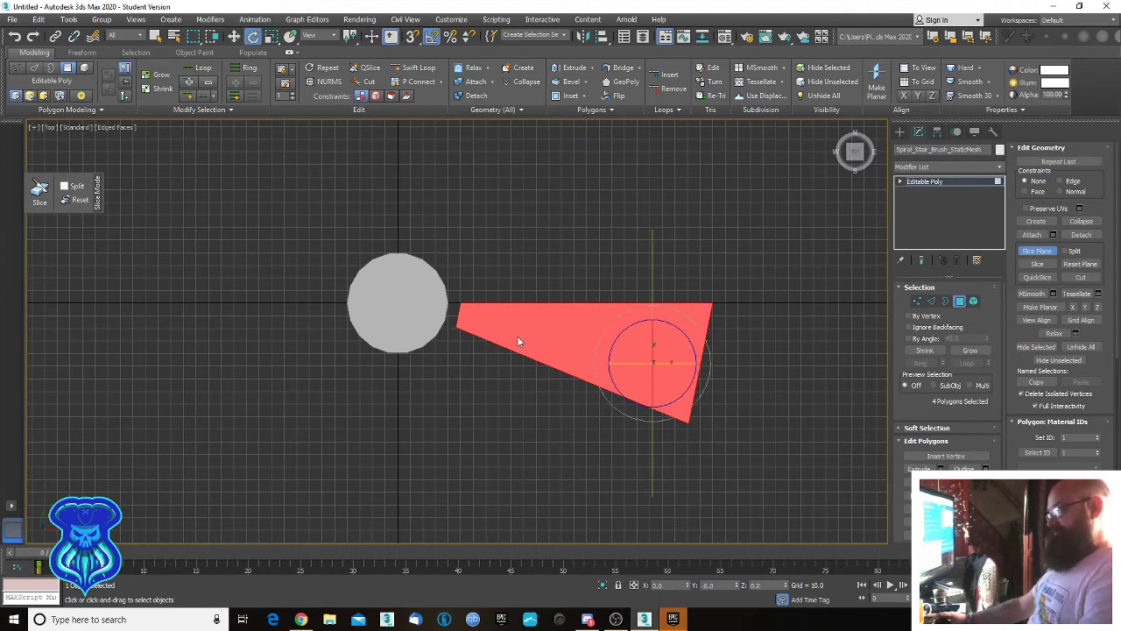
drag(674, 326, 684, 339)
click(959, 300)
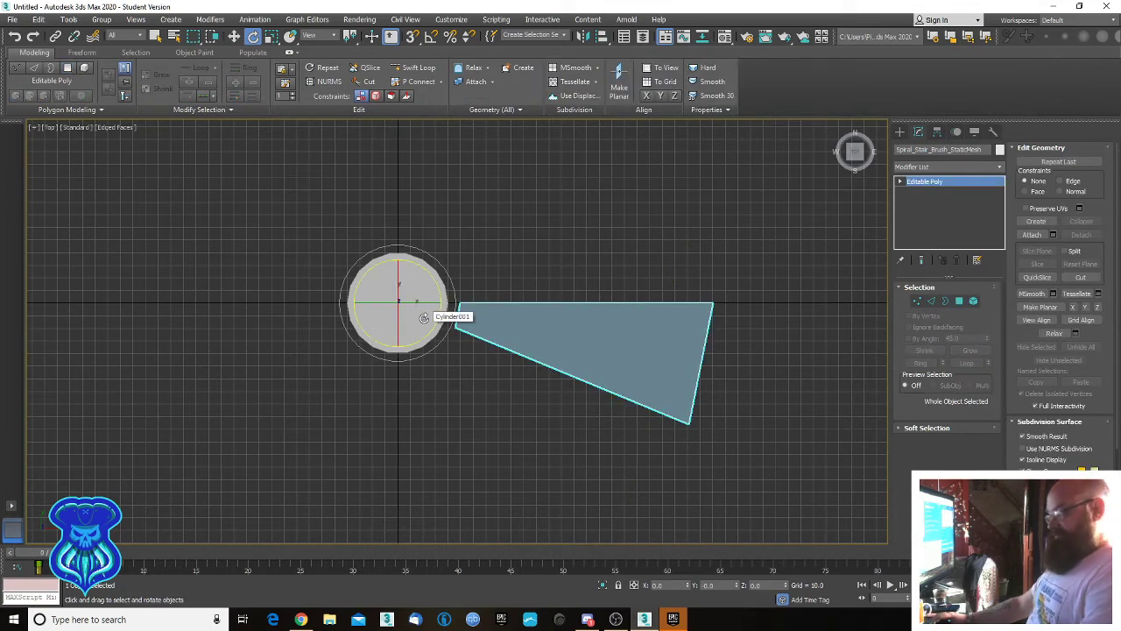
key(r)
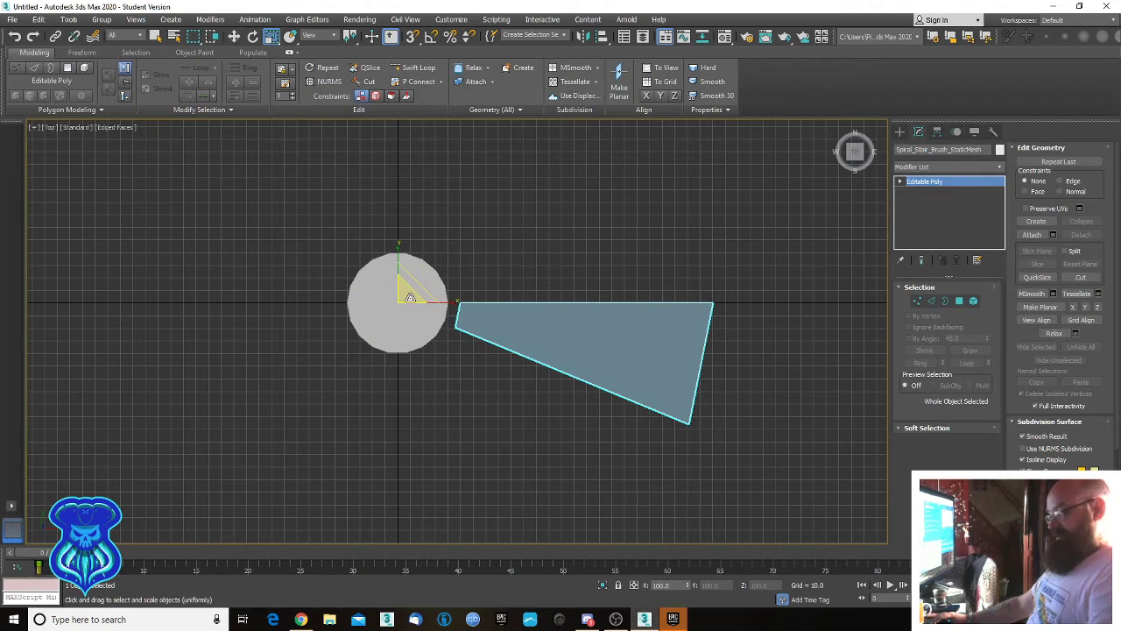
mouse_move(410, 297)
mouse_down()
mouse_move(500, 140)
mouse_move(420, 294)
mouse_move(479, 213)
mouse_up()
click(608, 359)
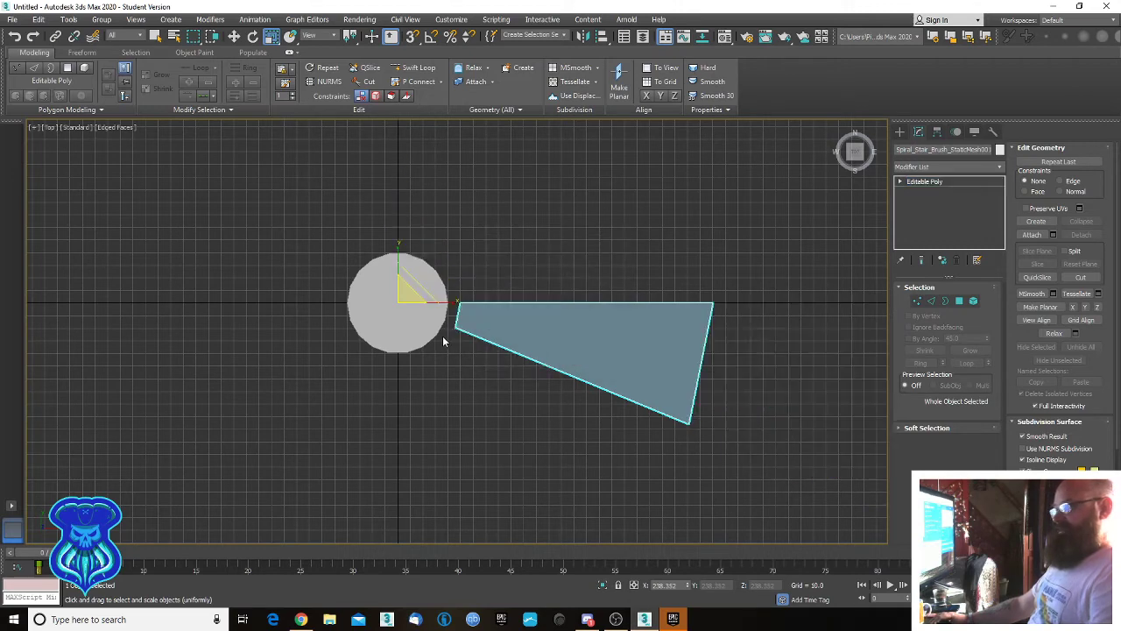
Create a copy of the central cylinder scaled uniformly to about 616% as a guide at the tread's outer end, with wireframe display.
click(422, 335)
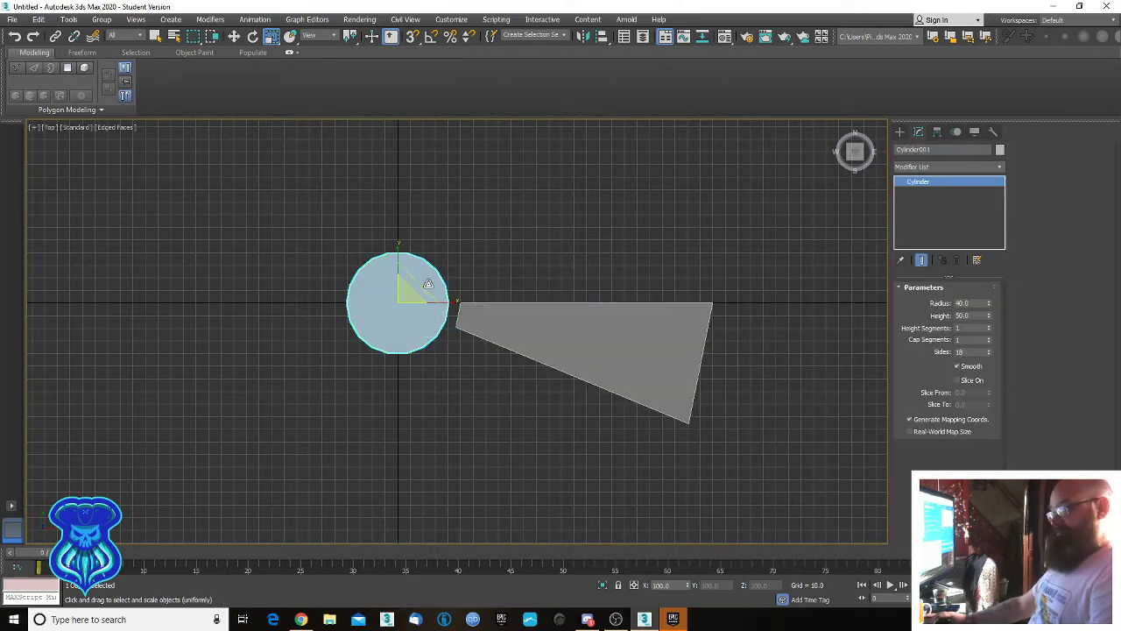
mouse_move(405, 297)
shift+mouse_down()
mouse_move(421, 252)
mouse_move(508, 137)
mouse_move(560, 123)
mouse_move(637, 589)
mouse_move(613, 438)
mouse_move(545, 321)
mouse_move(531, 485)
mouse_move(545, 568)
mouse_move(567, 606)
mouse_move(577, 586)
shift+mouse_up()
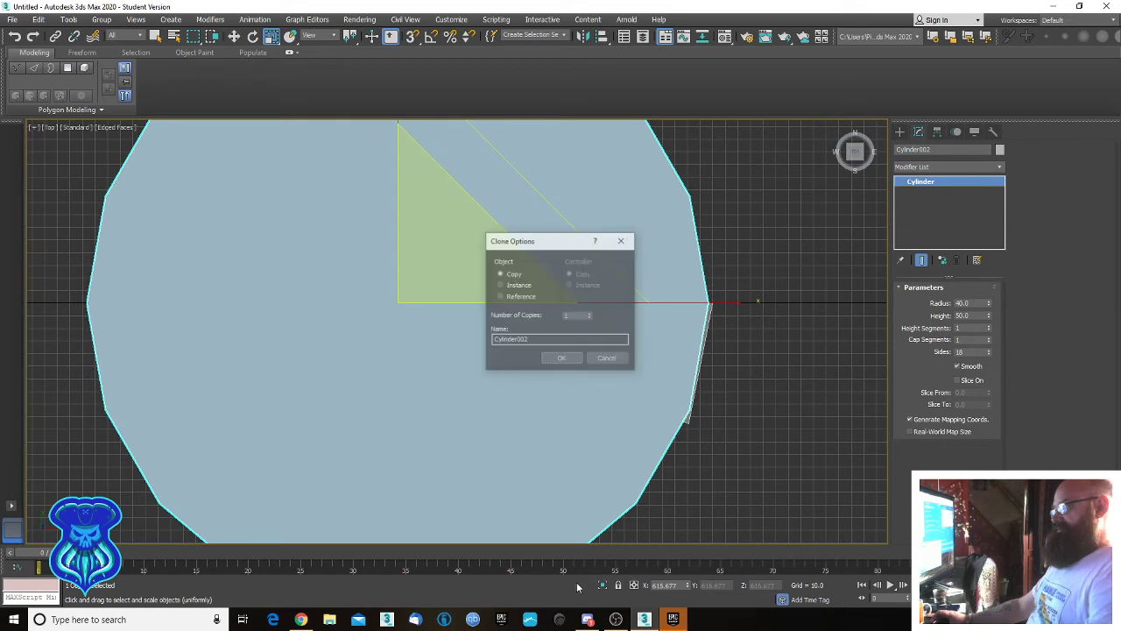
click(561, 358)
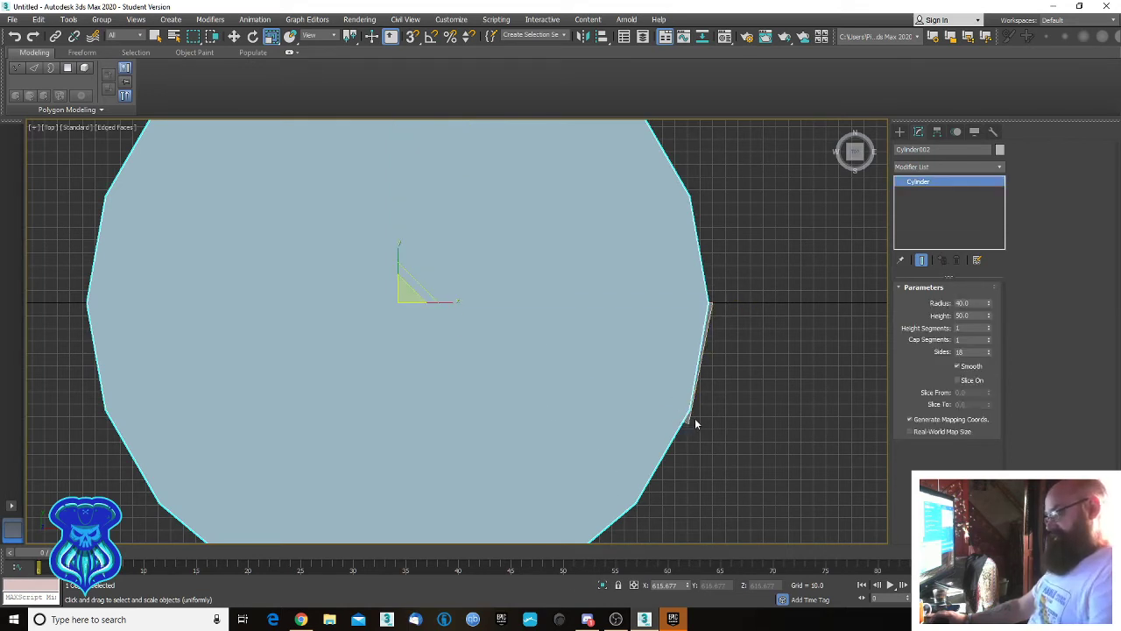
key(F3)
click(721, 426)
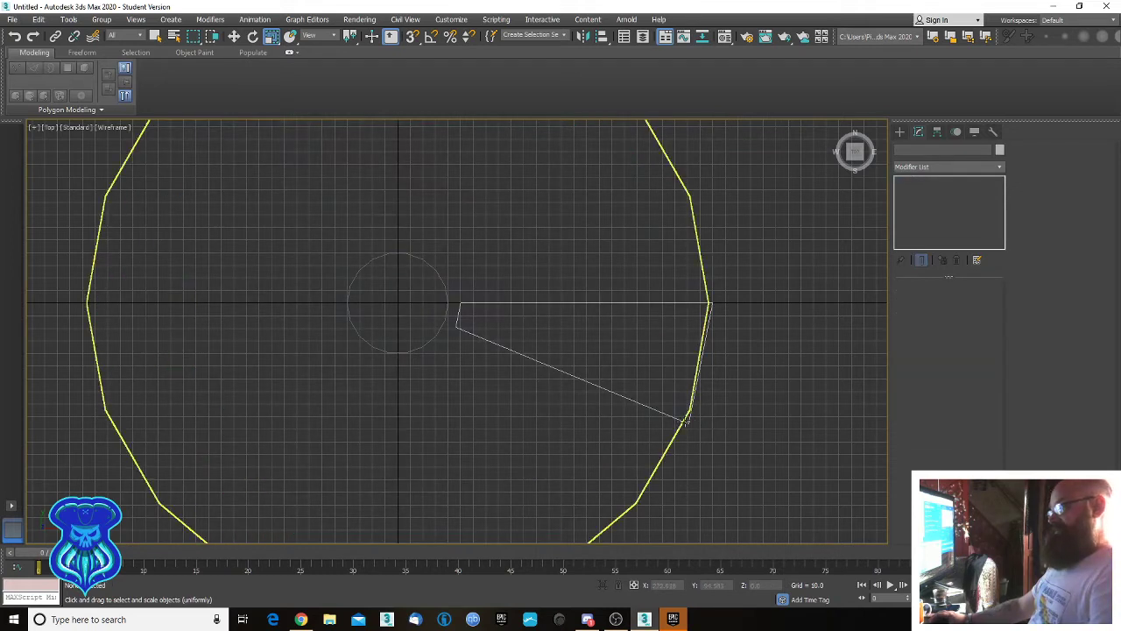
Rotate the tread about 1.25 degrees around the vertical axis at the cylinder's centre to line its outer edge up with the guide.
click(687, 423)
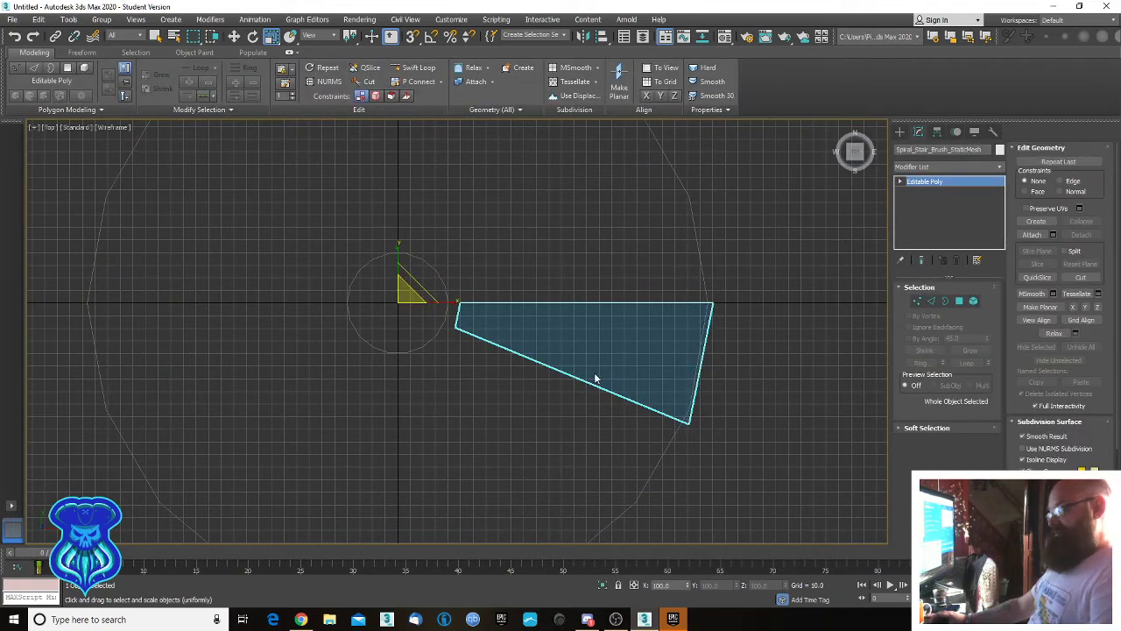
key(e)
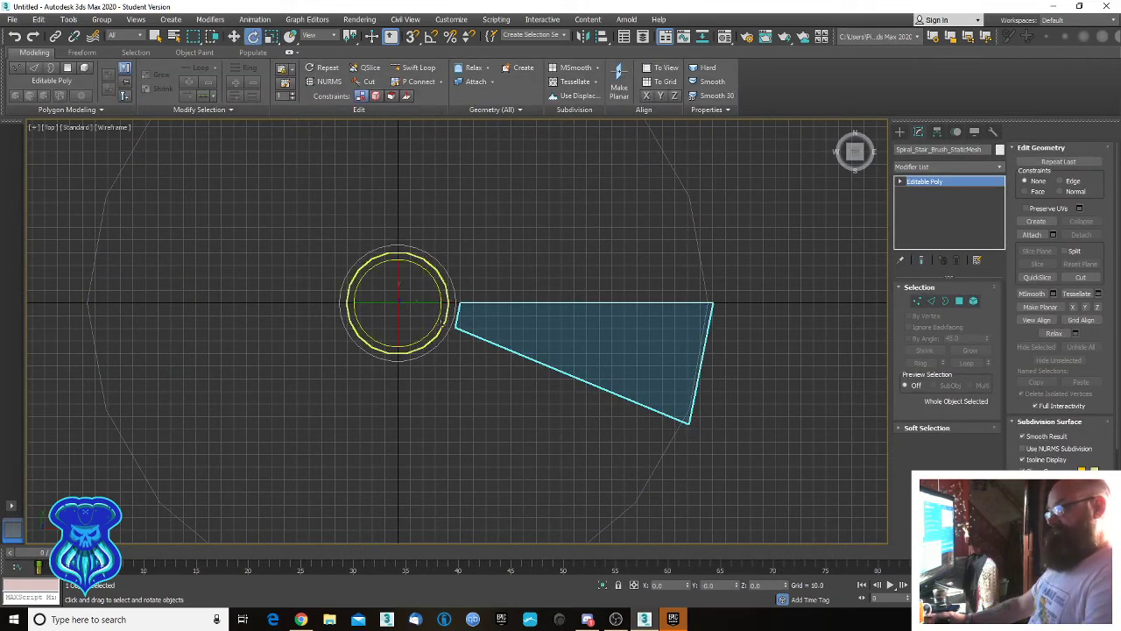
drag(431, 324, 434, 324)
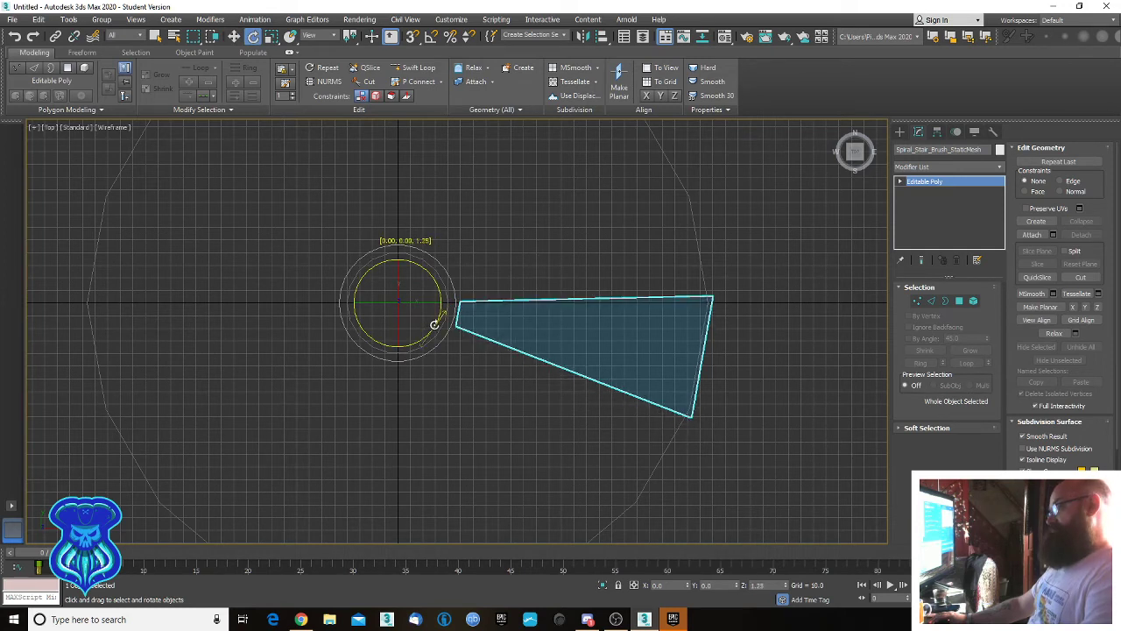
drag(434, 324, 433, 321)
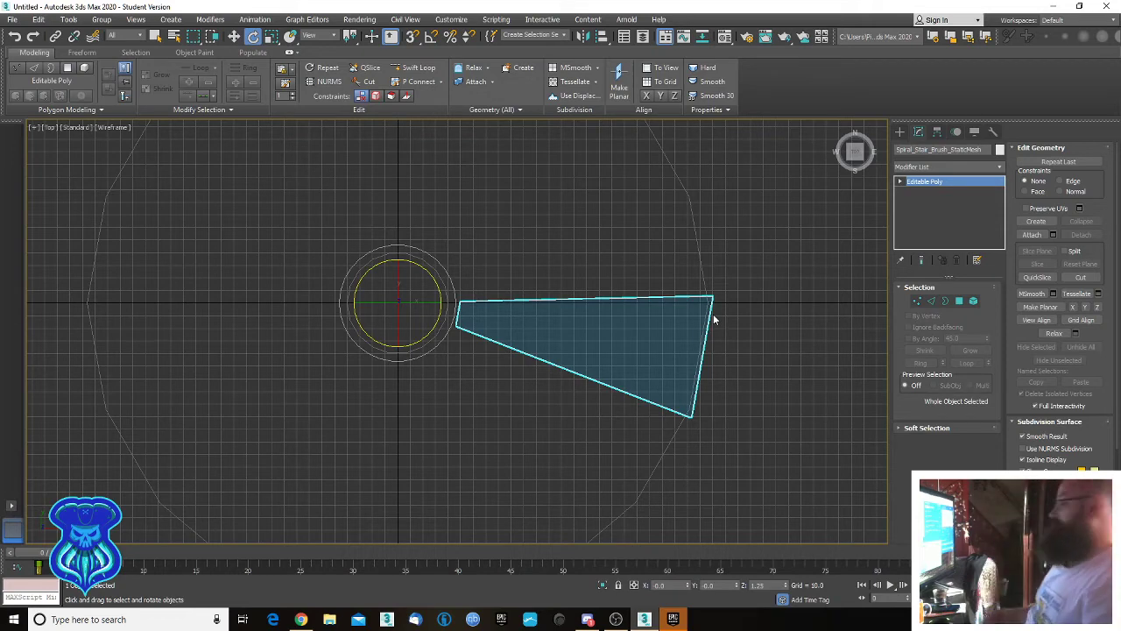
Delete the enlarged guide cylinder and show the small cylinder and tread shaded in an angled perspective view.
click(733, 245)
click(698, 252)
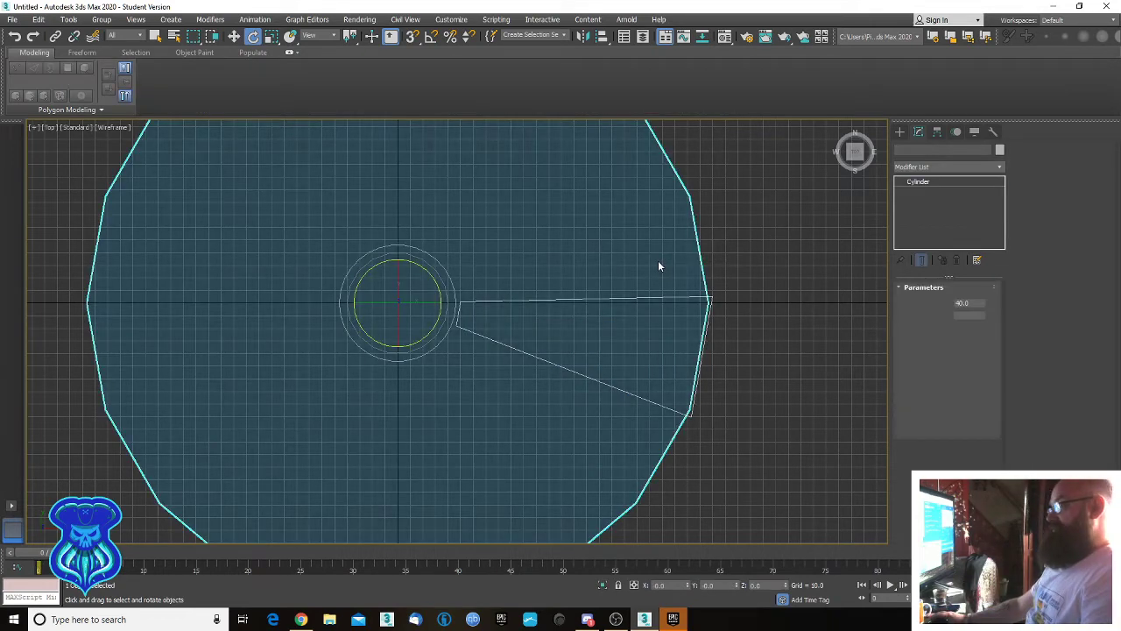
key(Delete)
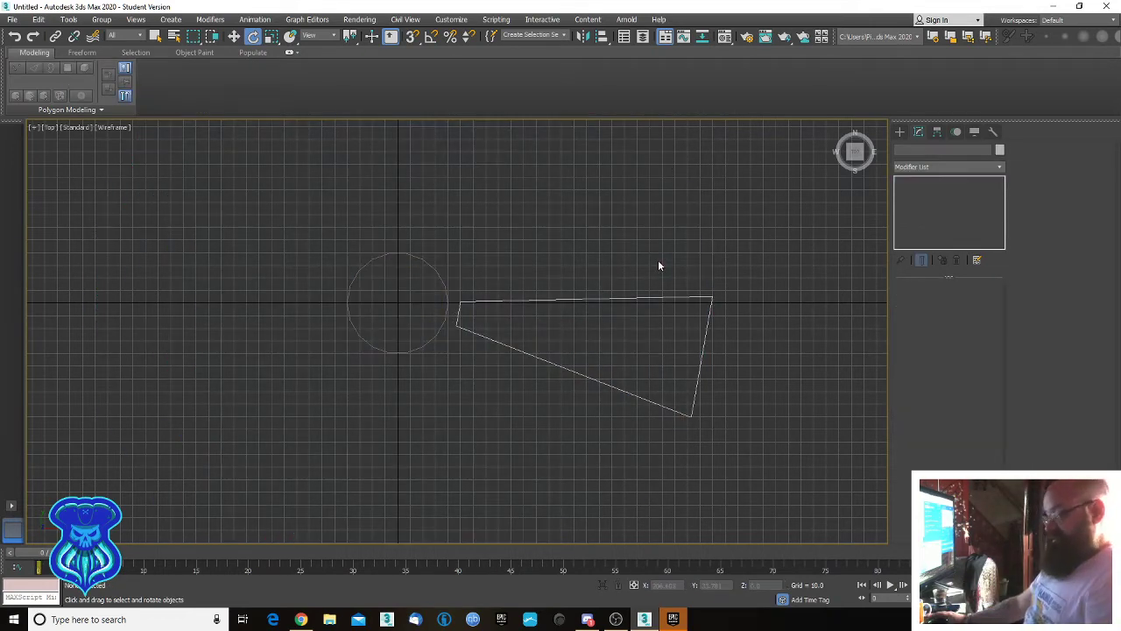
scroll(552, 336, up, 4)
key(F3)
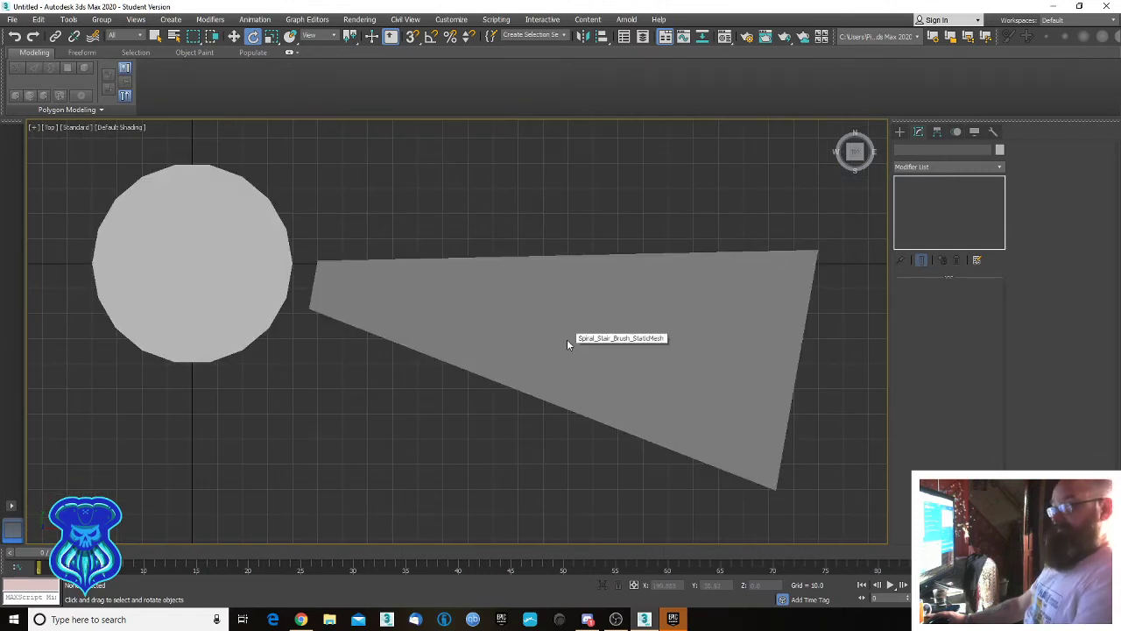
key(p)
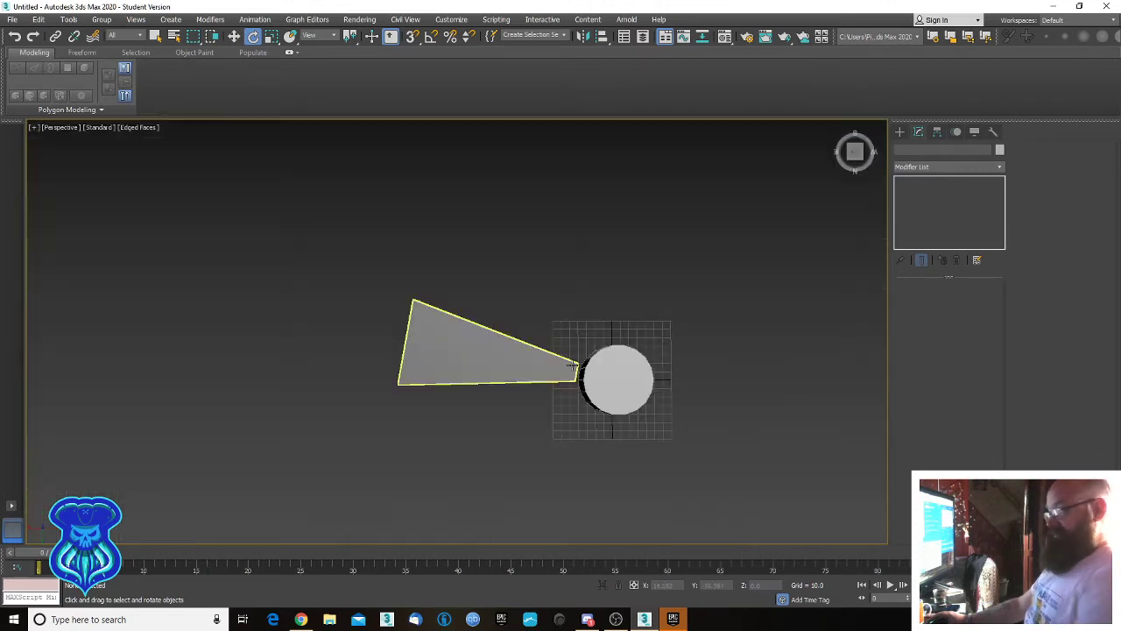
alt+middle_drag(602, 394, 622, 273)
Select the central cylinder and switch to Calculator.
click(468, 220)
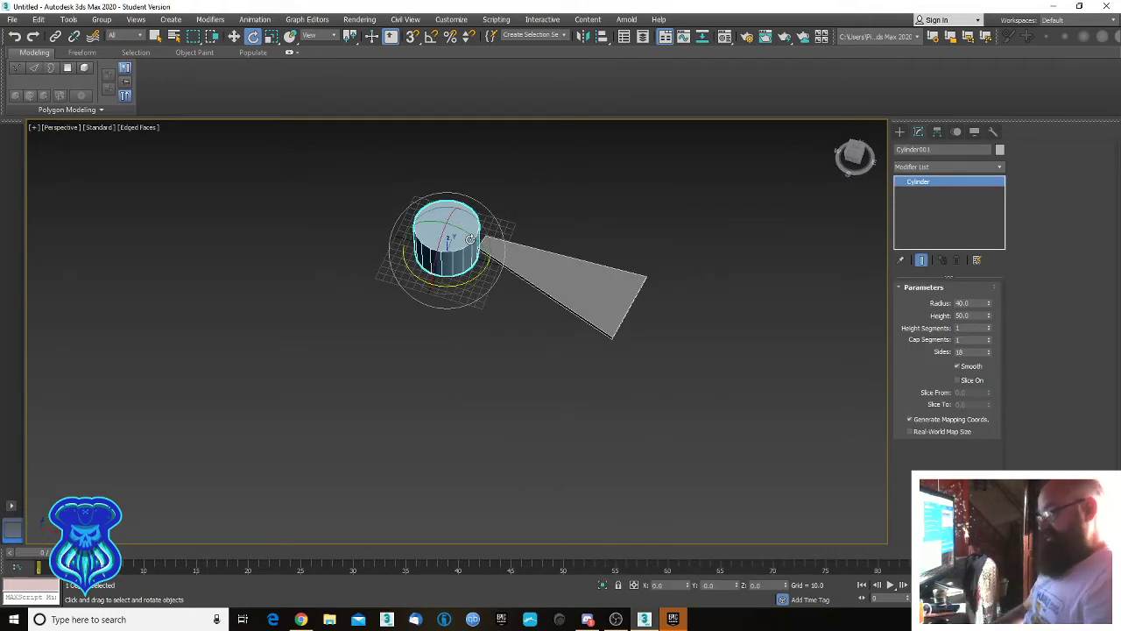
key(super)
text(calc)
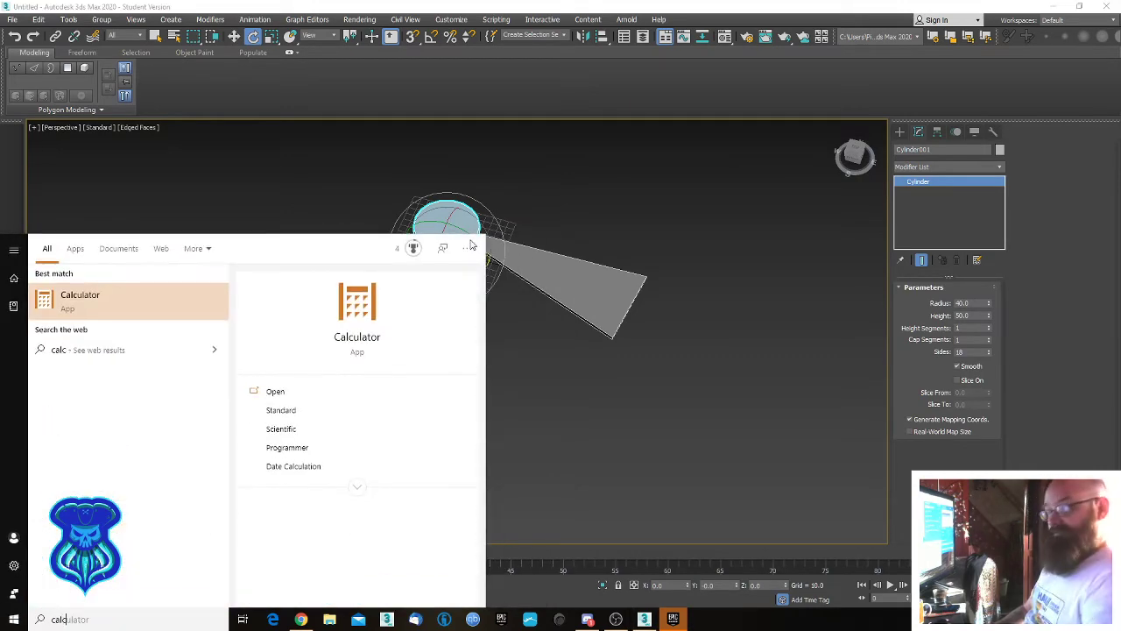
key(Return)
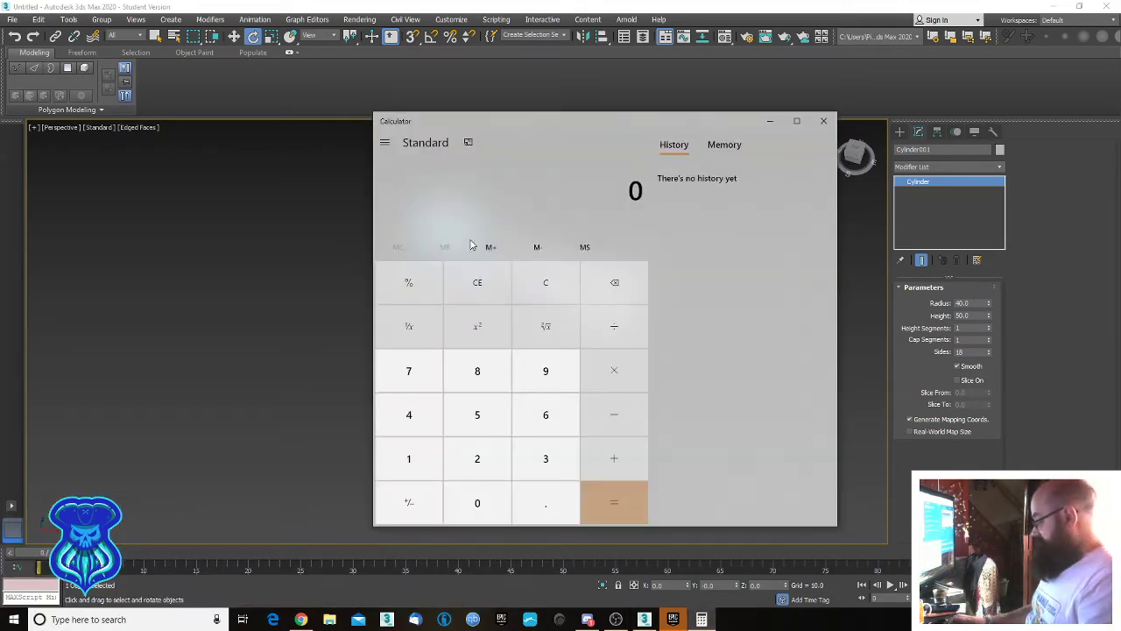
text(360)
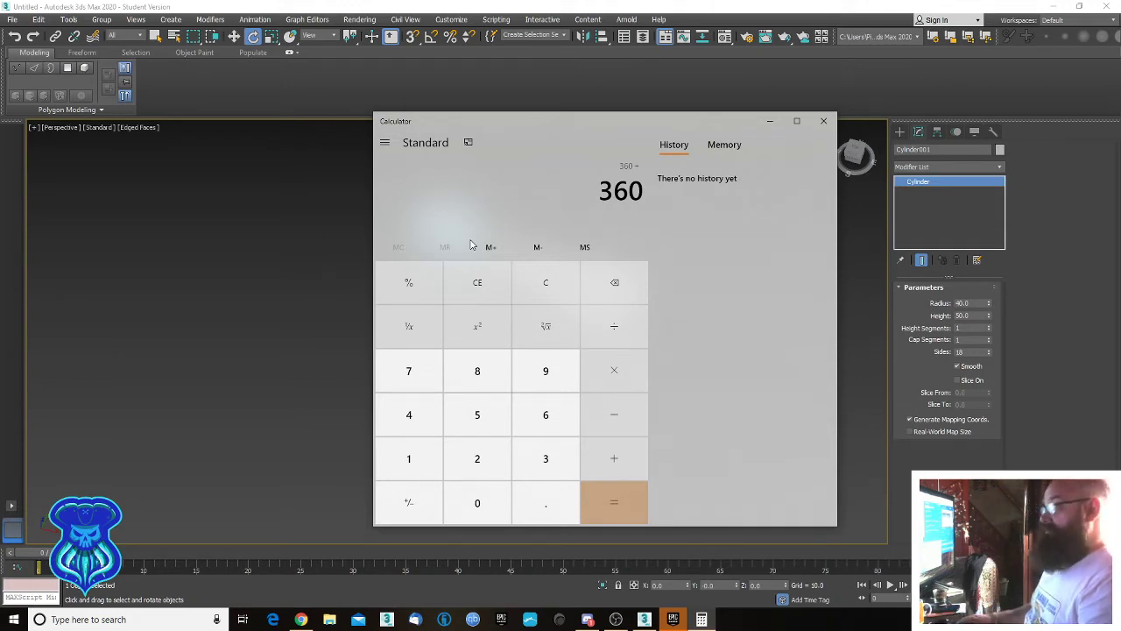
key(Escape)
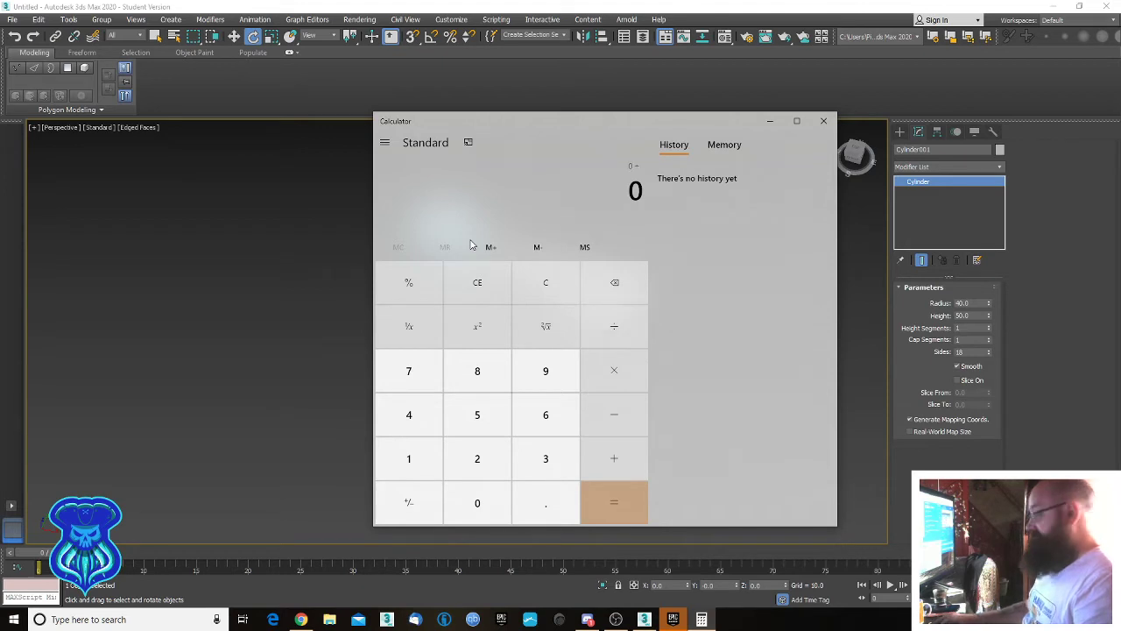
key(Return)
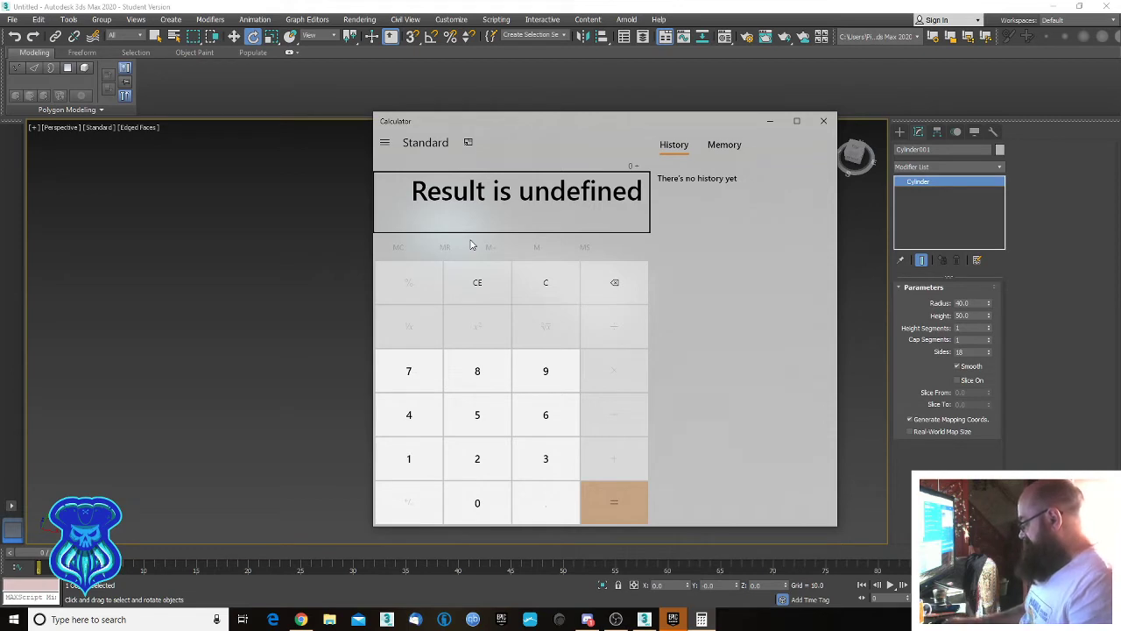
key(Escape)
key(Escape)
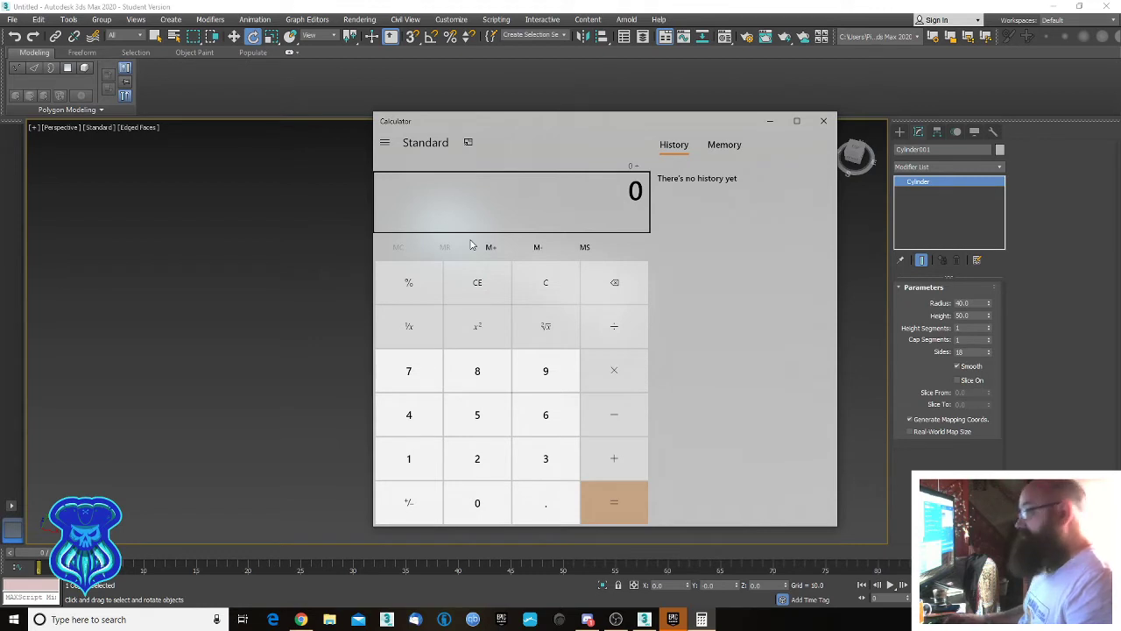
key(Return)
key(Escape)
key(Escape)
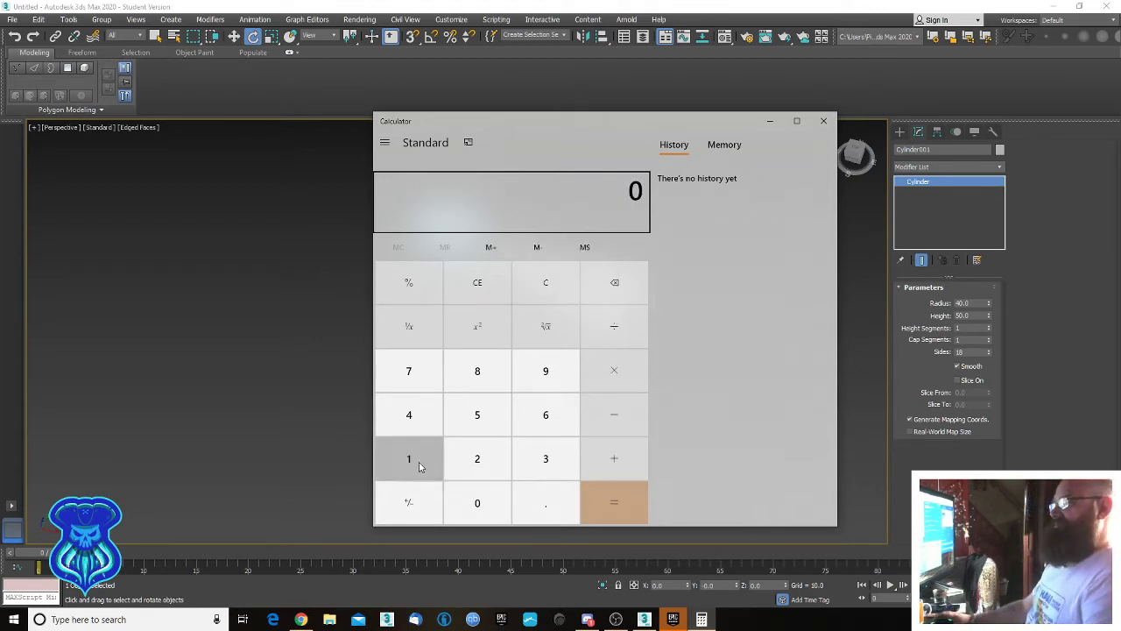
Calculate 360 divided by 18, close Calculator and return to 3ds Max.
click(543, 460)
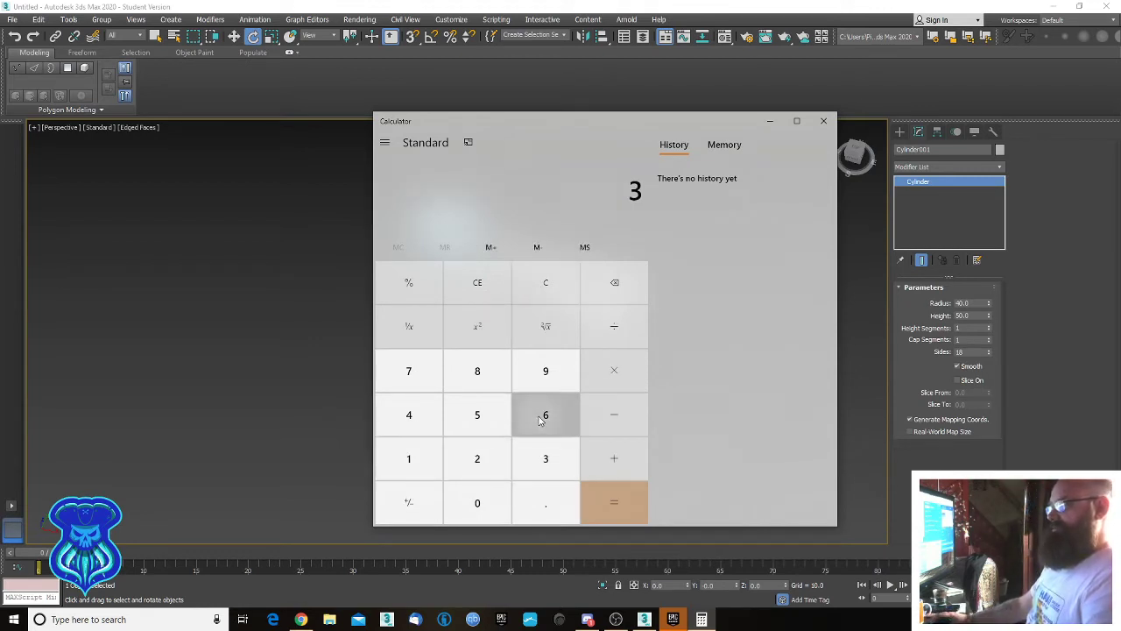
click(542, 415)
click(476, 500)
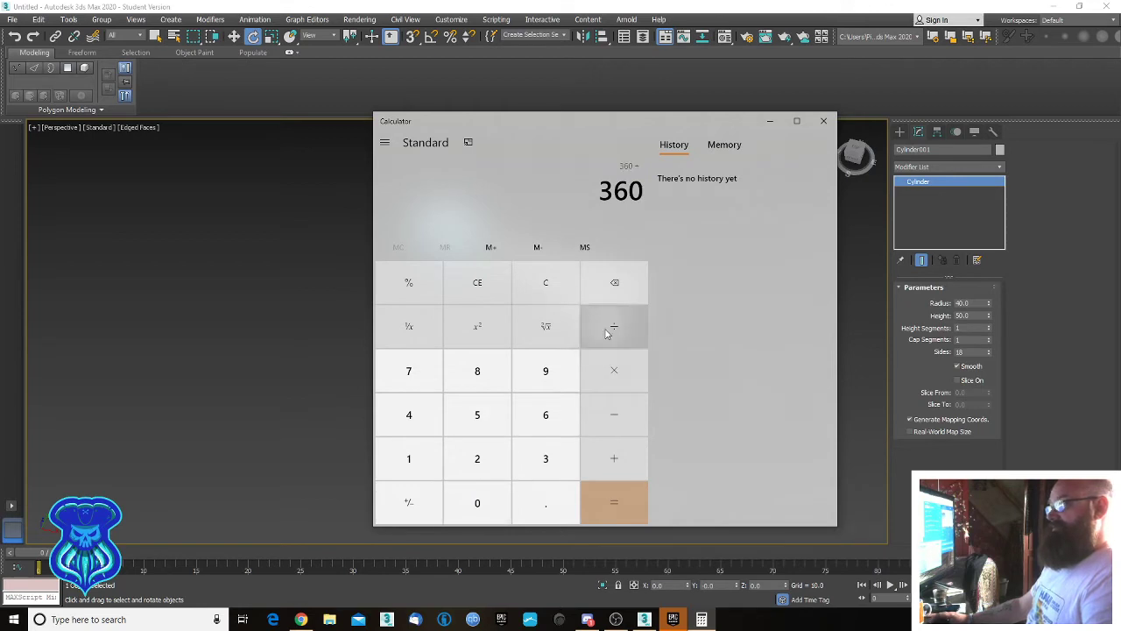
click(426, 464)
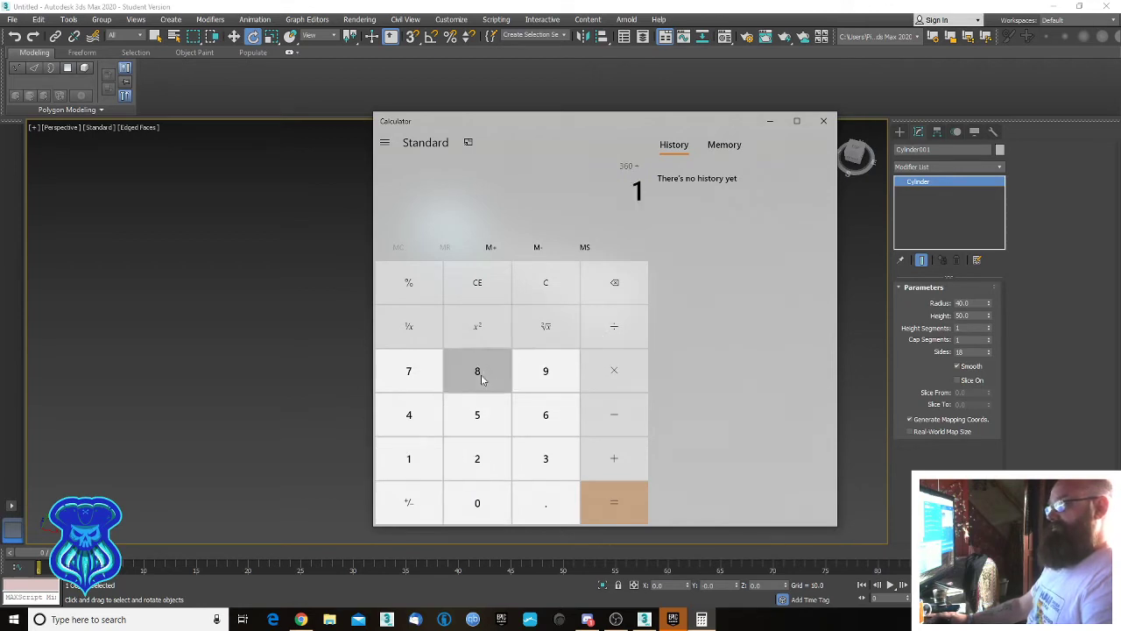
click(481, 374)
click(627, 505)
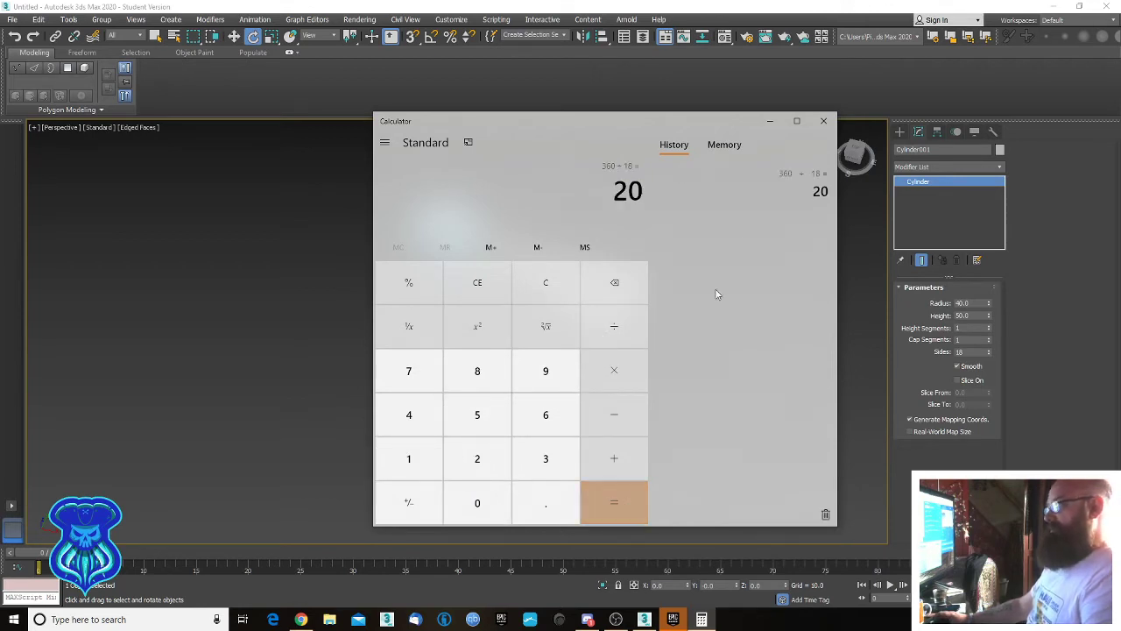
click(822, 123)
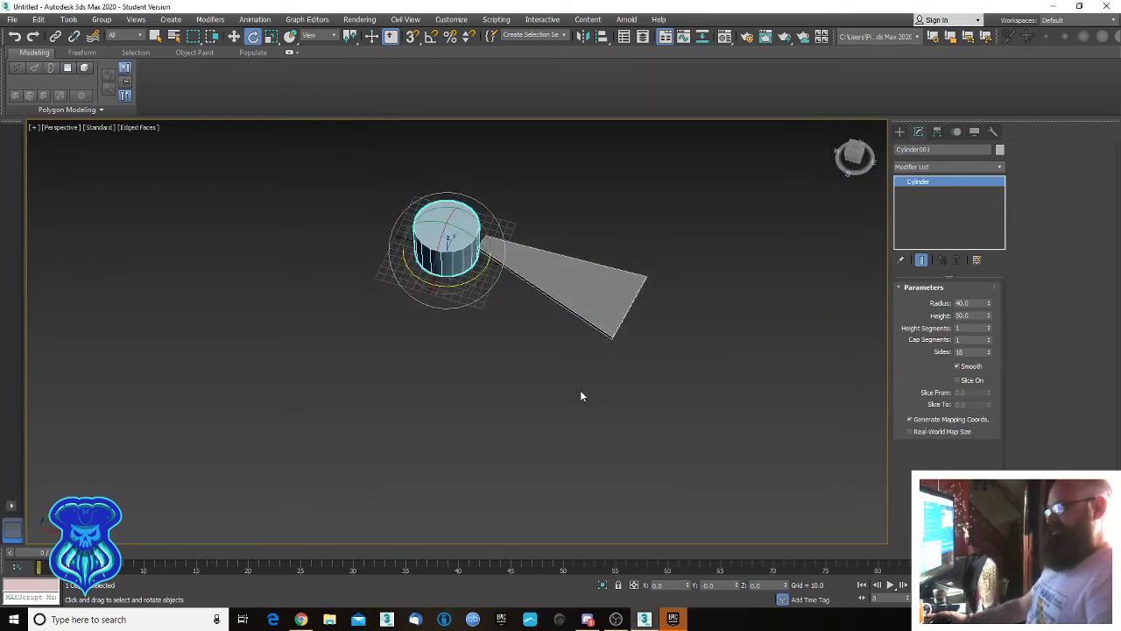
Select the stair tread instead of the cylinder, with the Rotate tool active and angle snapping turned on.
alt+middle_drag(580, 392, 522, 353)
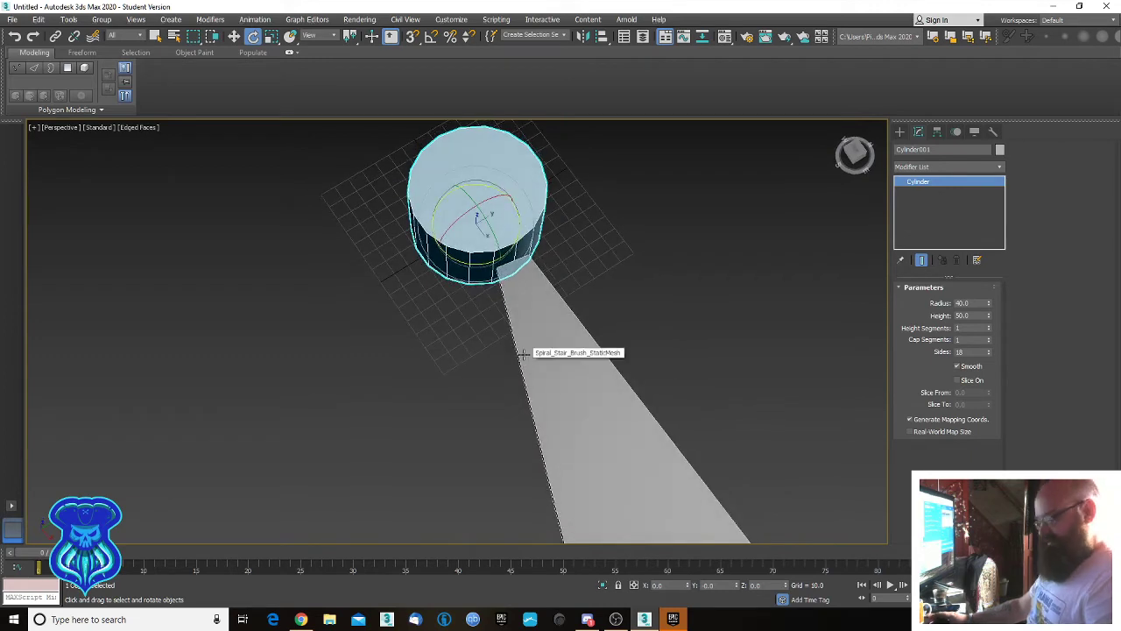
key(w)
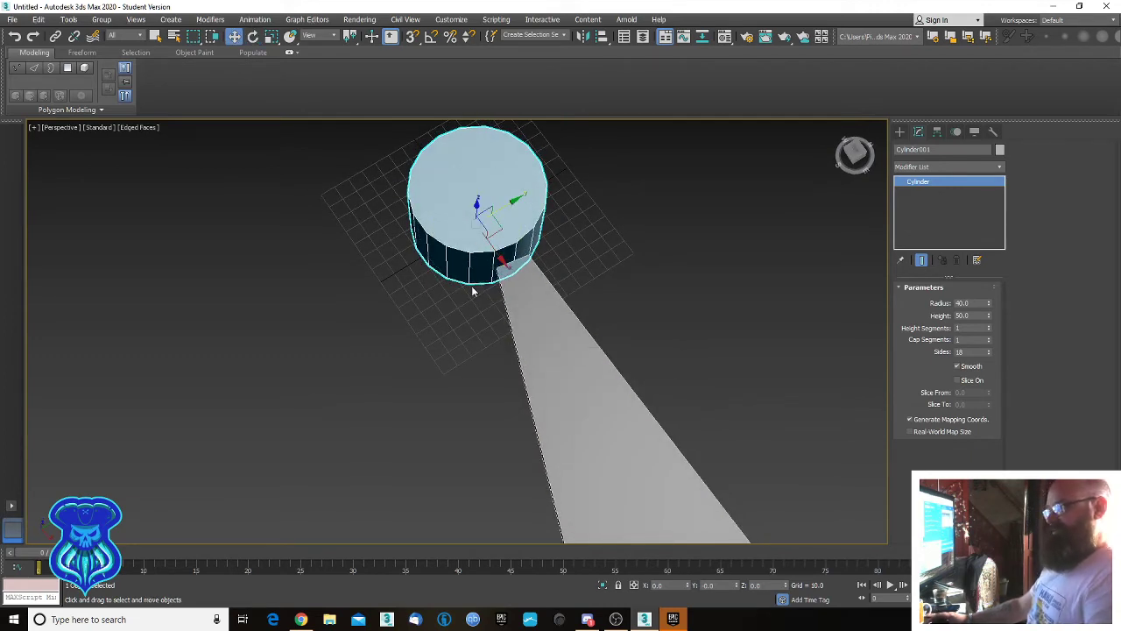
key(e)
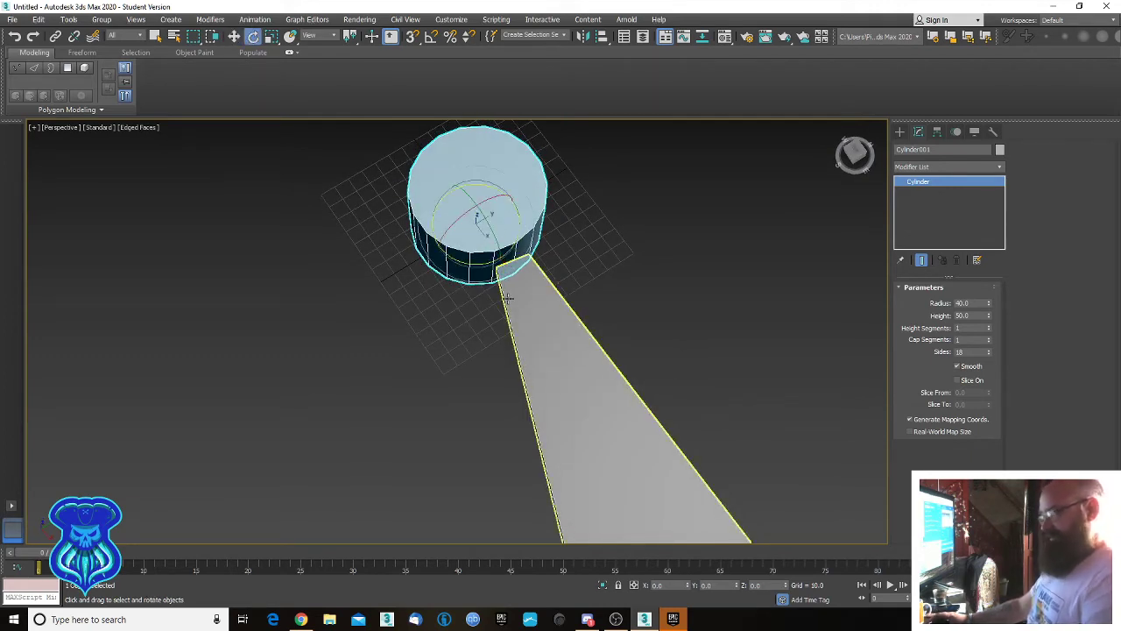
key(ctrl+d)
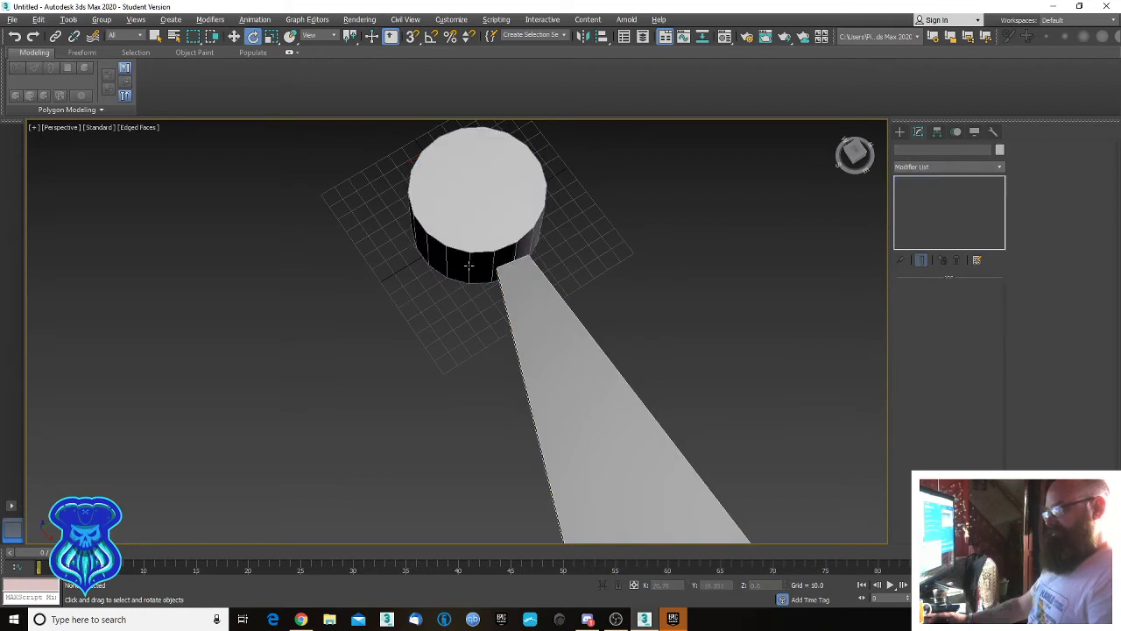
click(529, 311)
middle_drag(518, 288, 518, 267)
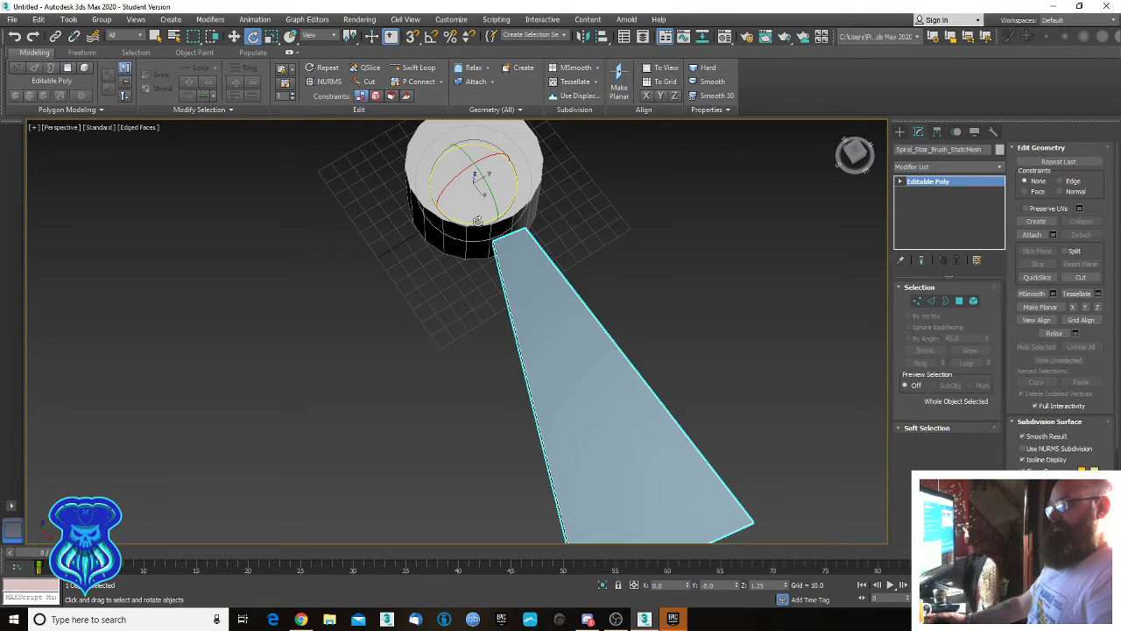
drag(482, 219, 462, 230)
click(607, 360)
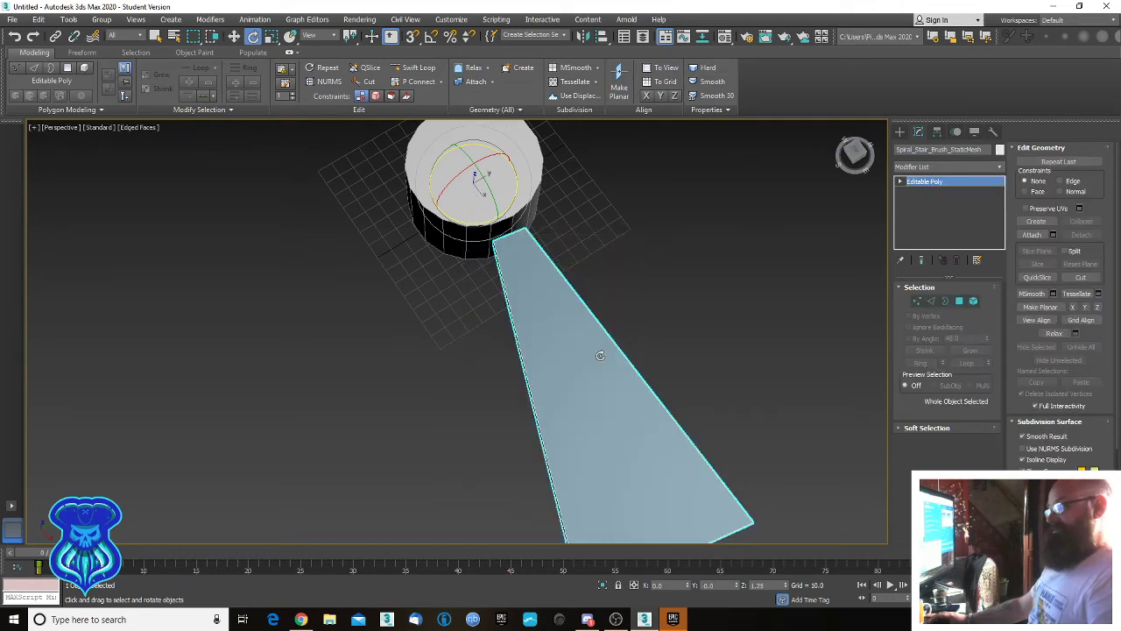
key(a)
Create one copy of the tread rotated -20 degrees around the cylinder's vertical axis.
mouse_move(482, 223)
mouse_down()
mouse_move(463, 230)
mouse_move(474, 229)
mouse_up()
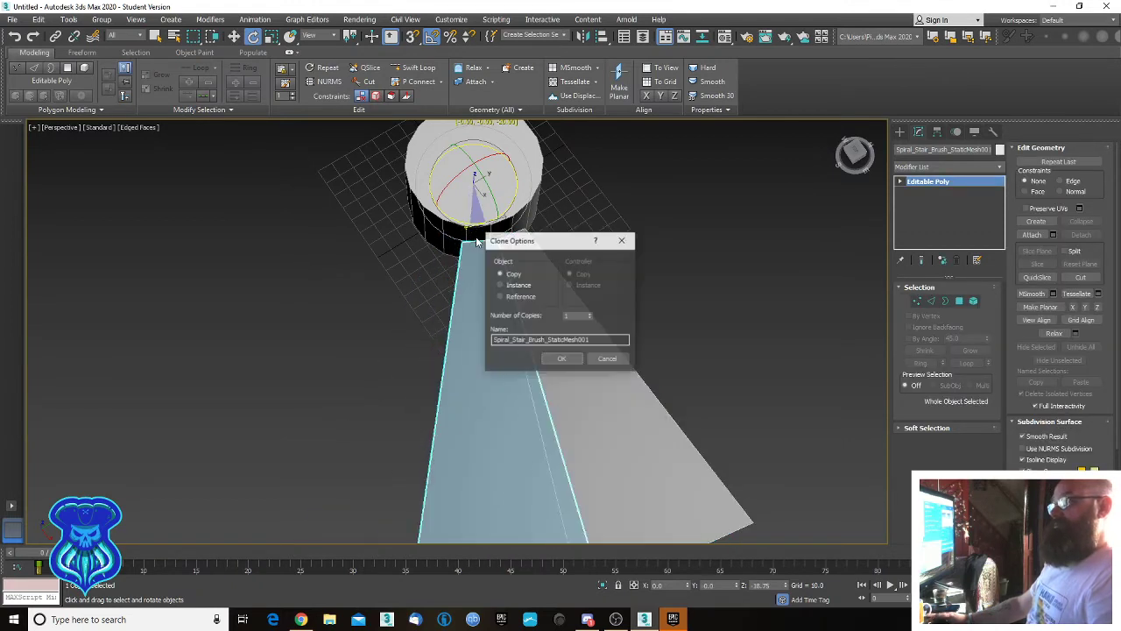
double_click(571, 316)
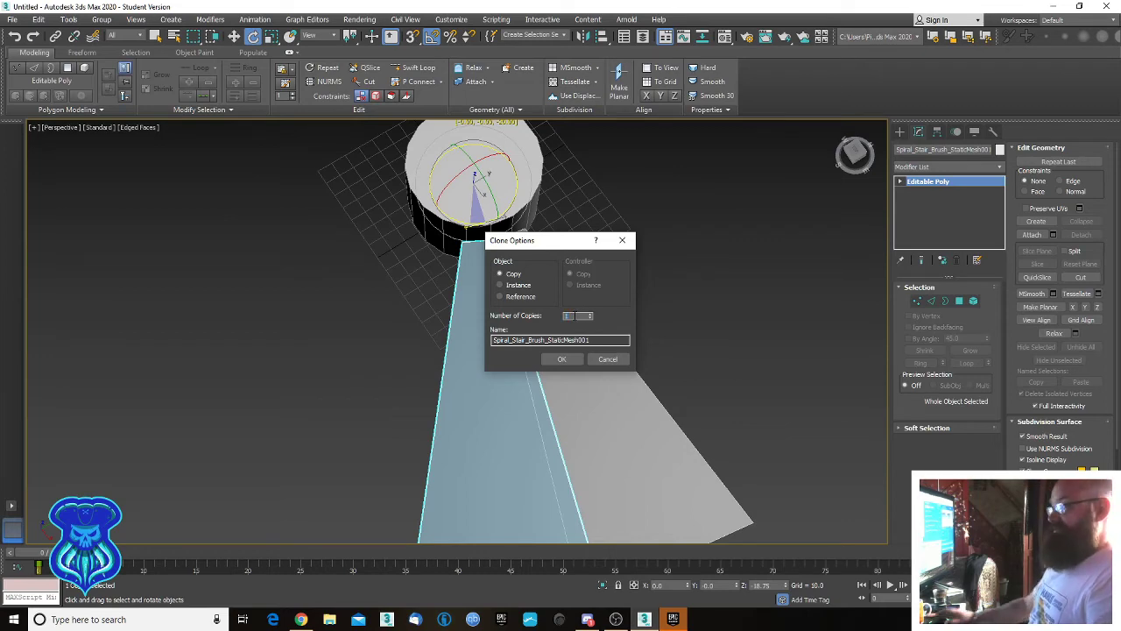
click(551, 363)
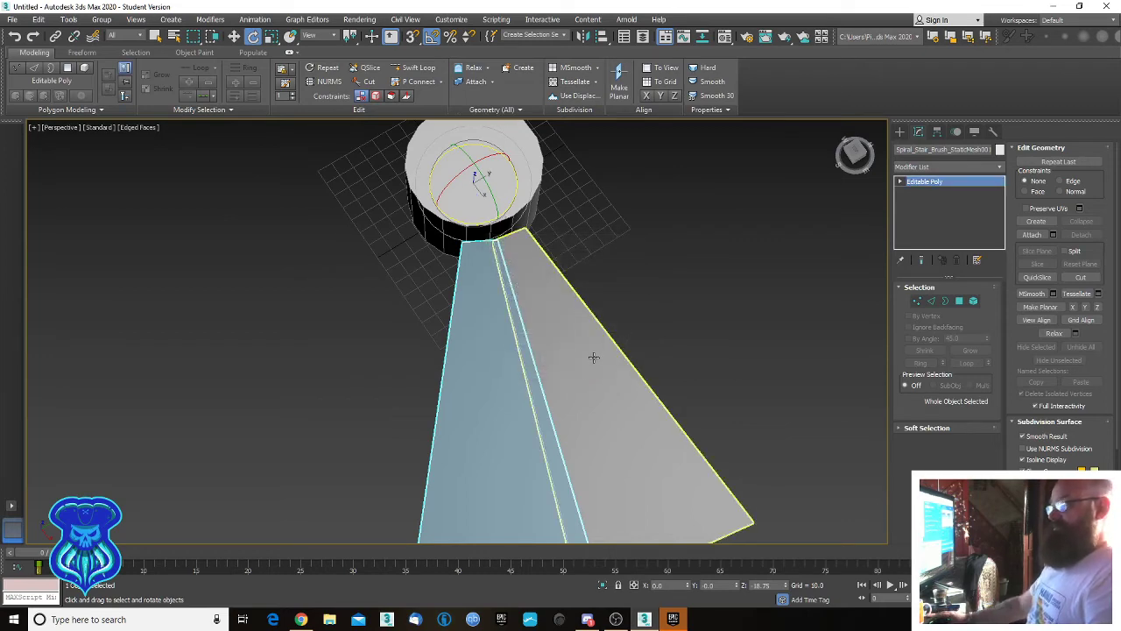
Clone the rotated tread copy in -20 degree steps around the cylinder's vertical axis, with 17 copies, to form a full ring.
mouse_move(613, 388)
middle_down()
mouse_move(630, 245)
mouse_move(602, 301)
middle_up()
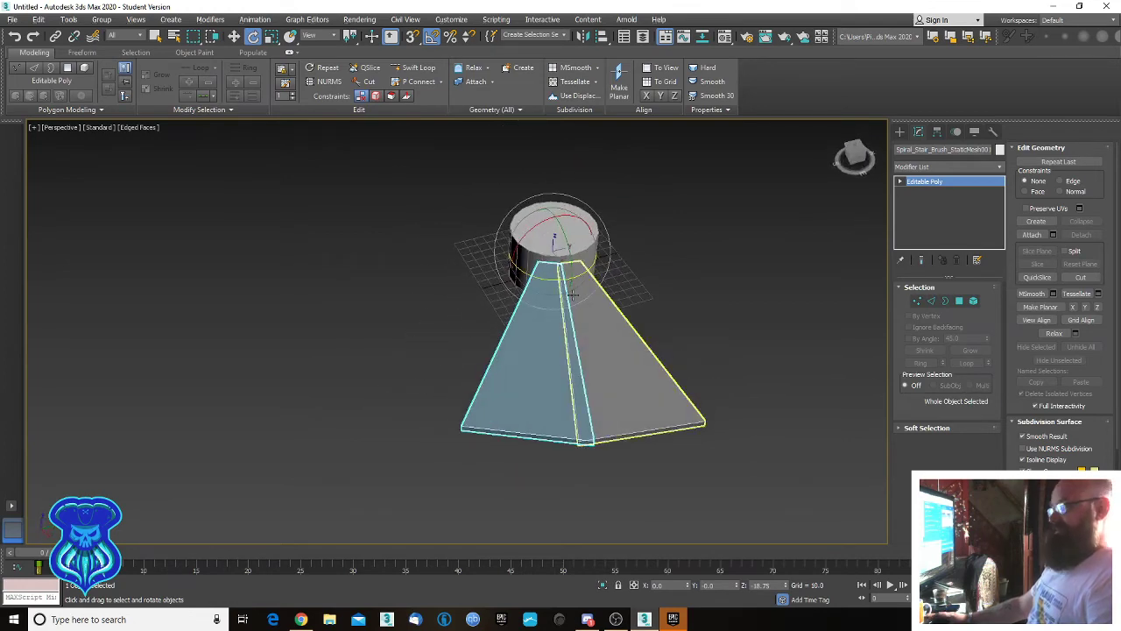
mouse_move(557, 277)
shift+mouse_down()
mouse_move(533, 279)
mouse_move(552, 274)
shift+mouse_up()
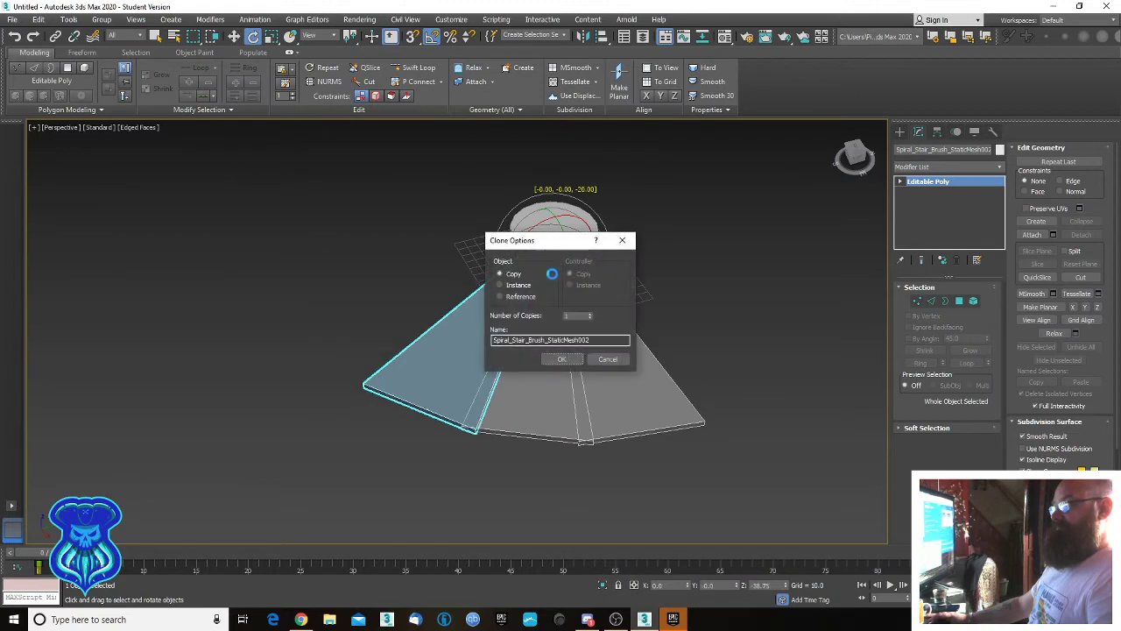
click(589, 313)
click(589, 314)
click(590, 314)
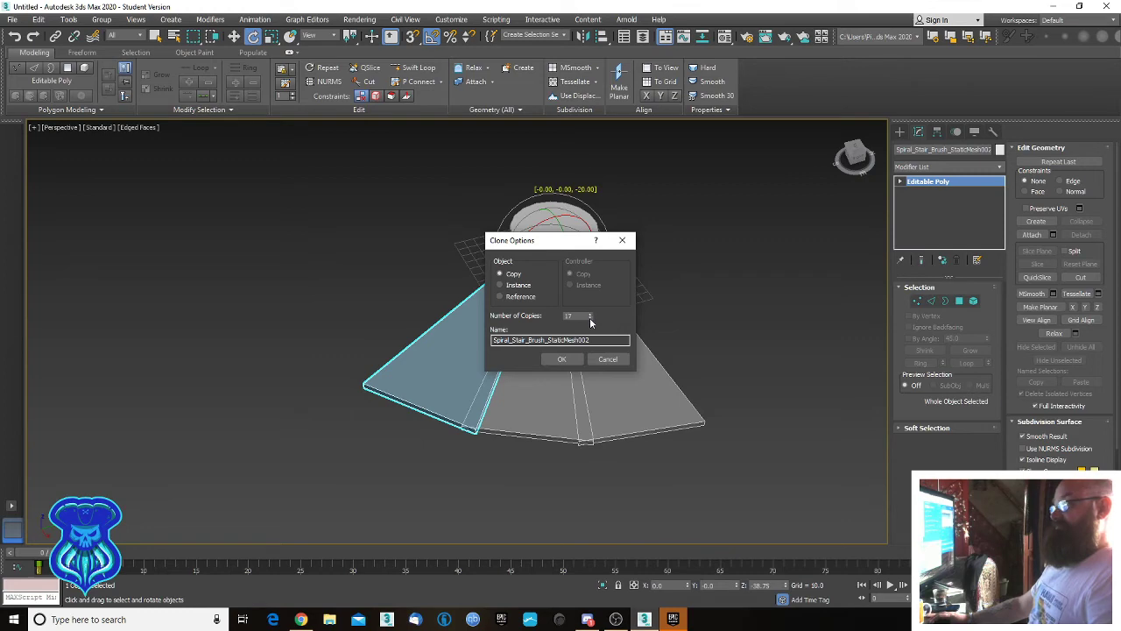
click(561, 359)
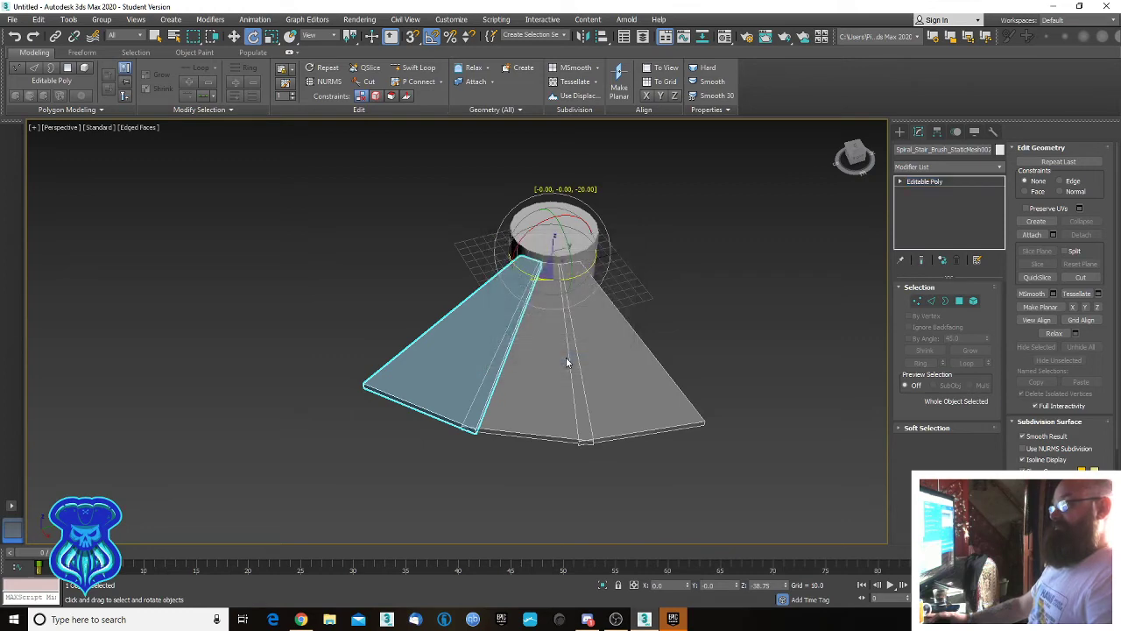
alt+middle_drag(741, 496, 639, 459)
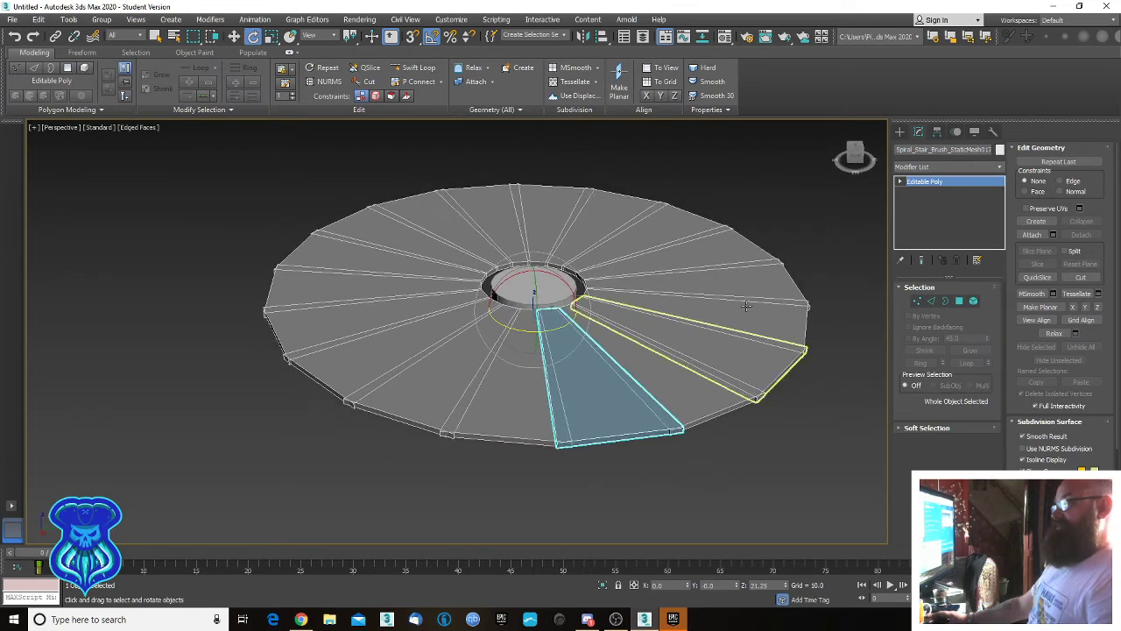
Delete all the copied treads around the cylinder, keeping only the original tread.
click(766, 200)
drag(758, 188, 632, 497)
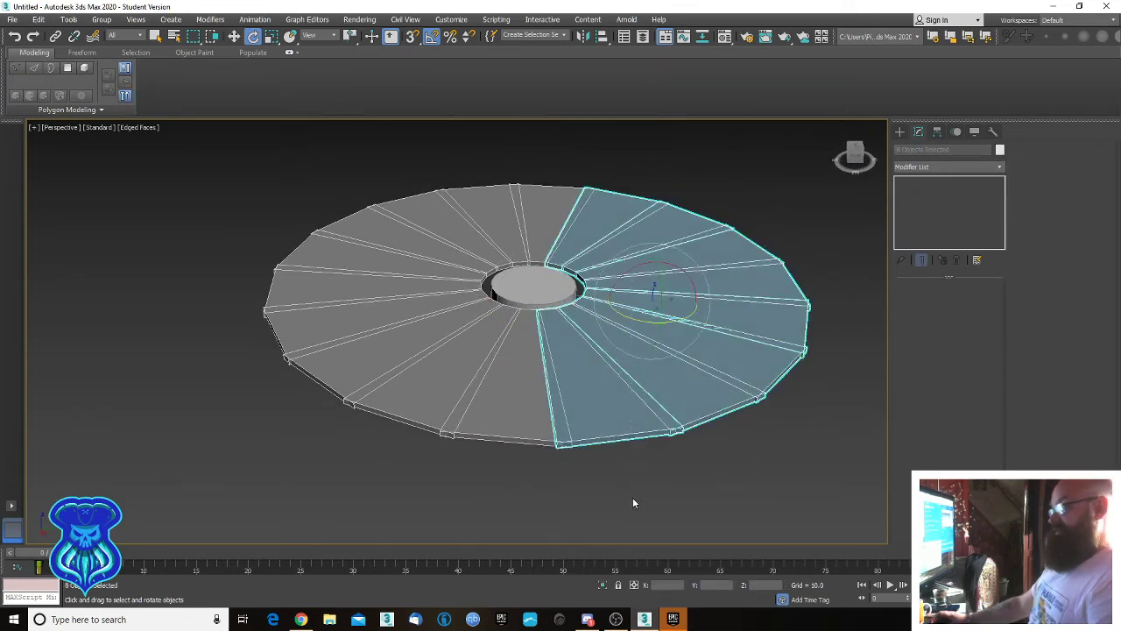
key(Delete)
click(513, 430)
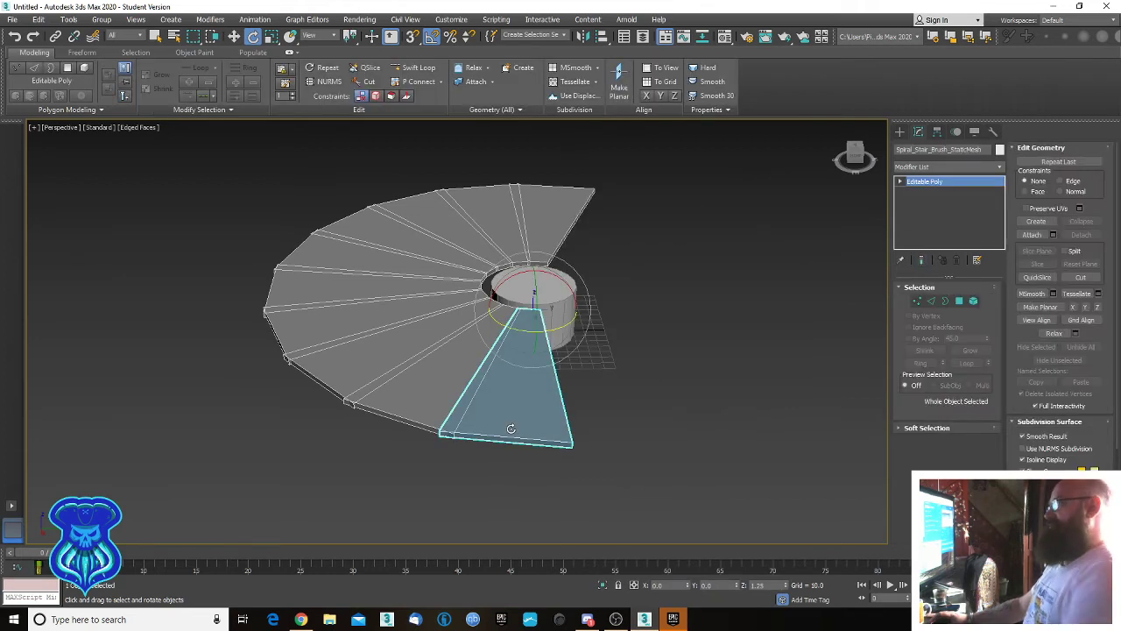
drag(391, 431, 392, 429)
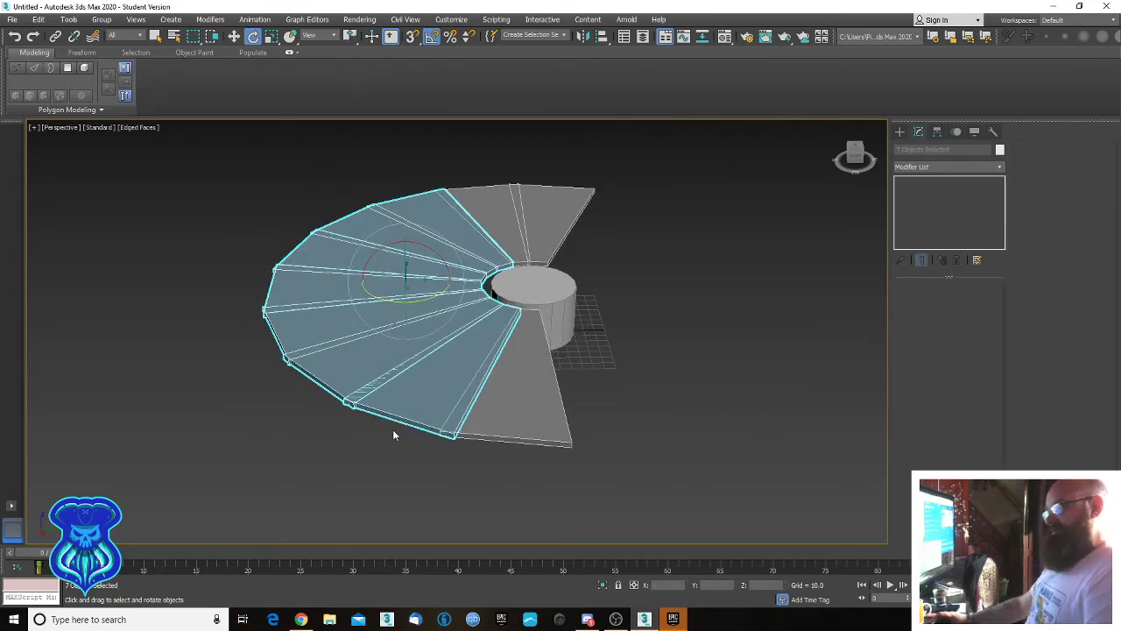
key(Delete)
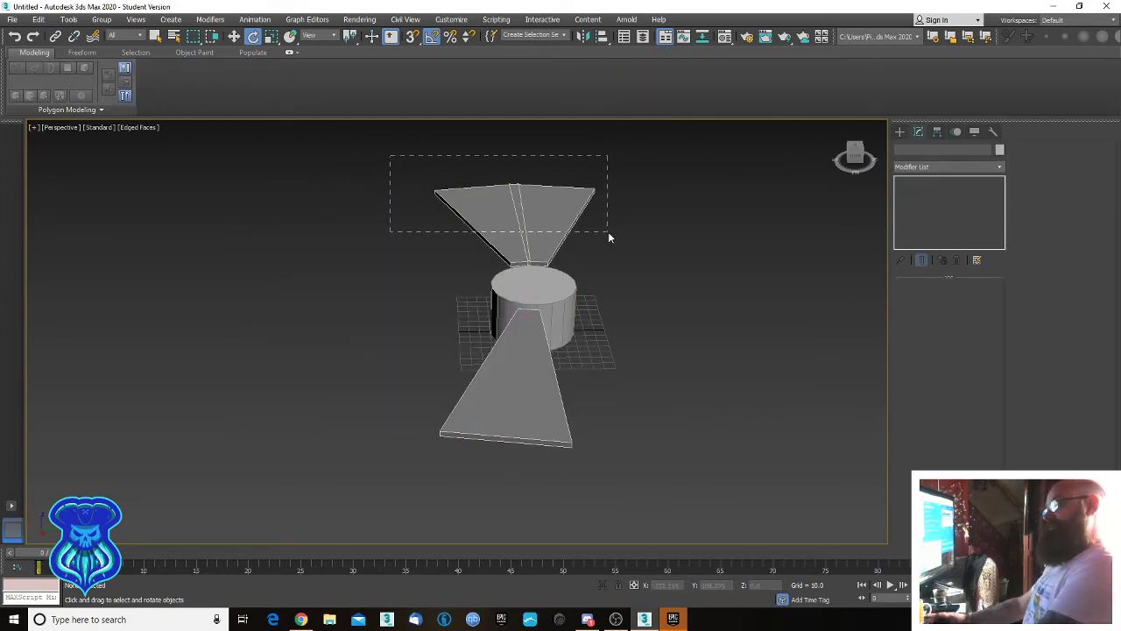
drag(609, 233, 609, 233)
key(Delete)
Move the original tread down about 22 units along Z to around the cylinder's mid-height.
alt+middle_drag(641, 395, 557, 366)
click(556, 367)
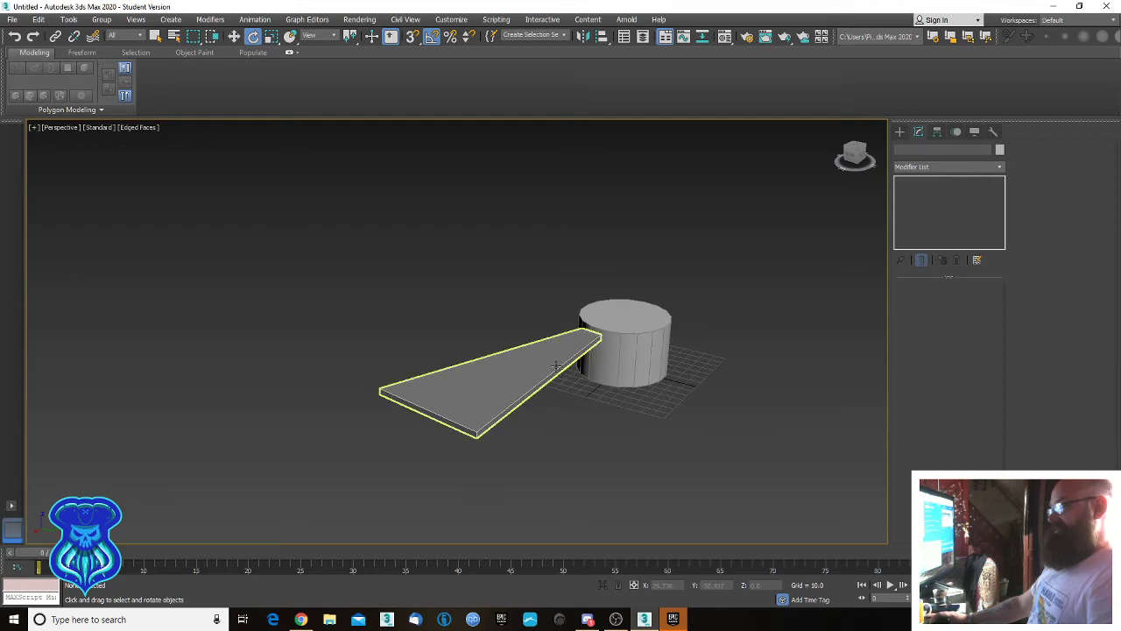
key(w)
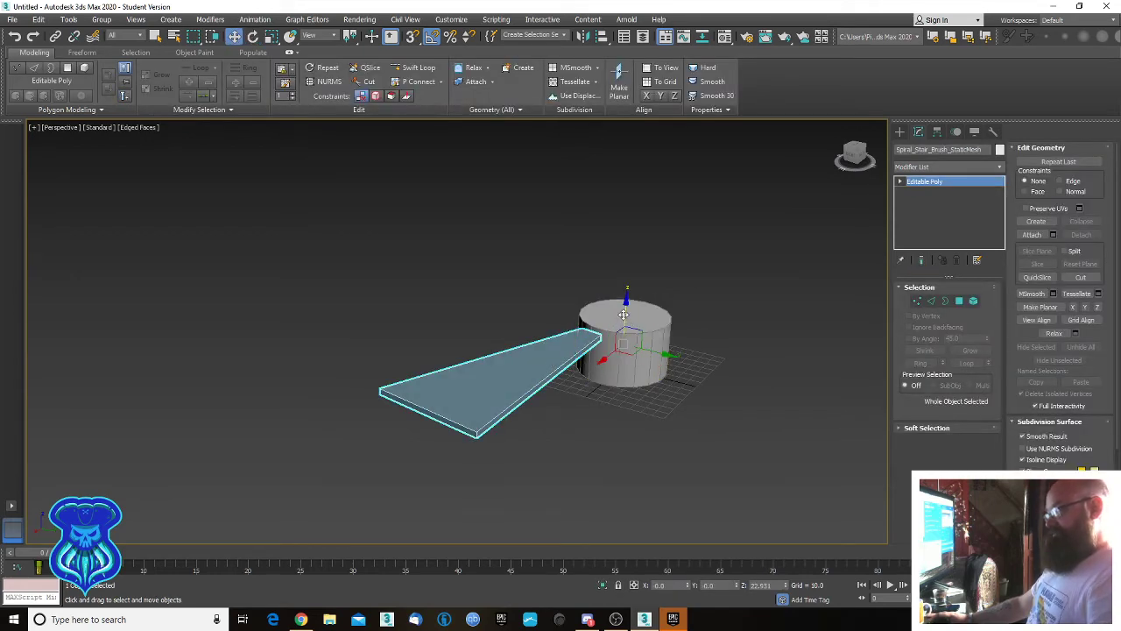
alt+middle_drag(625, 320, 631, 370)
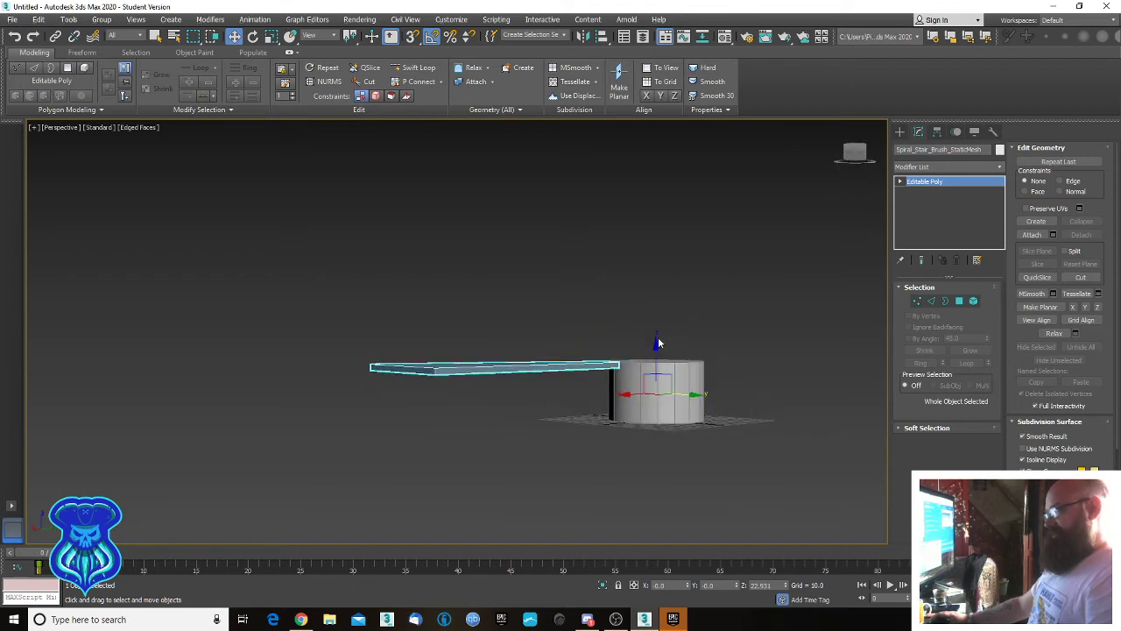
drag(656, 346, 653, 372)
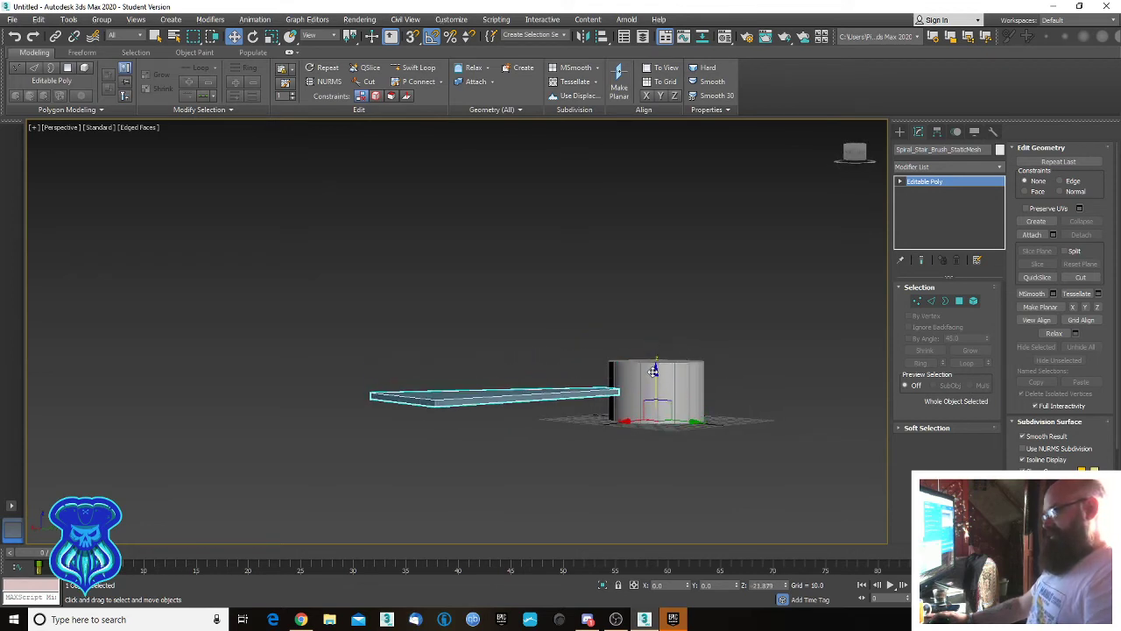
scroll(630, 386, up, 5)
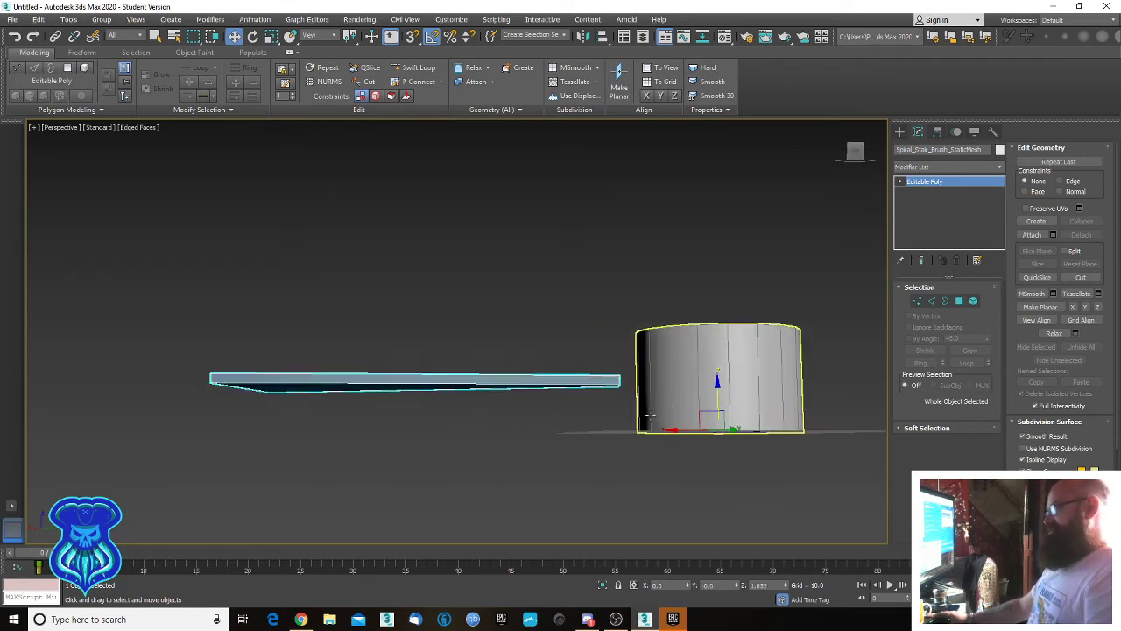
scroll(614, 400, down, 1)
Convert the central cylinder to an Editable Poly.
click(803, 369)
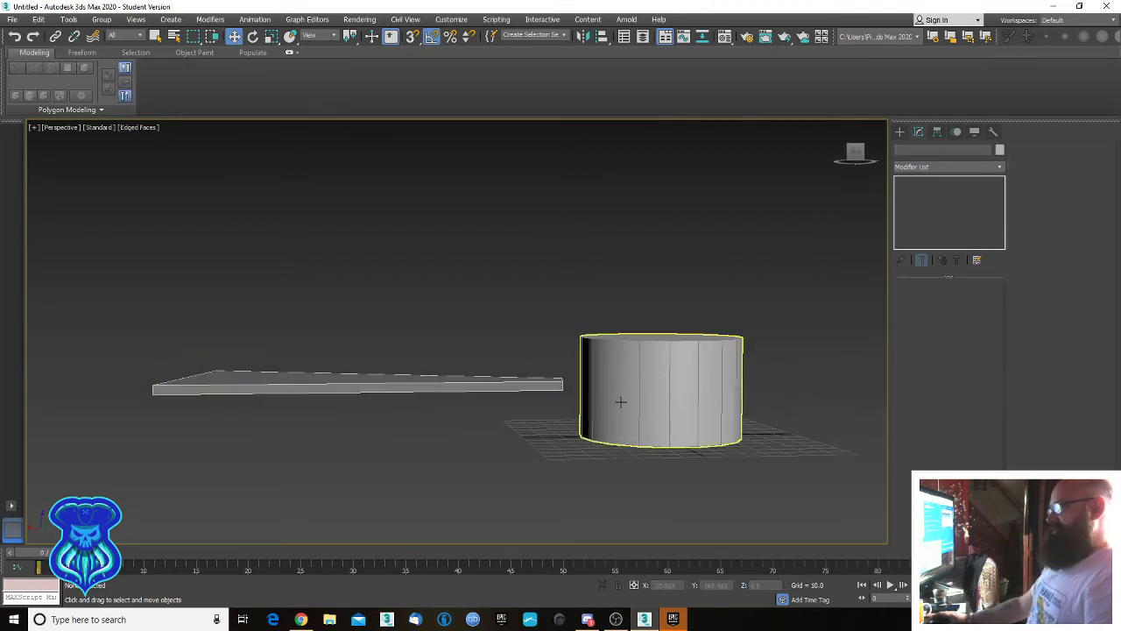
click(737, 393)
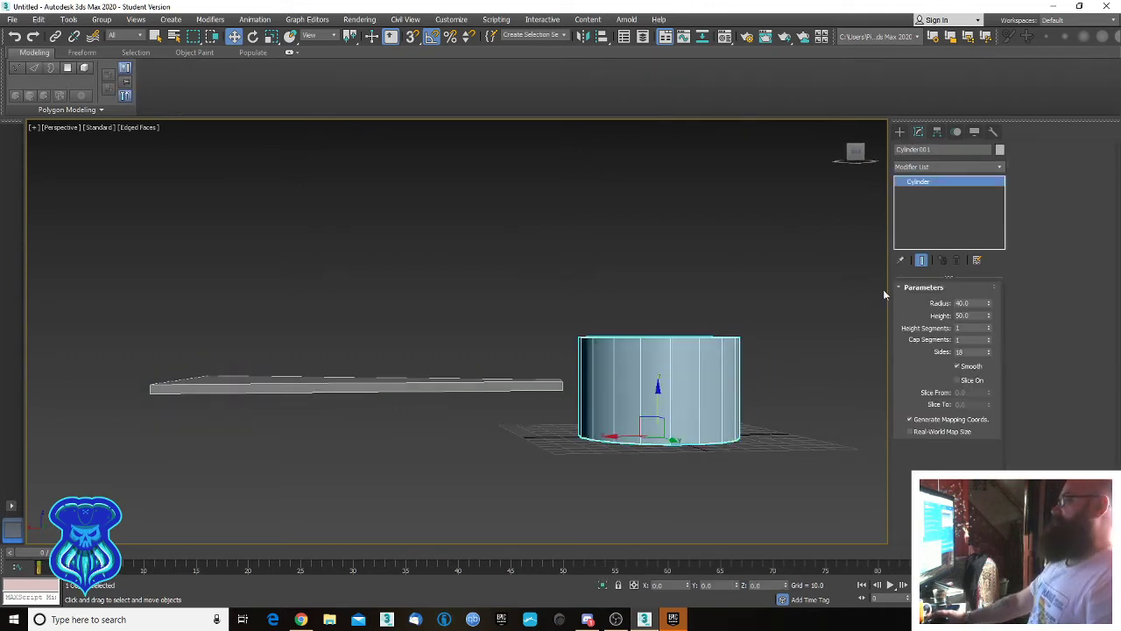
right_click(645, 368)
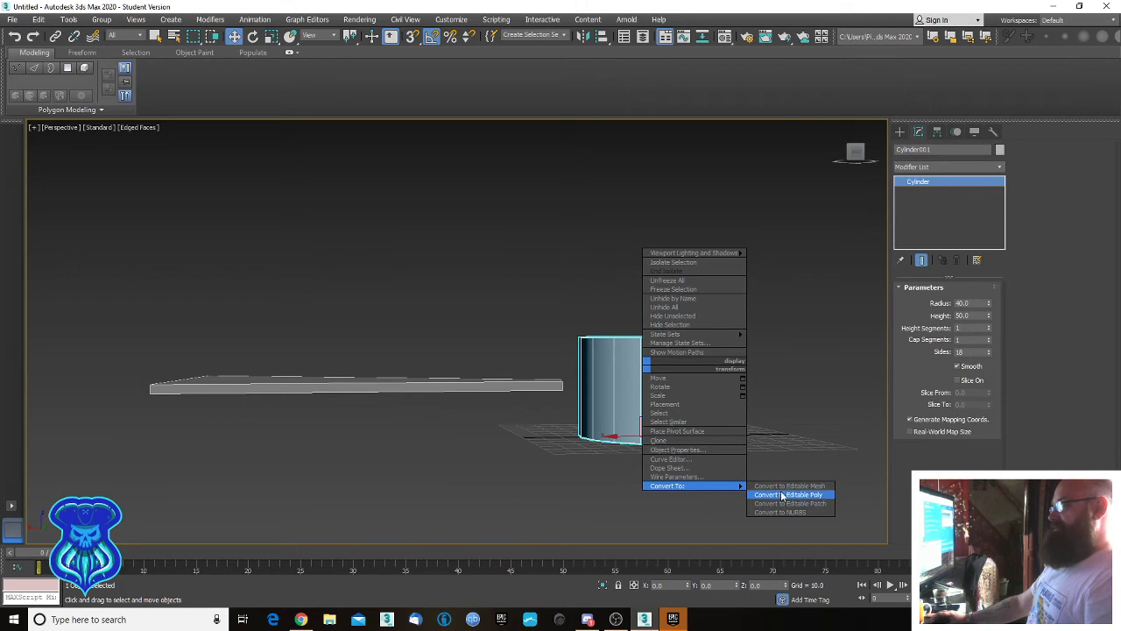
click(788, 494)
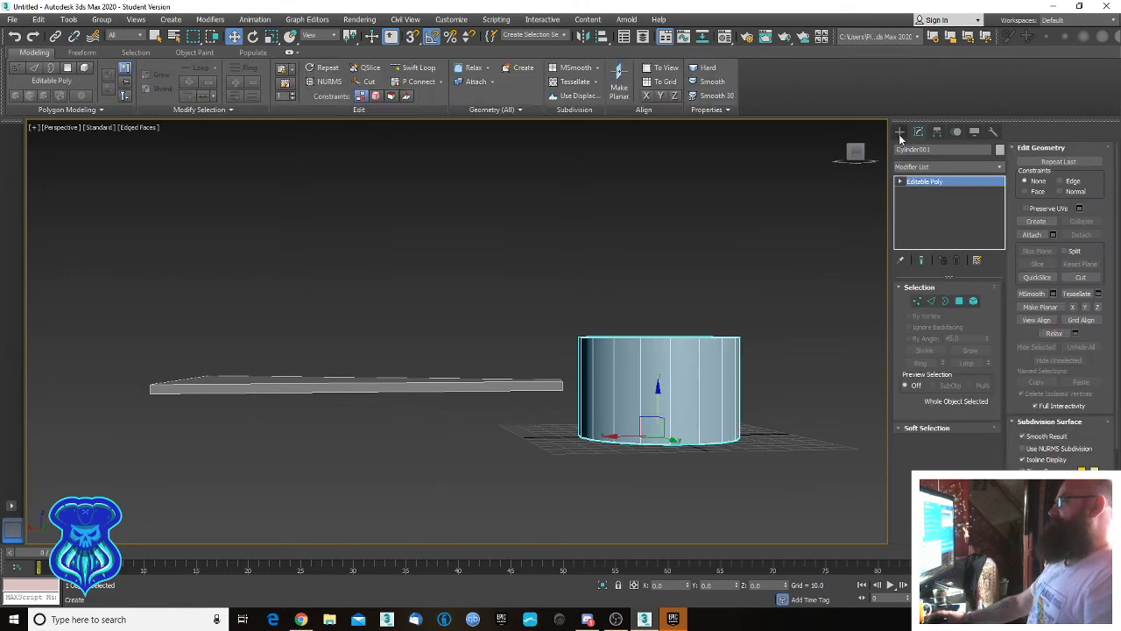
Connect all 18 vertical side edges of the cylinder with a horizontal edge loop at mid-height.
click(934, 301)
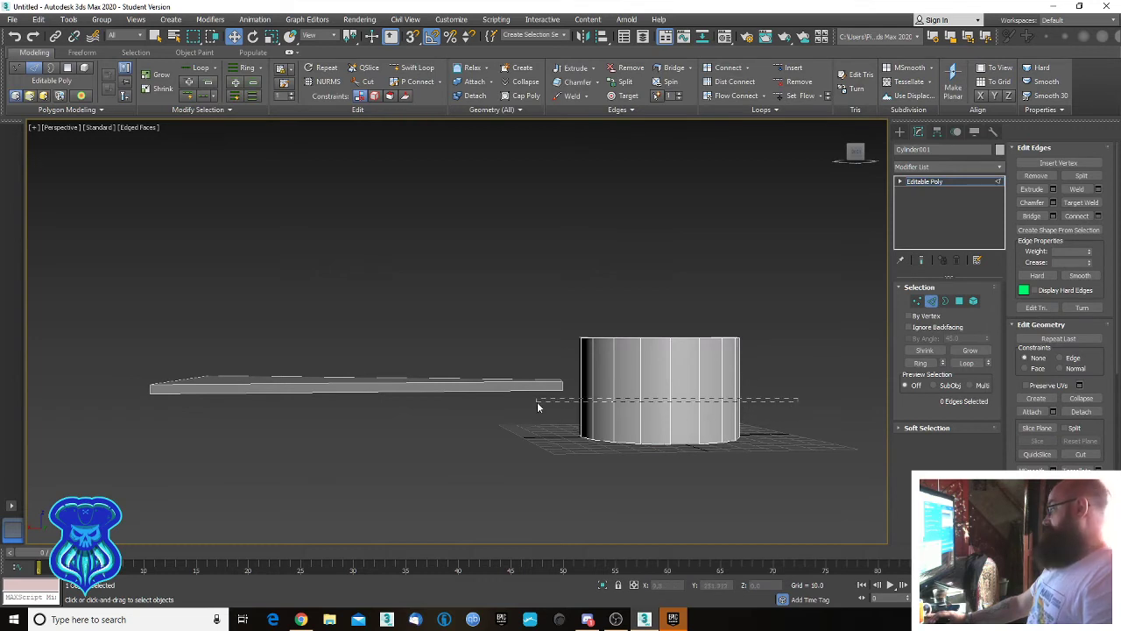
drag(538, 405, 537, 401)
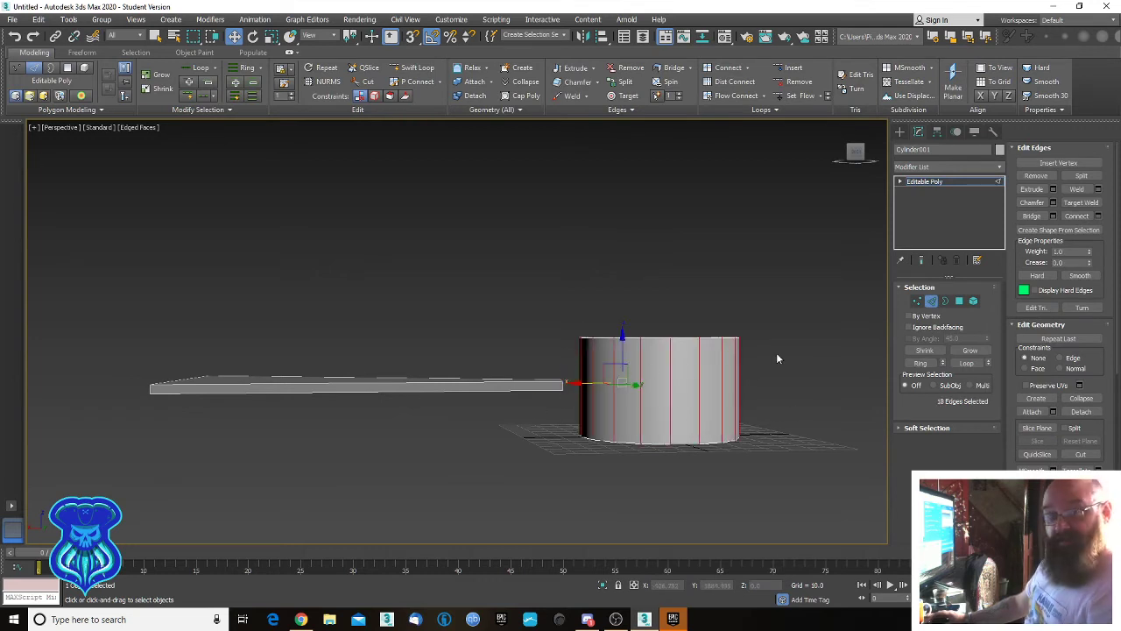
click(1075, 216)
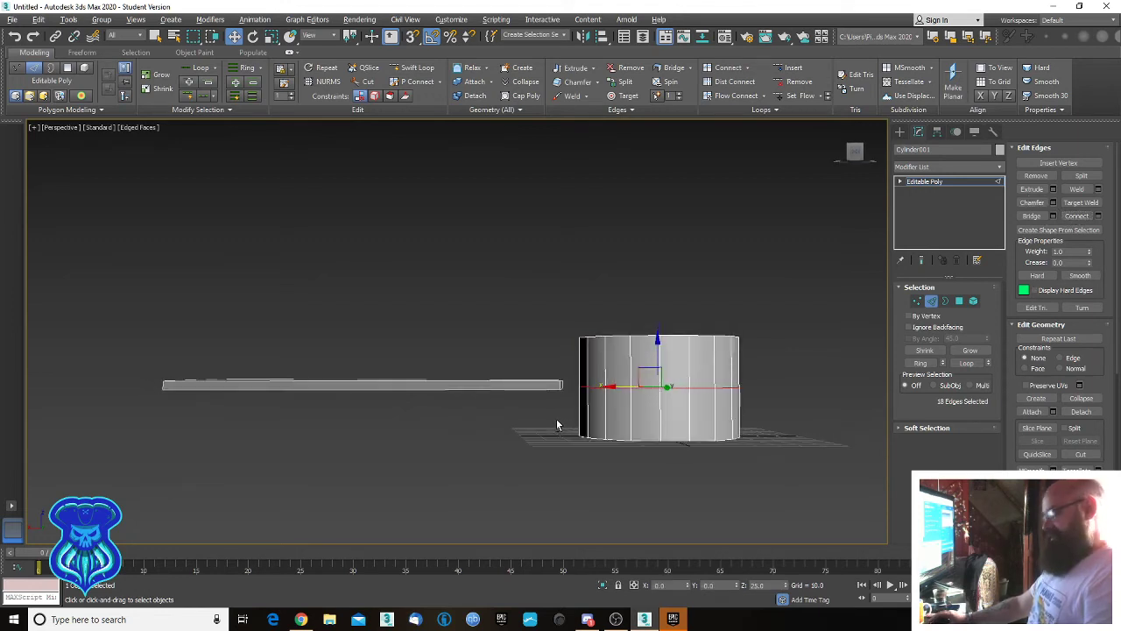
Lower the tread about 3 units in the Left view so its upper face aligns with the cylinder's mid-height edge loop.
key(l)
scroll(556, 423, up, 3)
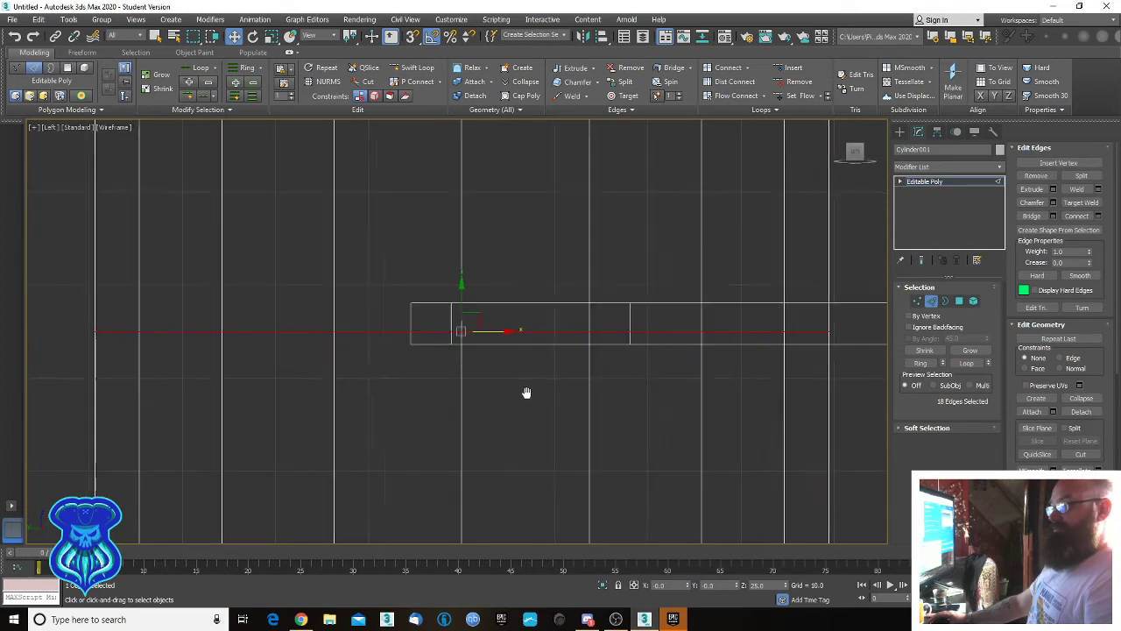
scroll(622, 376, up, 3)
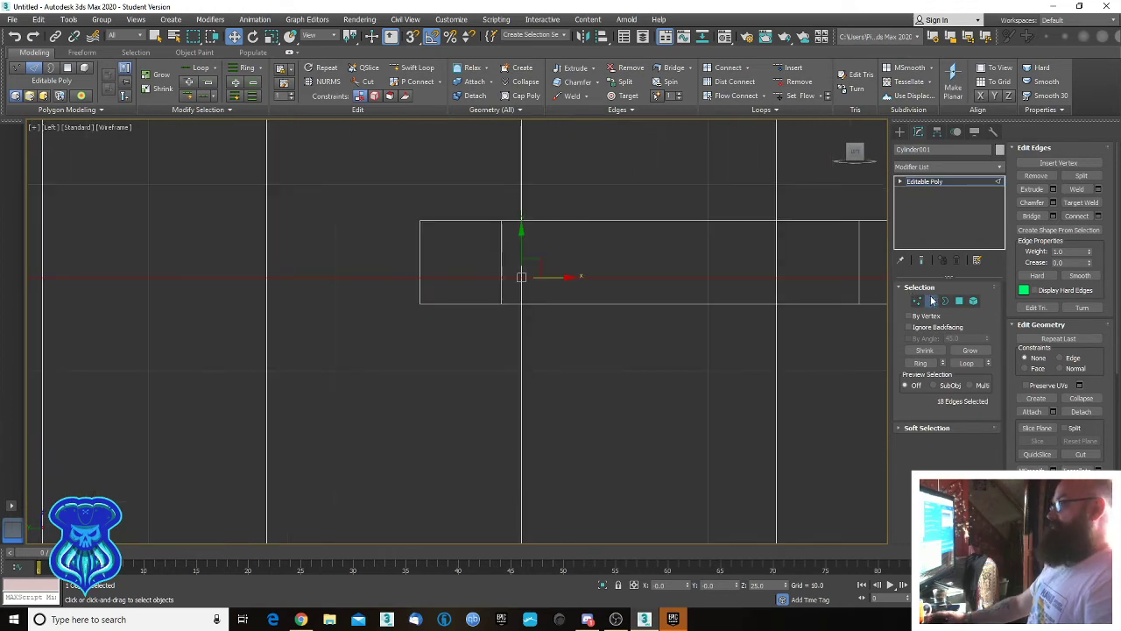
click(932, 300)
click(645, 302)
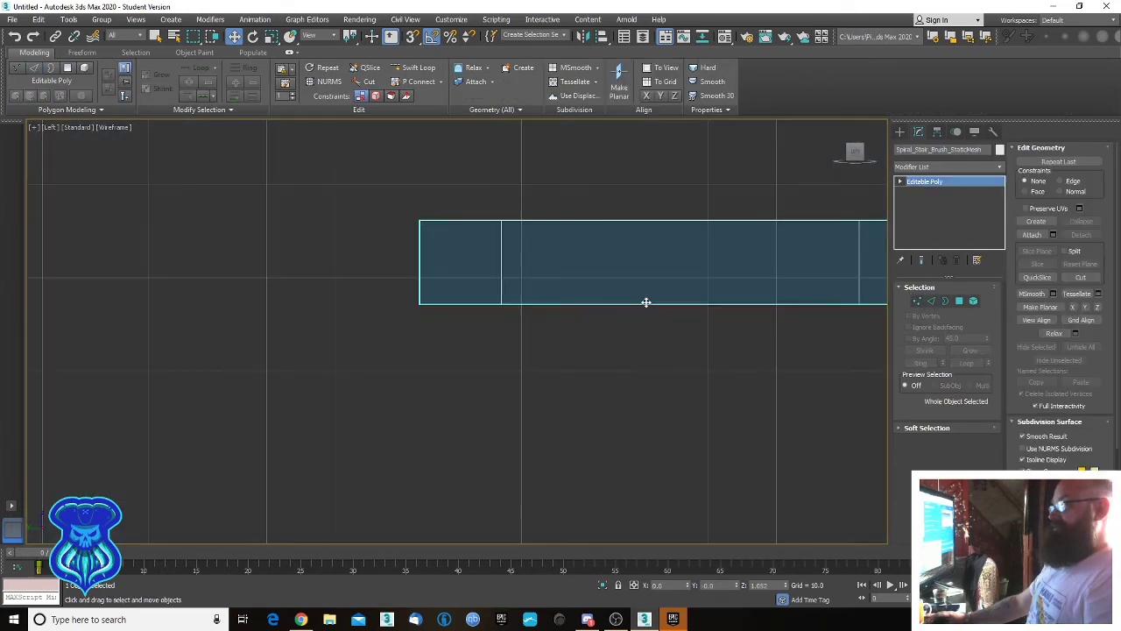
middle_drag(663, 326, 423, 322)
scroll(423, 324, down, 3)
middle_drag(632, 340, 726, 292)
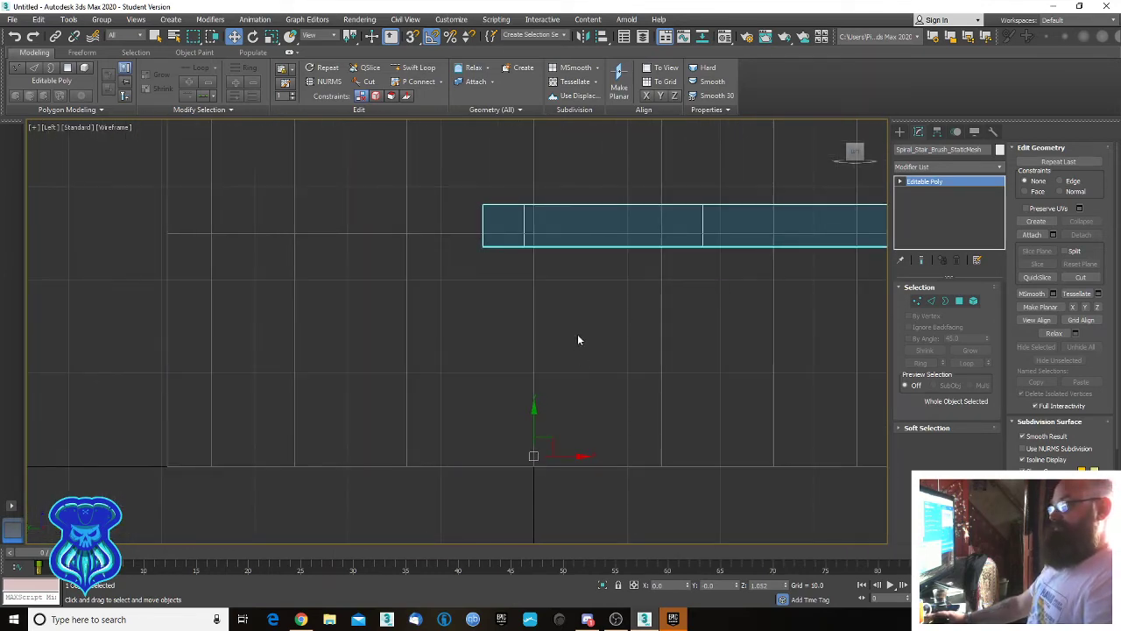
drag(534, 418, 524, 448)
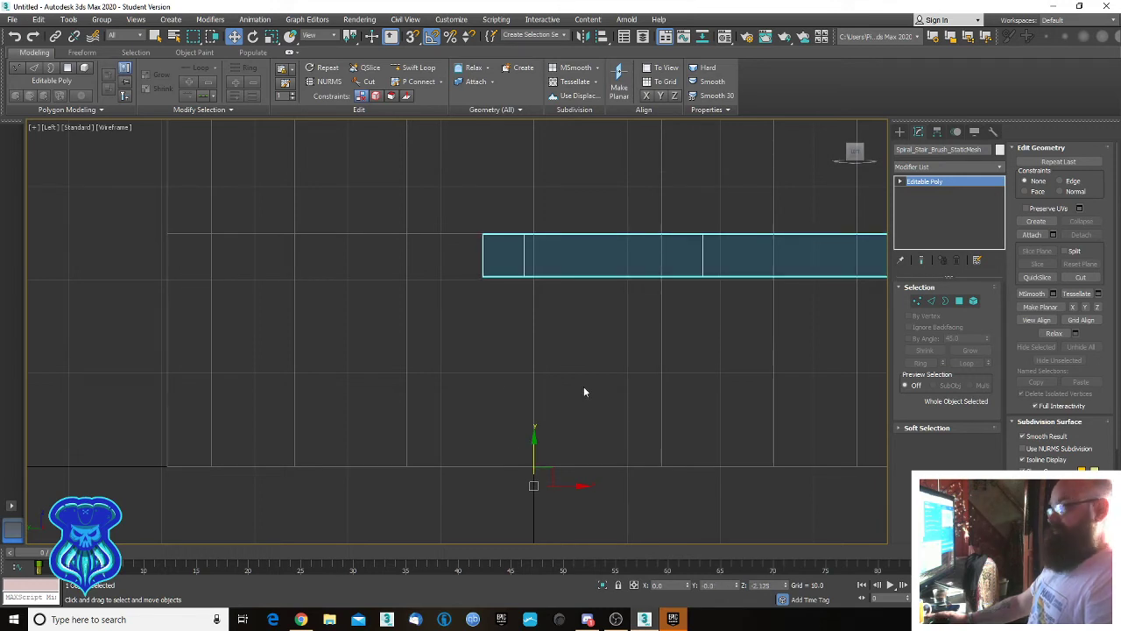
Raise only the tread's pivot about 25 units along the vertical axis to the middle of the tread's thickness.
click(936, 131)
click(947, 212)
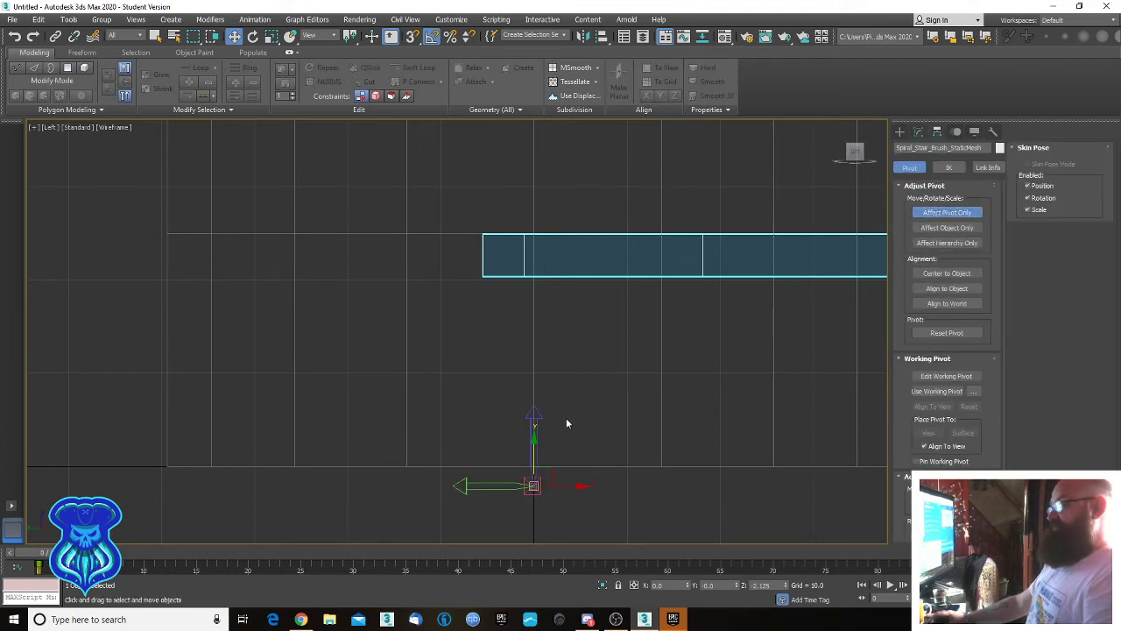
drag(534, 441, 558, 211)
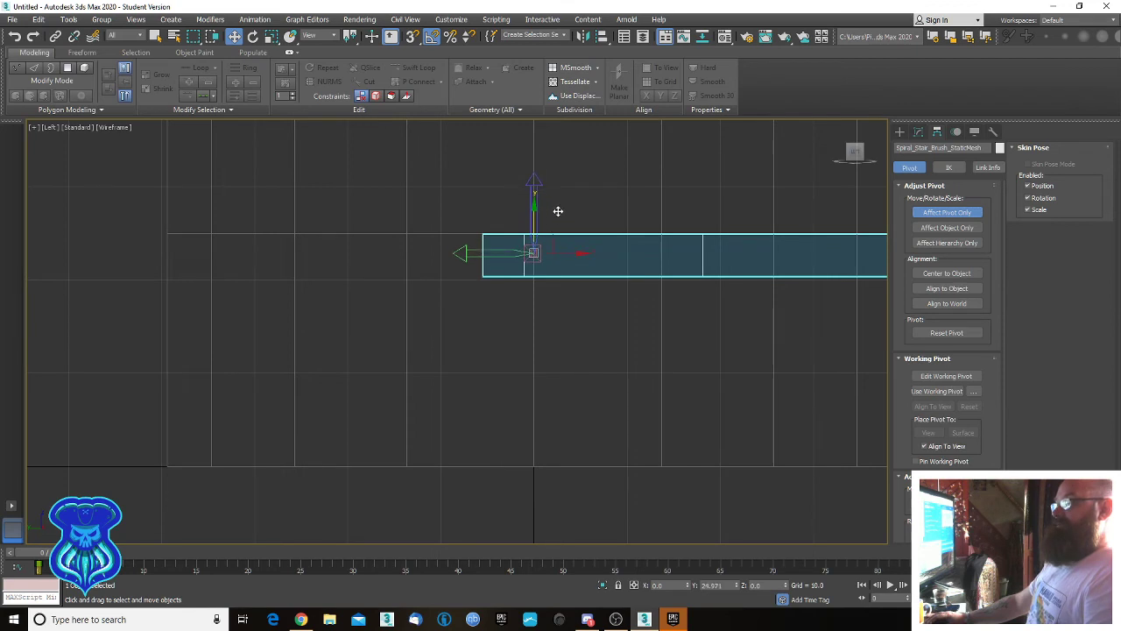
click(920, 212)
Nudge the tread up about 0.12 units so its upper face is flush with the cylinder's mid-height edge loop.
middle_drag(577, 232, 621, 251)
scroll(613, 253, up, 6)
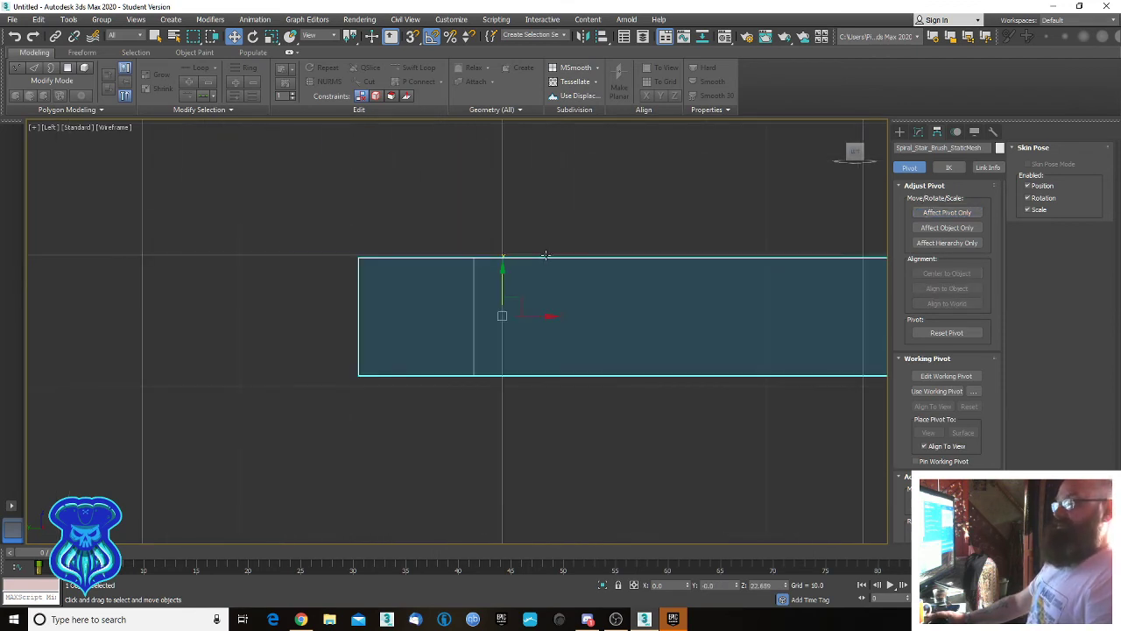
scroll(576, 253, up, 3)
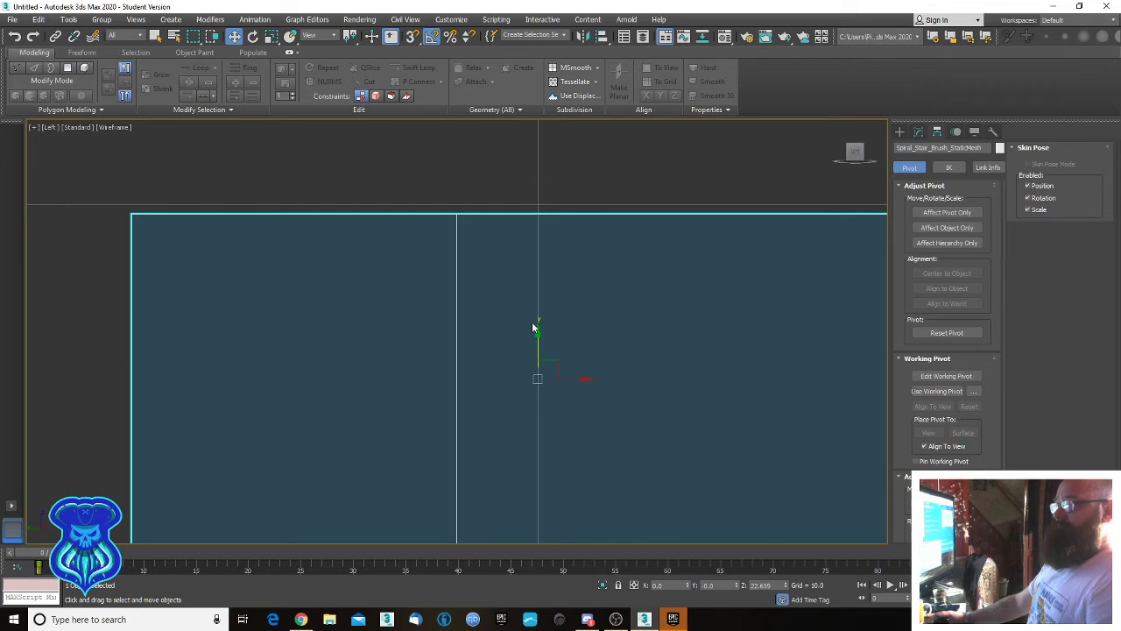
drag(538, 337, 538, 328)
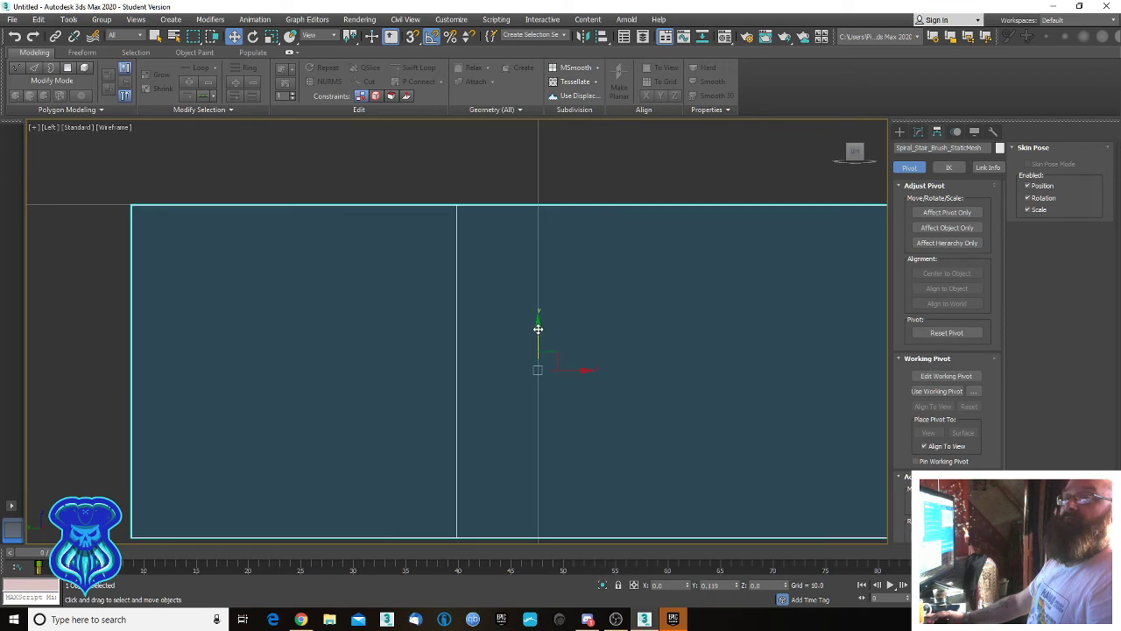
Copy the tread straight up about 25 units to the level of the cylinder's upper cap.
scroll(674, 339, down, 6)
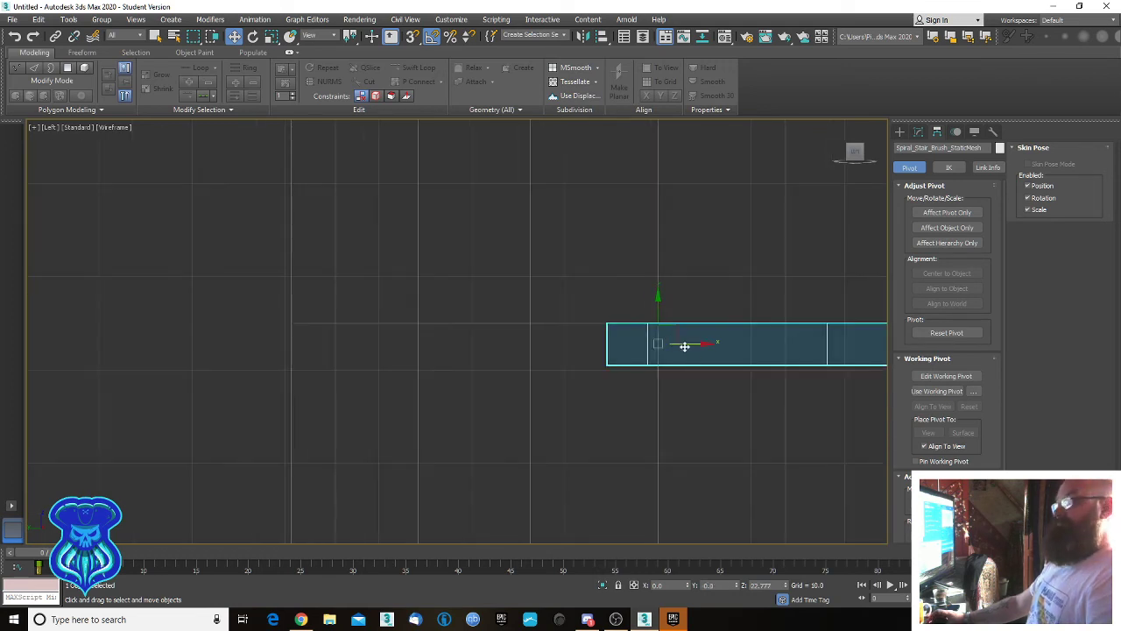
middle_drag(681, 343, 625, 334)
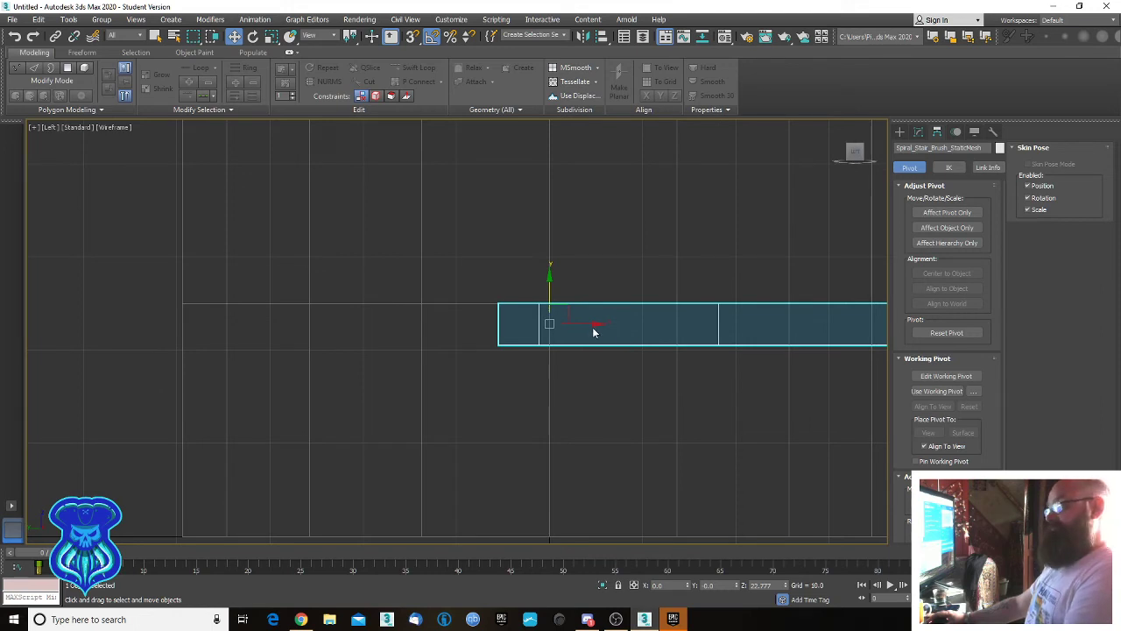
middle_drag(550, 304, 576, 403)
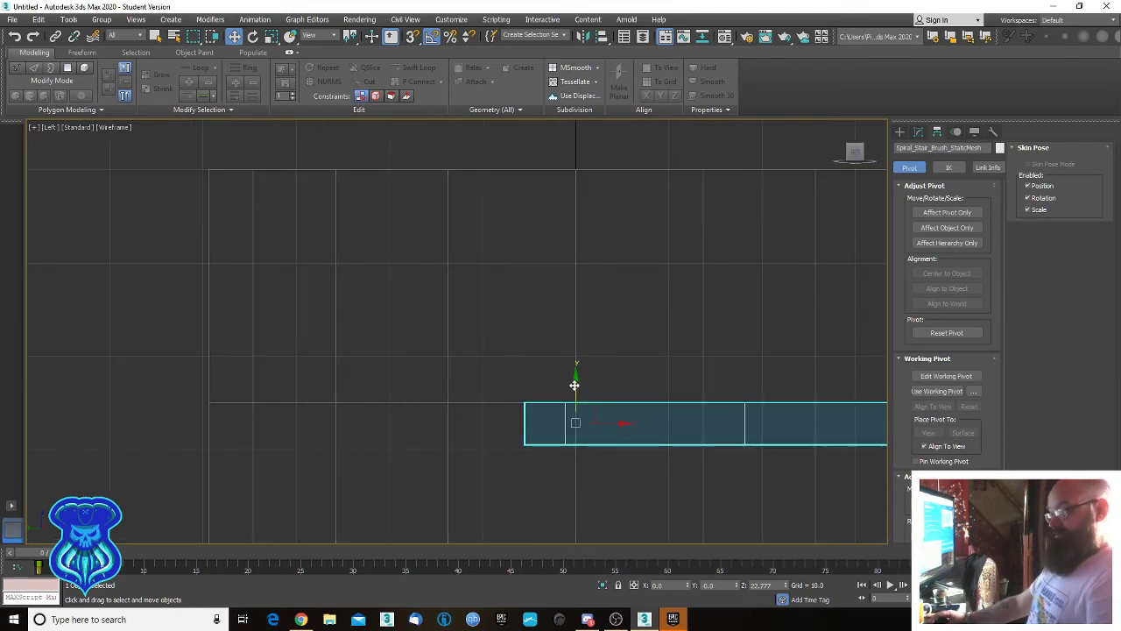
shift+drag(574, 385, 592, 155)
click(564, 358)
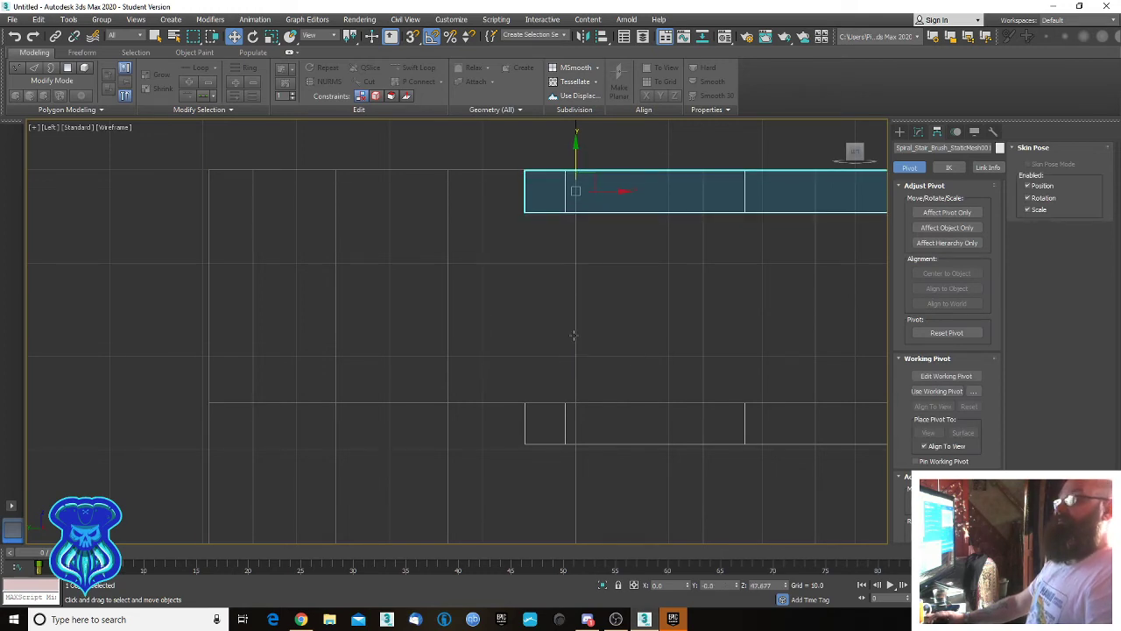
Nudge the copied tread up about 0.09 units so its upper face is flush with the cylinder's upper cap.
scroll(611, 366, up, 6)
middle_drag(581, 256, 656, 529)
middle_drag(696, 373, 639, 415)
scroll(645, 412, up, 2)
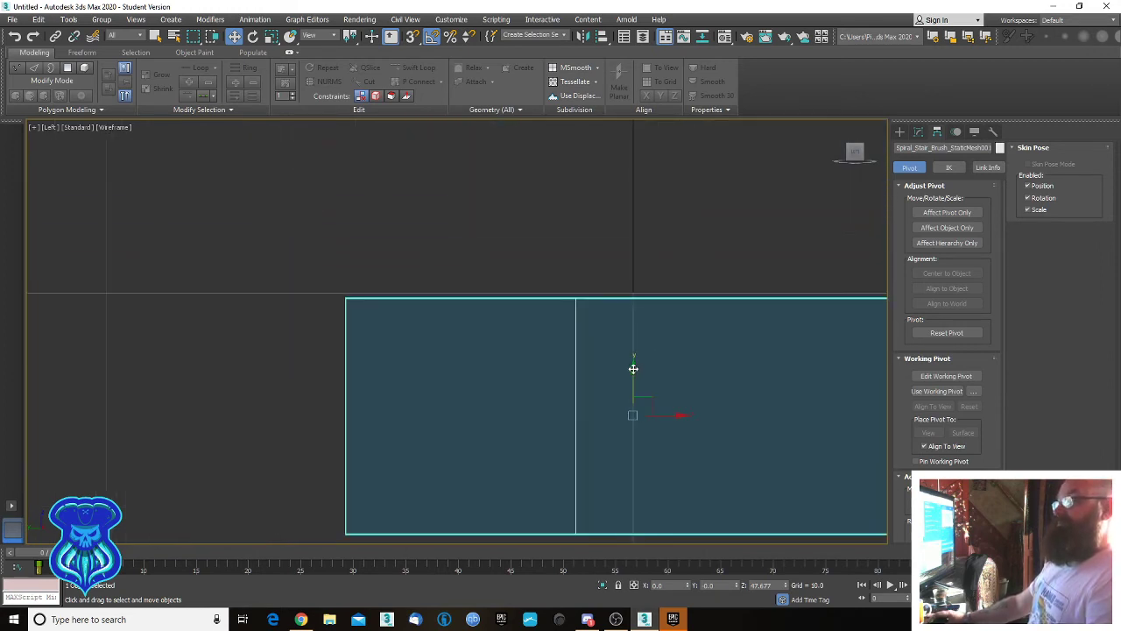
drag(631, 371, 633, 366)
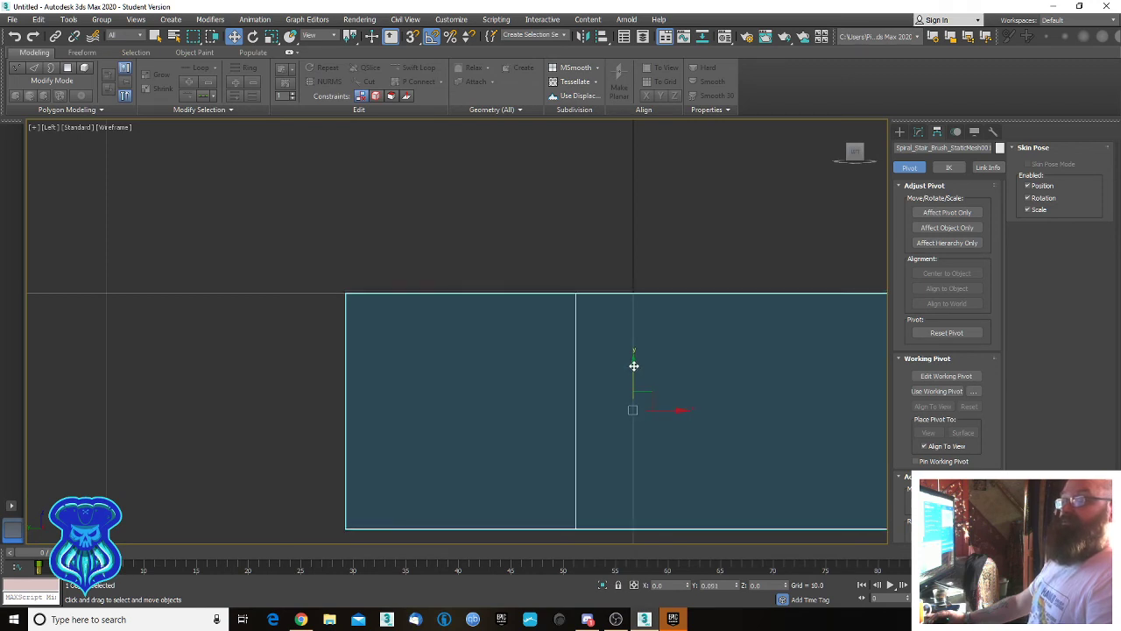
Rotate the upper tread 20 degrees around the cylinder's vertical axis in the Perspective view, away from the lower tread.
scroll(611, 334, down, 5)
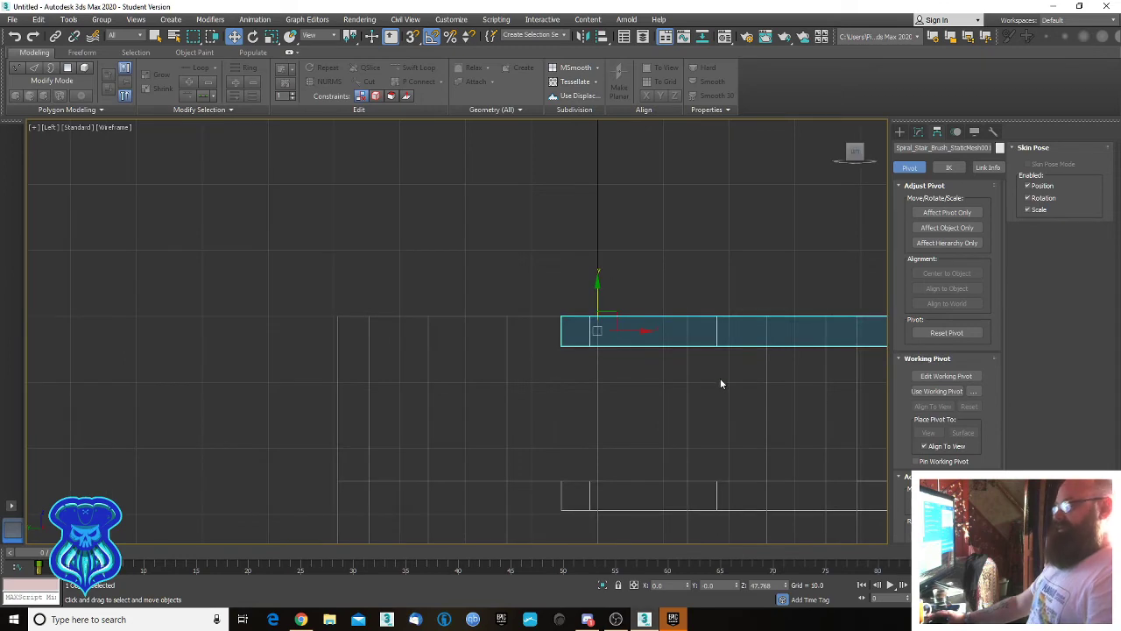
key(p)
key(z)
middle_drag(718, 383, 650, 339)
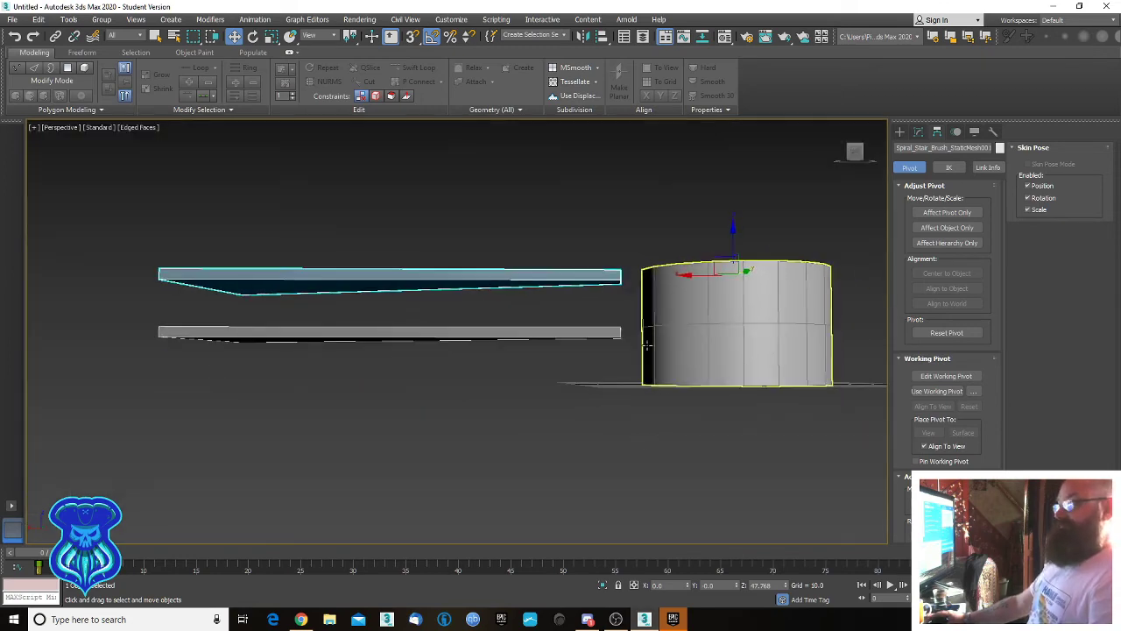
scroll(528, 353, down, 4)
alt+middle_drag(528, 353, 674, 427)
key(e)
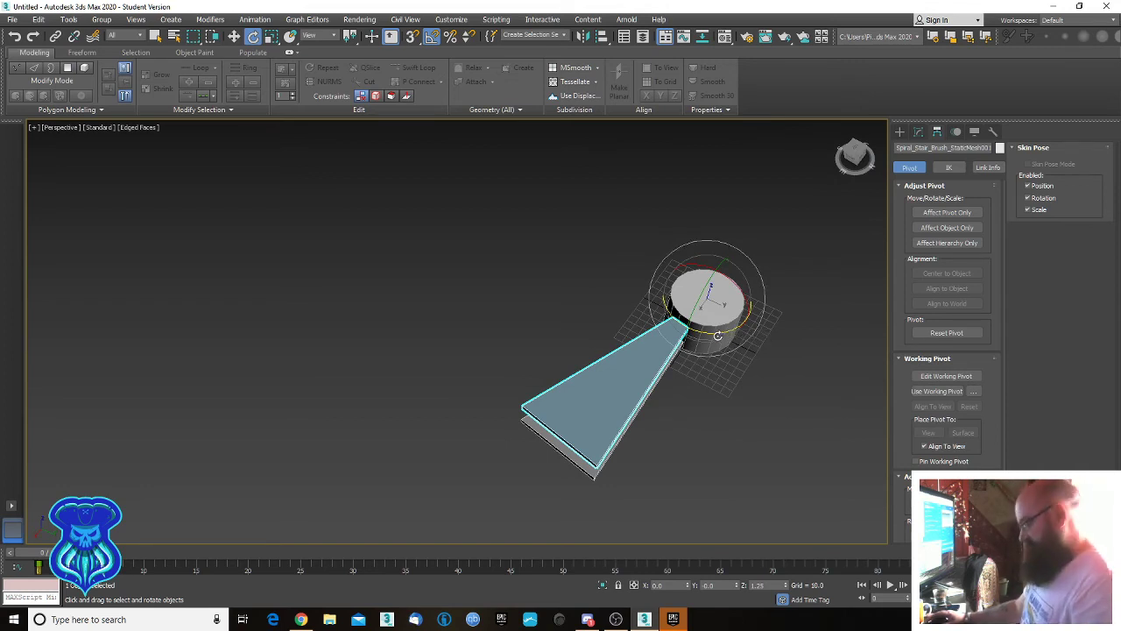
shift+drag(716, 335, 708, 335)
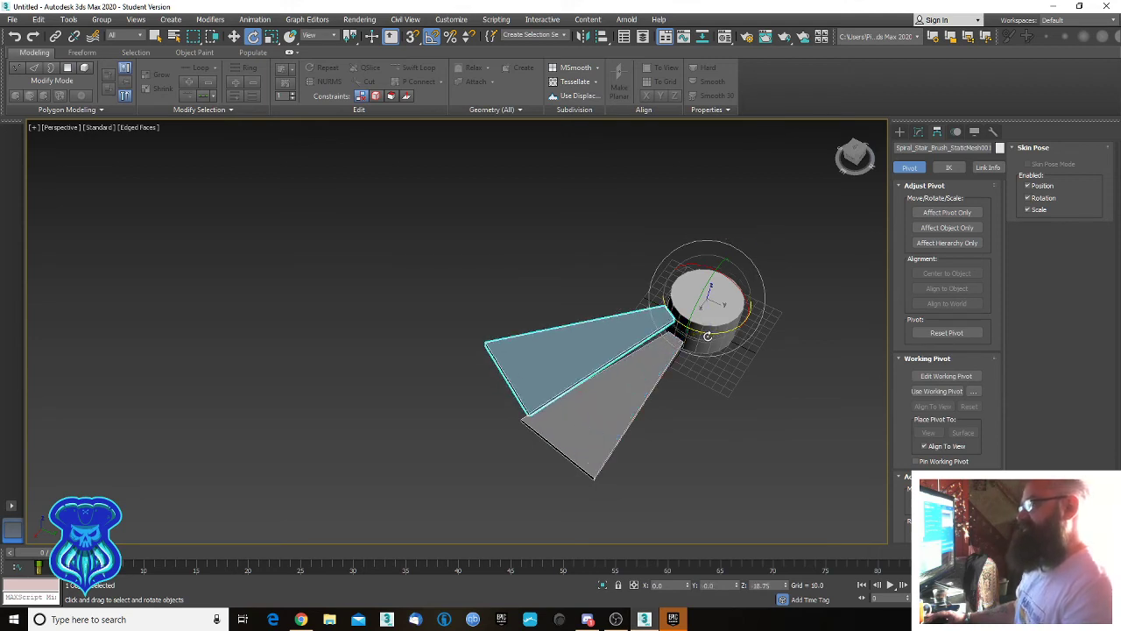
Examine the spacing and overlap of the two treads and their fit against the central cylinder from several angles.
alt+middle_drag(595, 426, 596, 375)
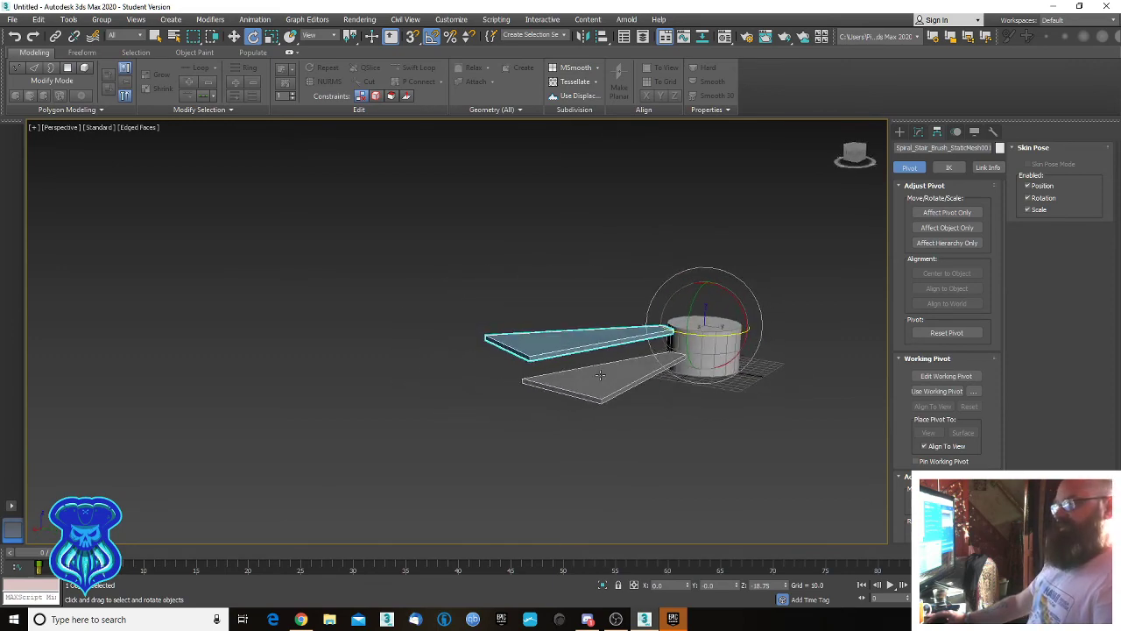
alt+middle_drag(667, 366, 675, 404)
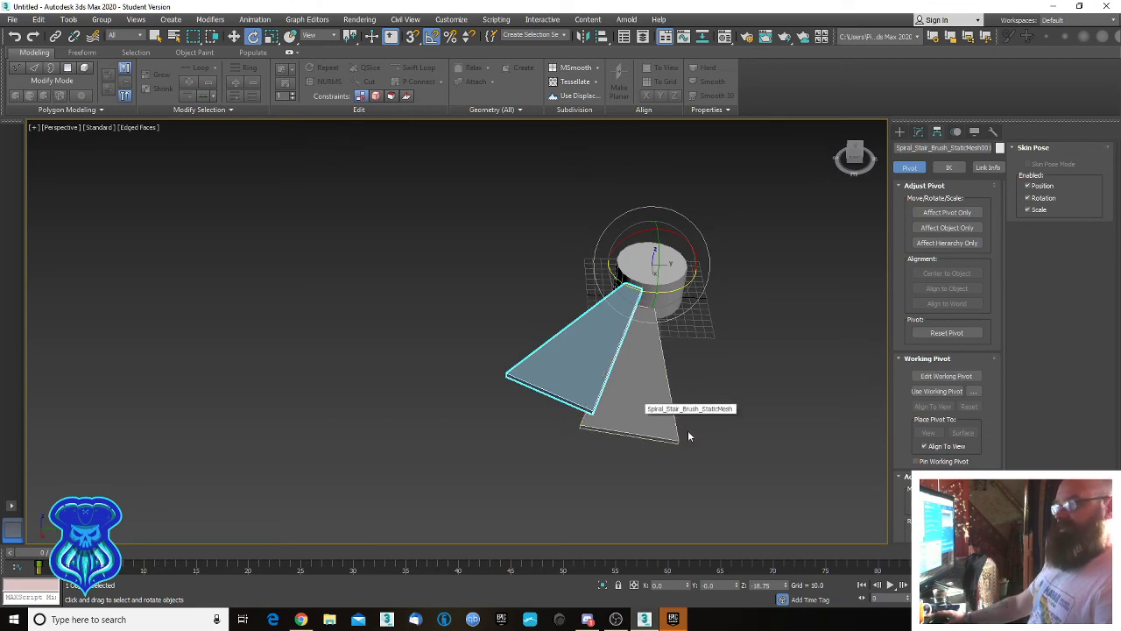
alt+middle_drag(710, 429, 671, 380)
scroll(604, 388, up, 5)
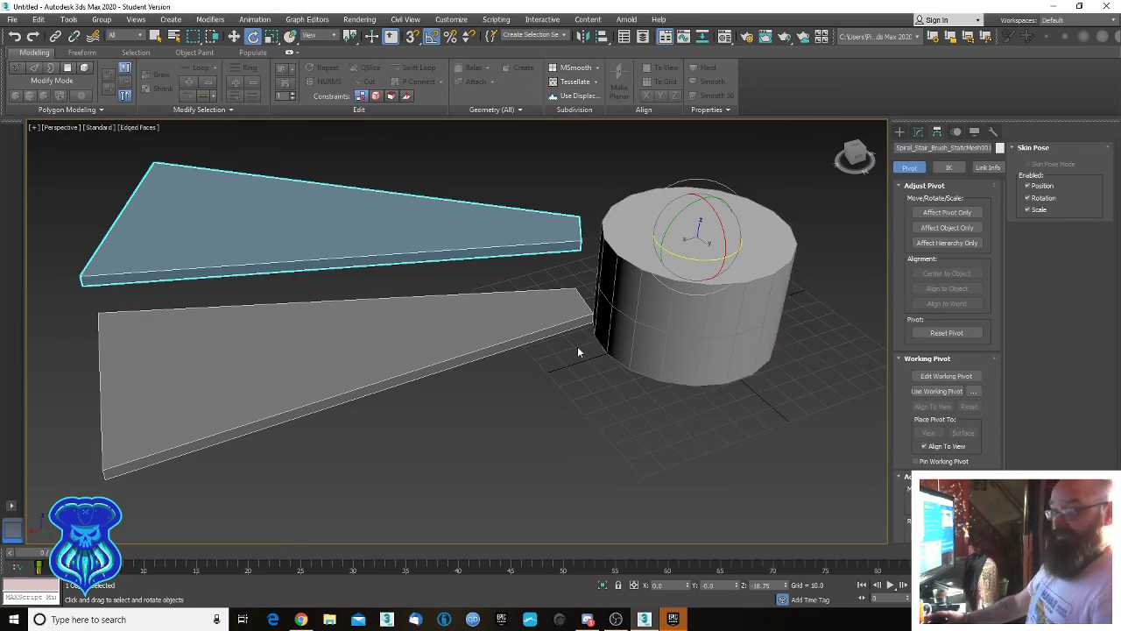
middle_drag(577, 346, 618, 352)
scroll(613, 368, down, 4)
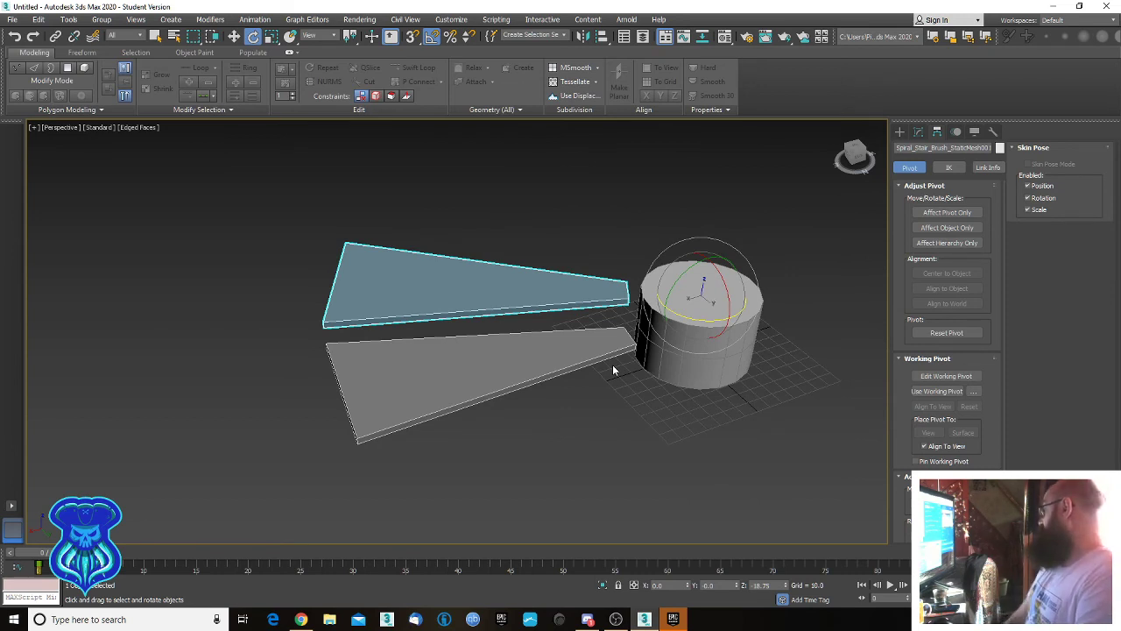
click(576, 395)
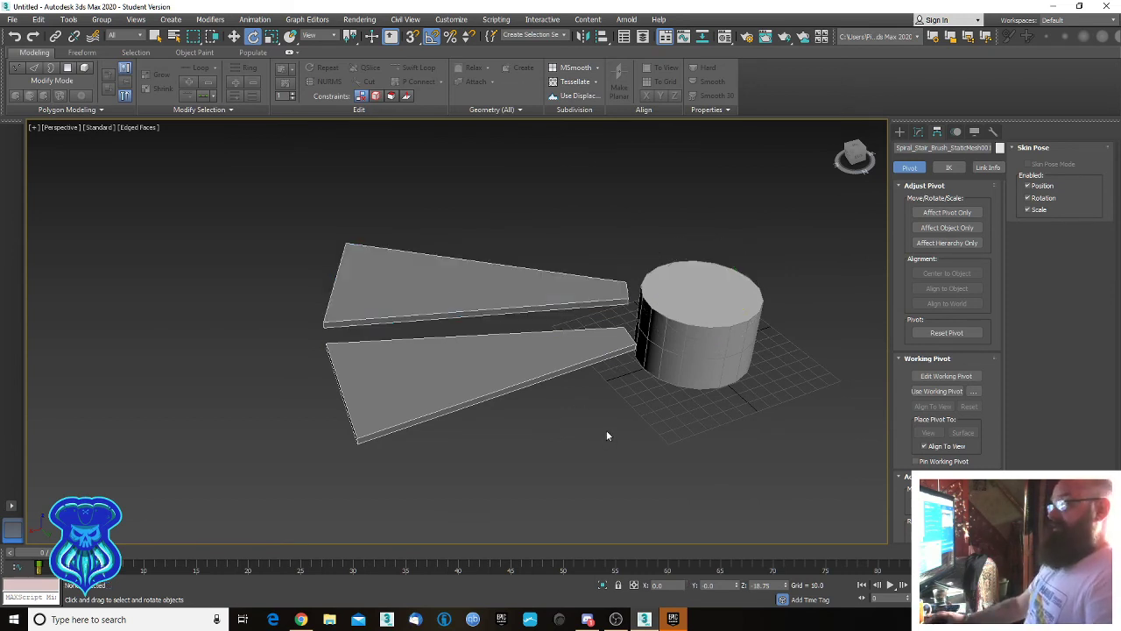
middle_drag(559, 299, 487, 287)
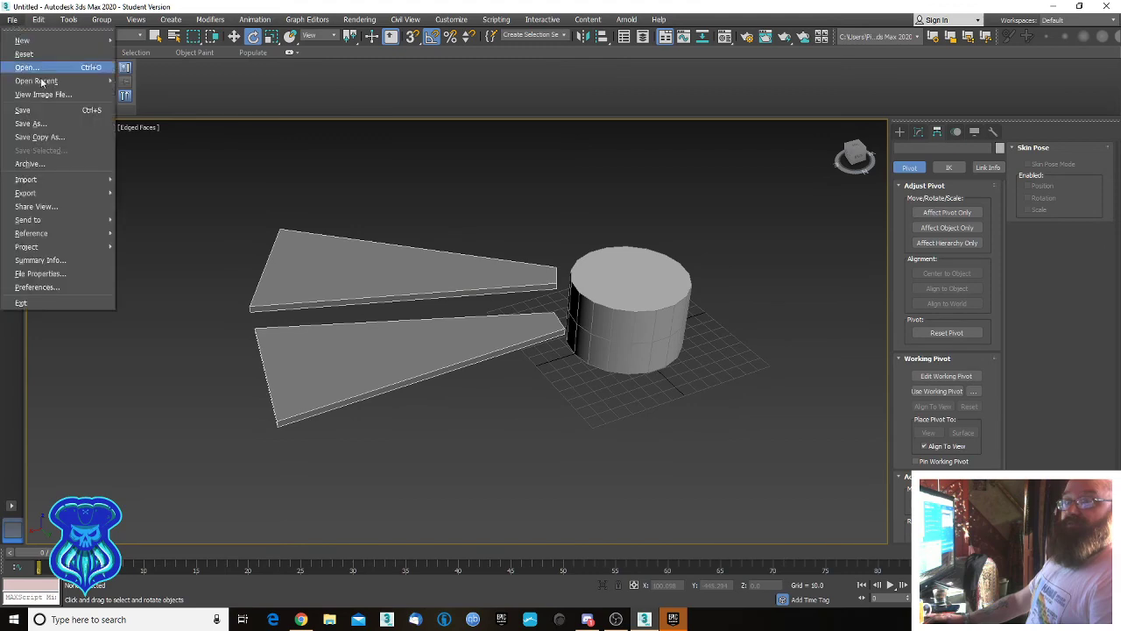
Save the scene as stairs_master_low_detail.max in the lighthouse folder under ASSETS.
click(13, 19)
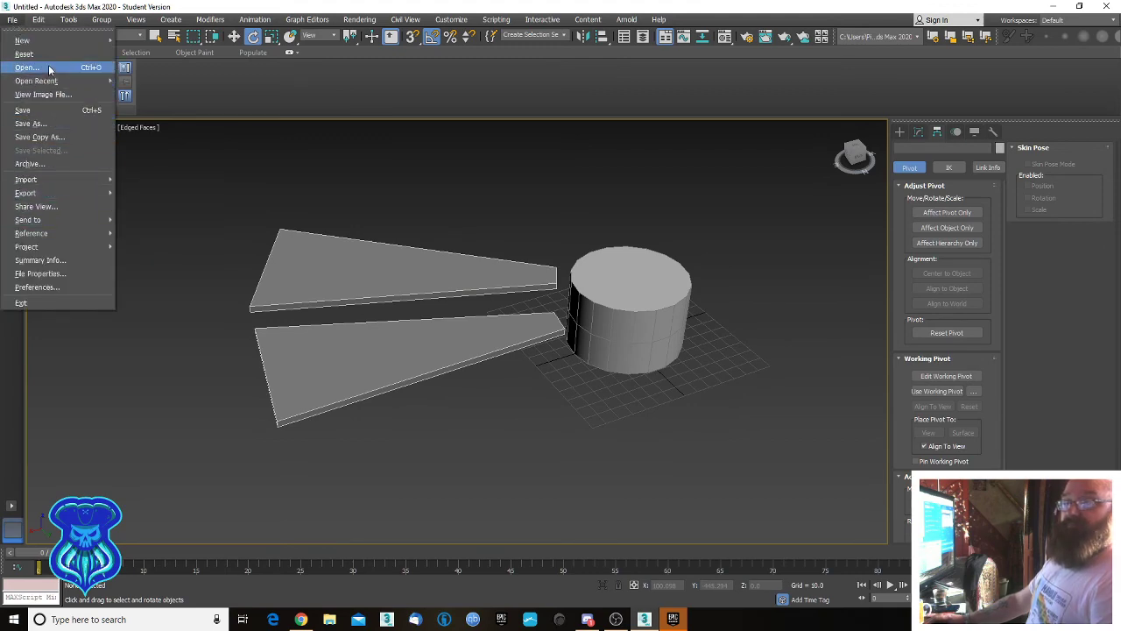
click(52, 128)
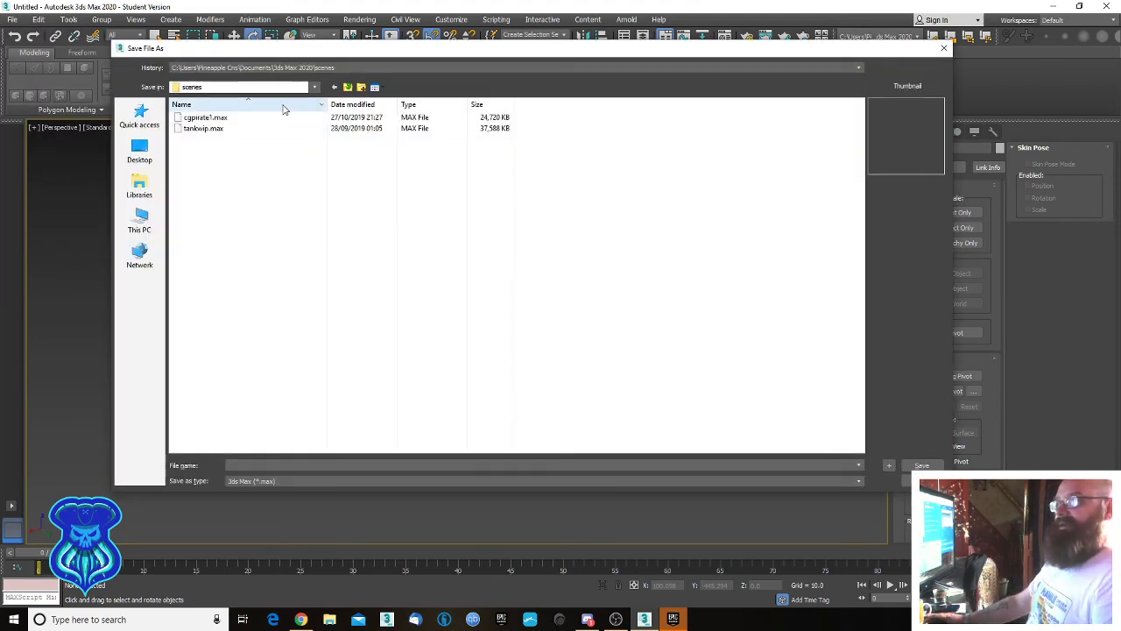
click(313, 68)
click(285, 84)
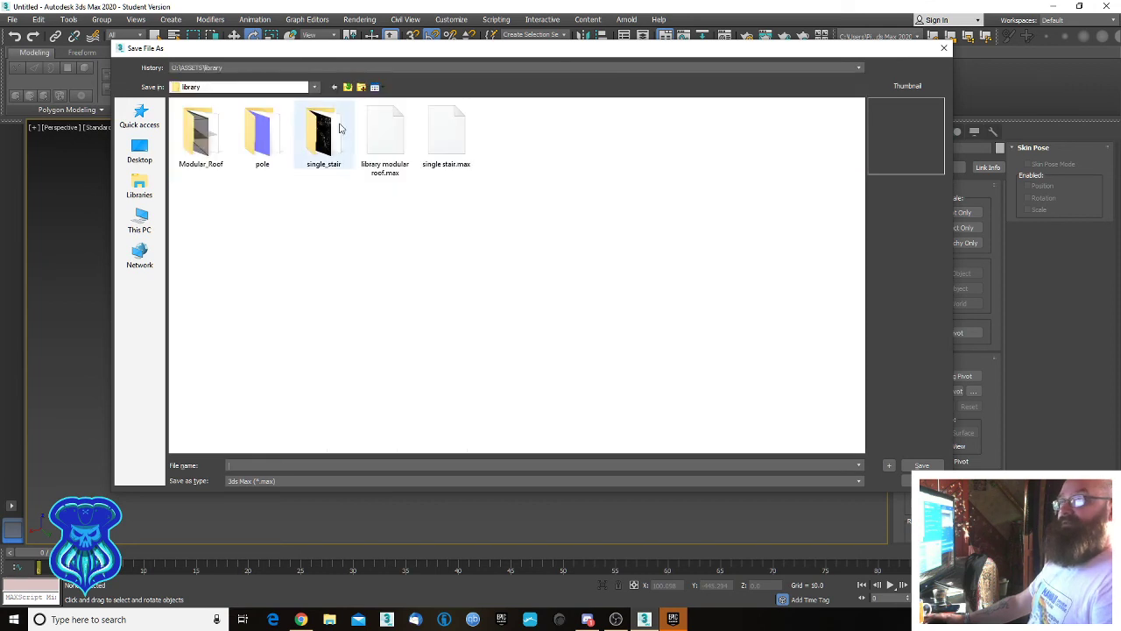
click(348, 87)
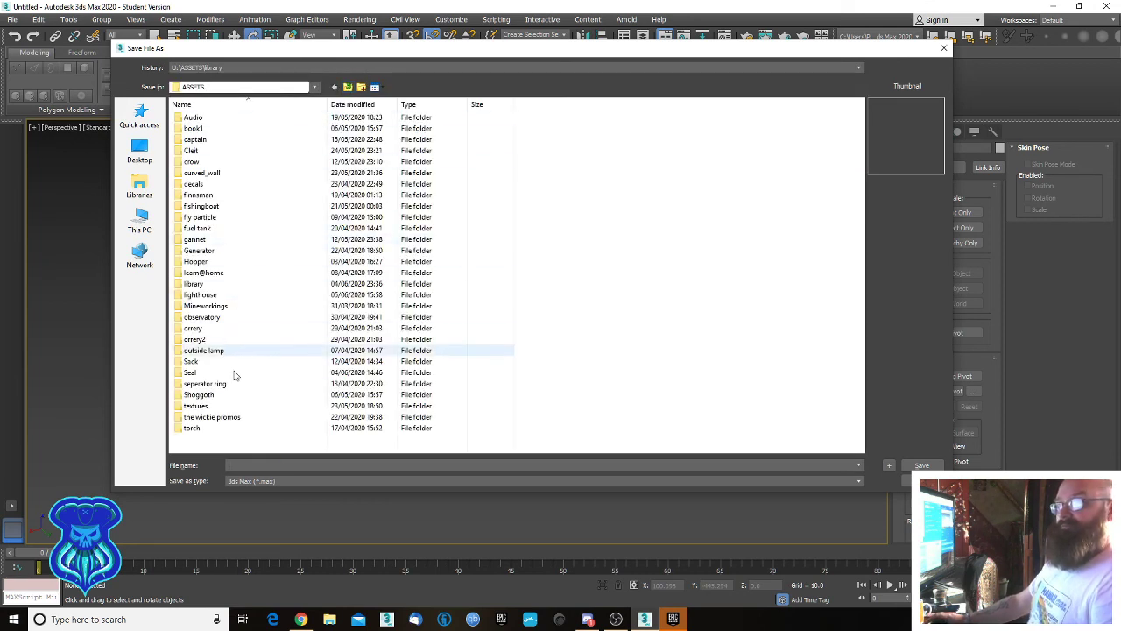
double_click(239, 296)
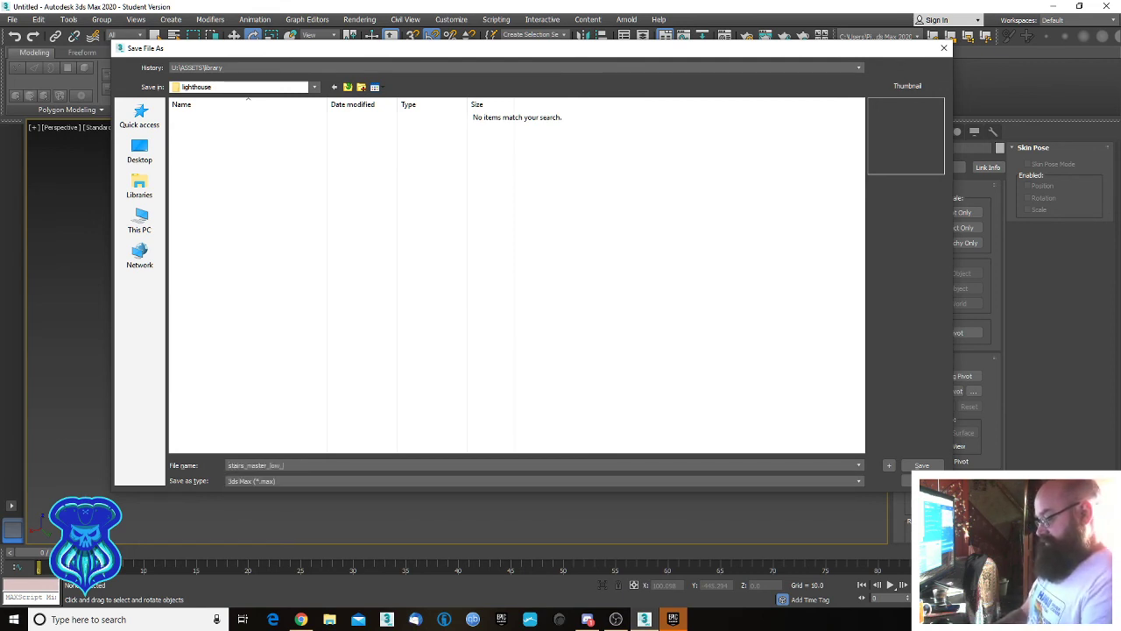
key(Return)
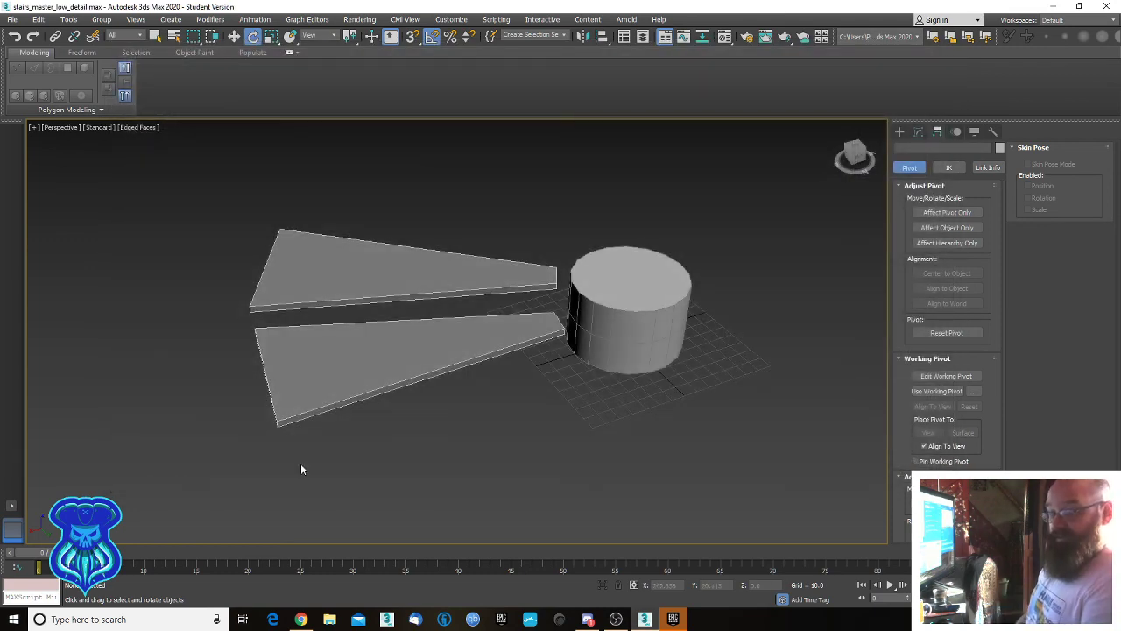
alt+middle_drag(415, 403, 404, 468)
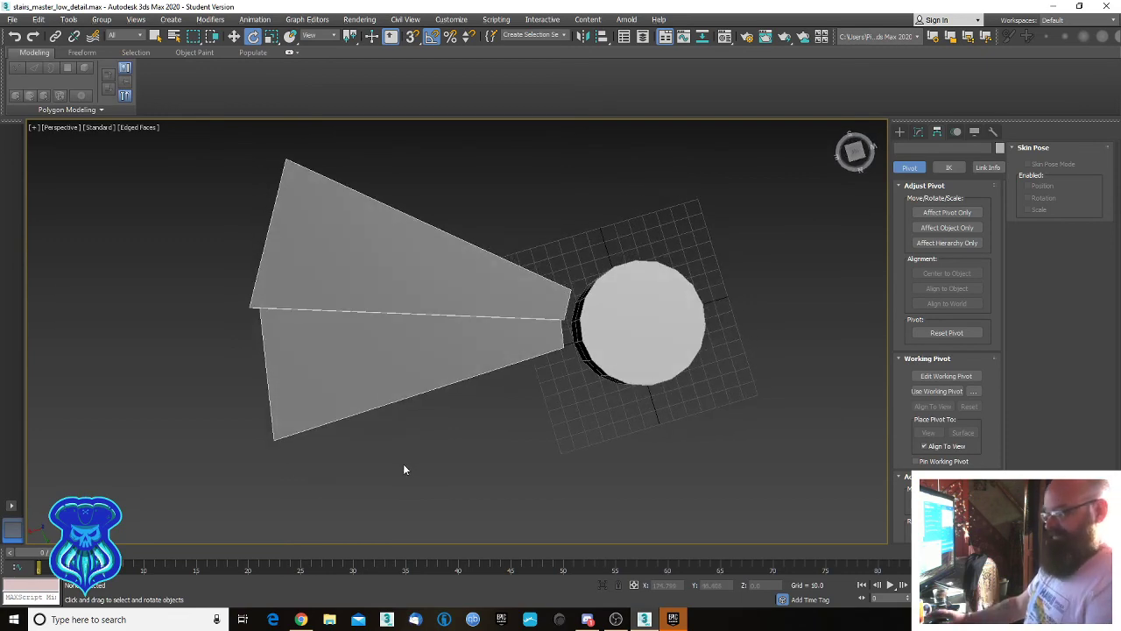
alt+middle_drag(341, 453, 320, 418)
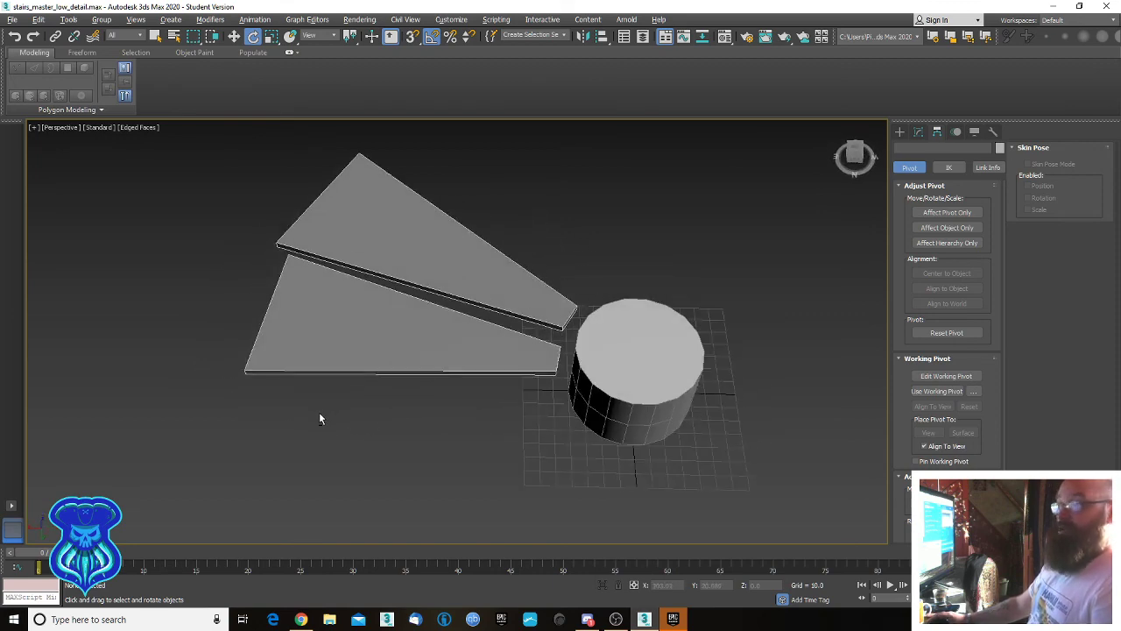